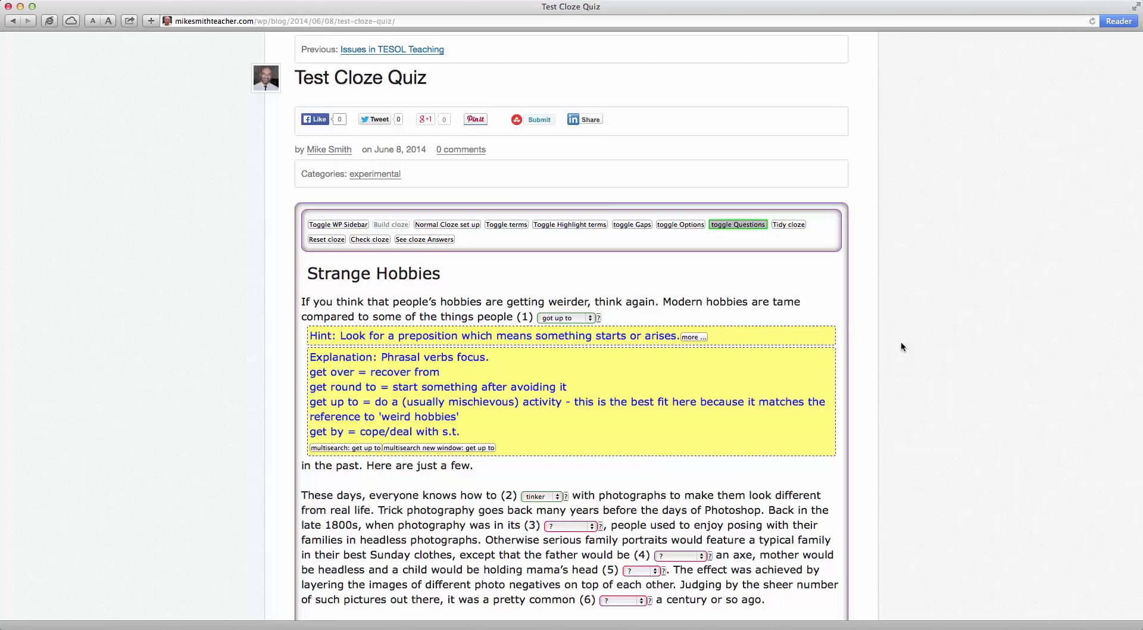
- Check gap 1's choices, keeping 'got up to', and toggle the WordPress sidebar on and off
left_click(592, 318)
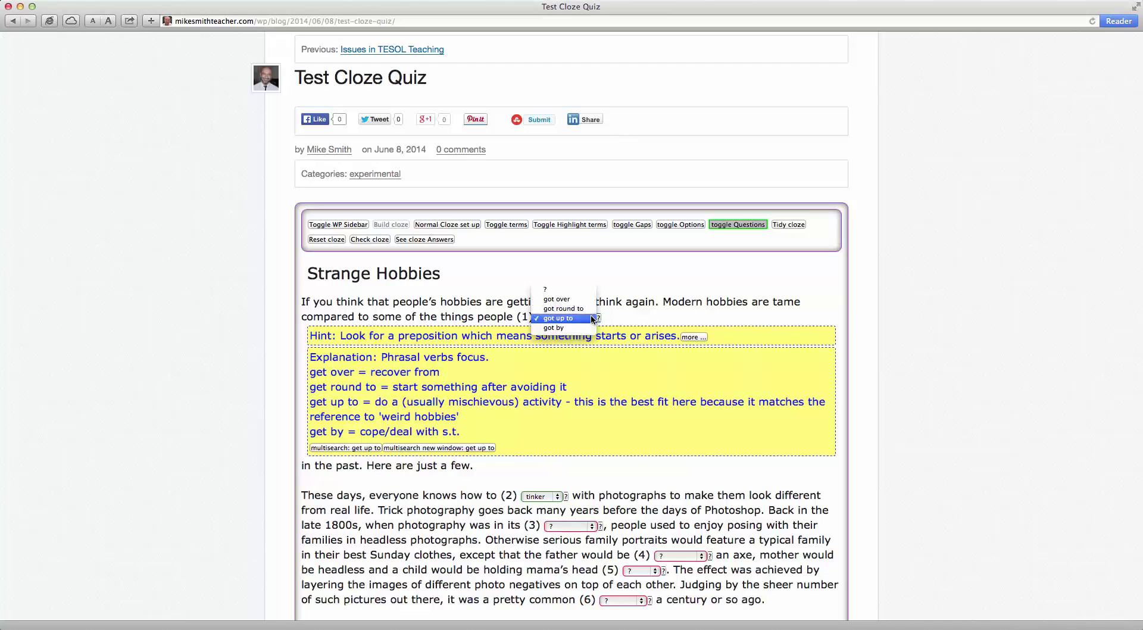
left_click(594, 320)
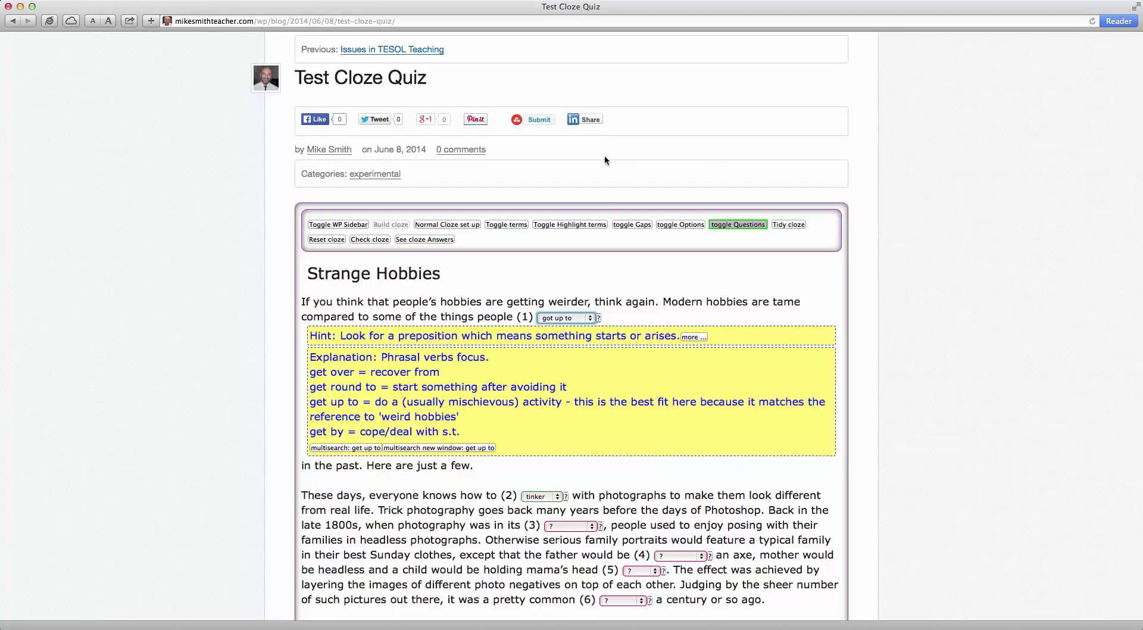
left_click(320, 227)
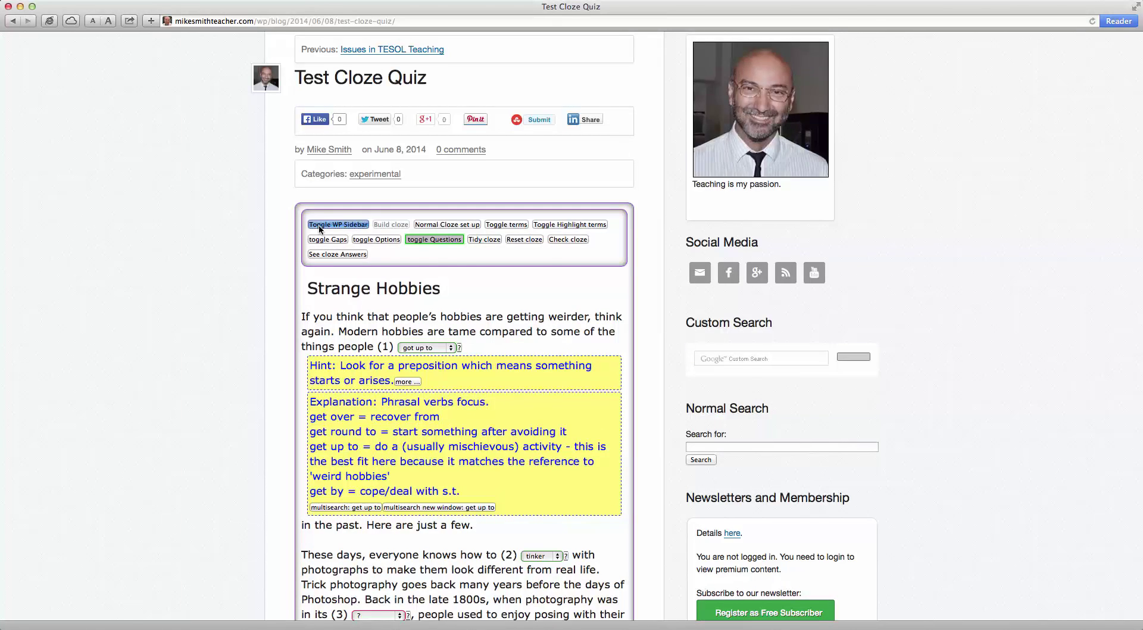
left_click(320, 226)
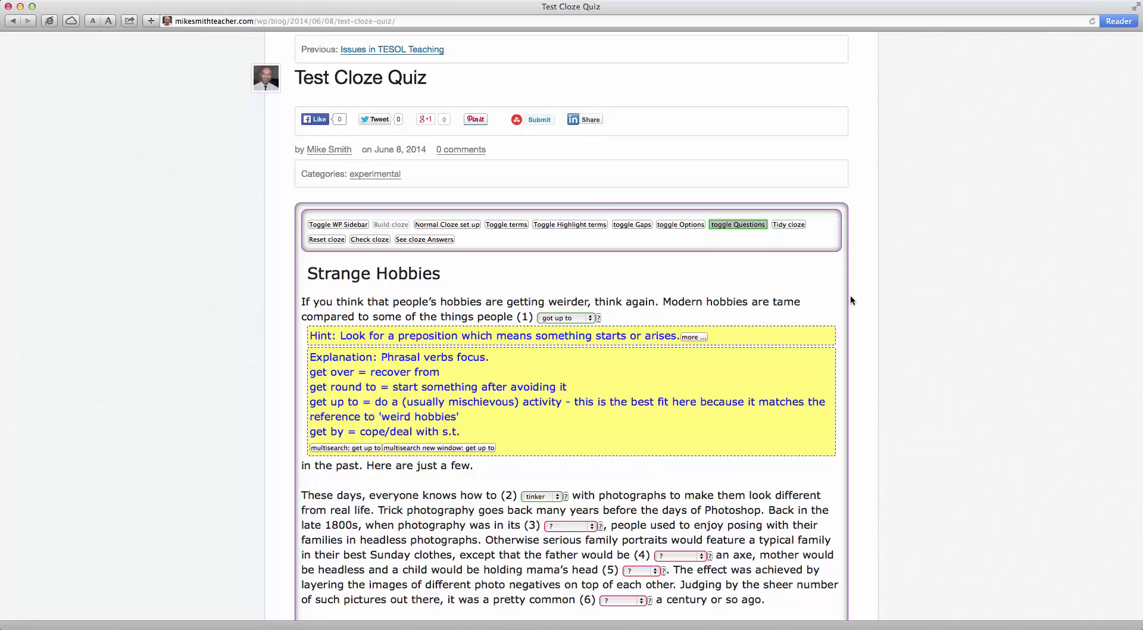
- Deselect 'got up to' and mark 'tinker' in the second paragraph as the term
scroll(851, 300, "down", 2)
scroll(851, 300, "up", 2)
scroll(851, 300, "up", 1)
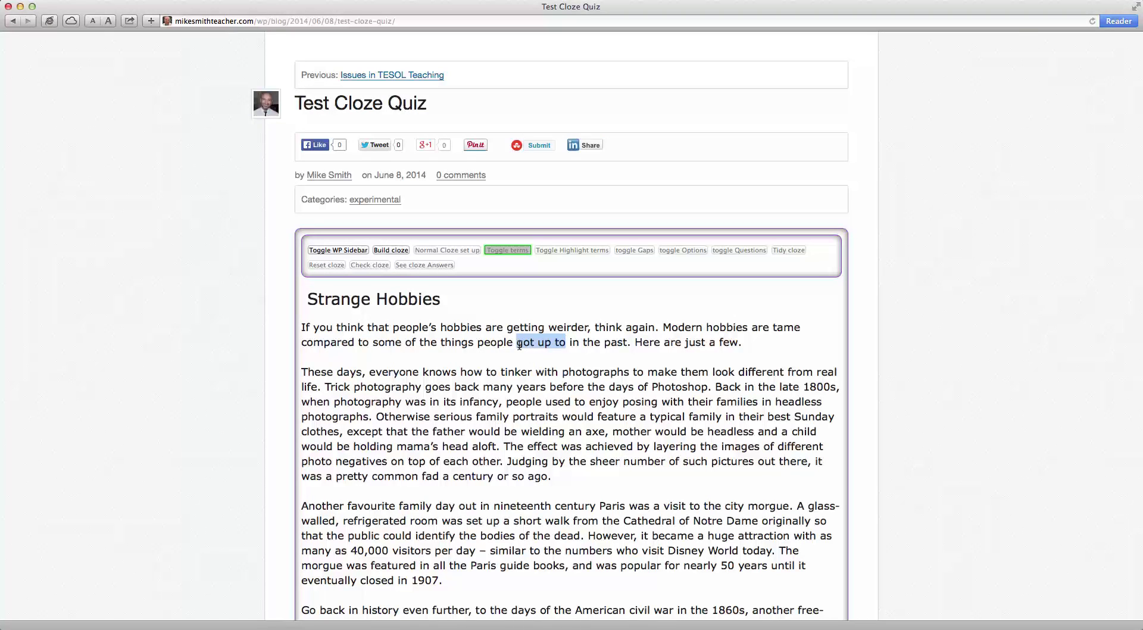
left_click_drag(516, 343, 563, 345)
double_click(514, 373)
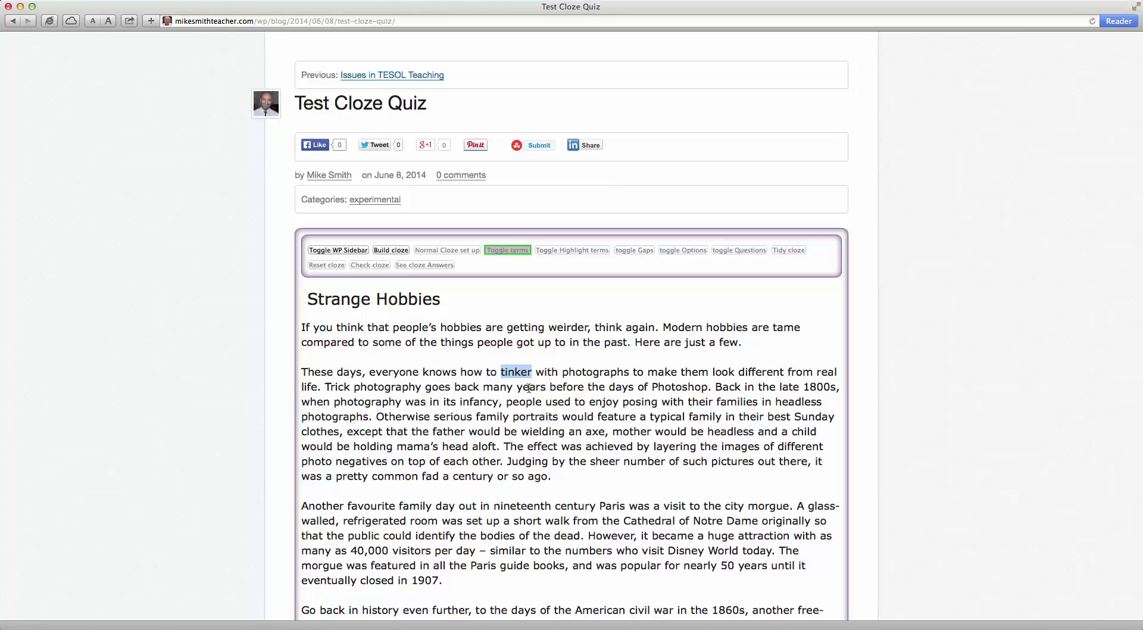
- Build the cloze from the marked words and toggle answer-word outlining off and back on
left_click(390, 250)
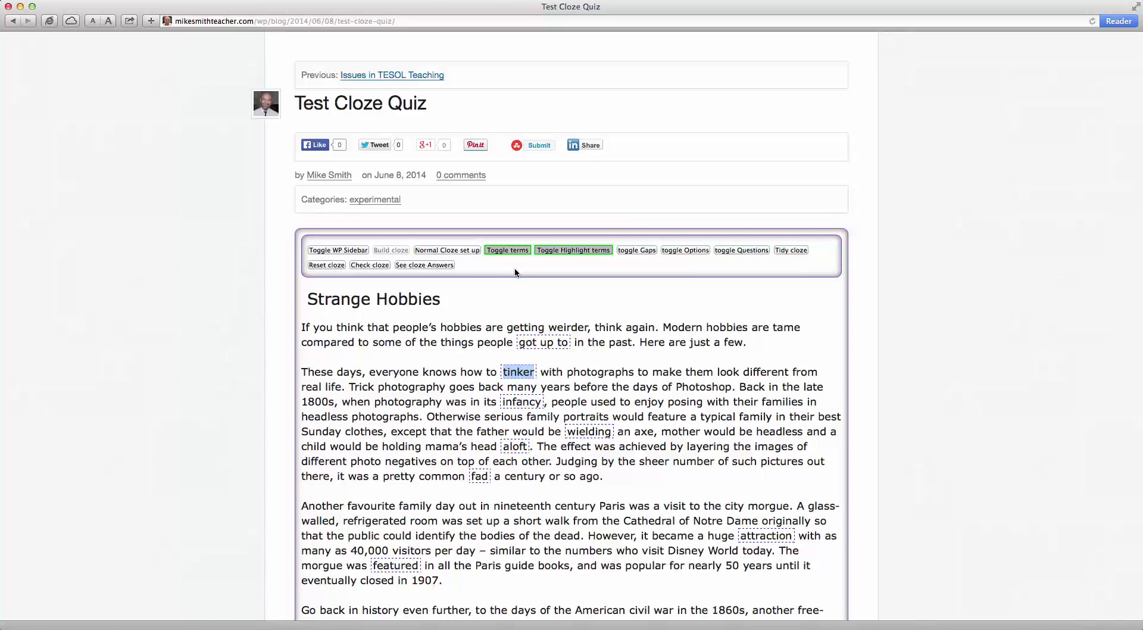
left_click(555, 364)
left_click(565, 250)
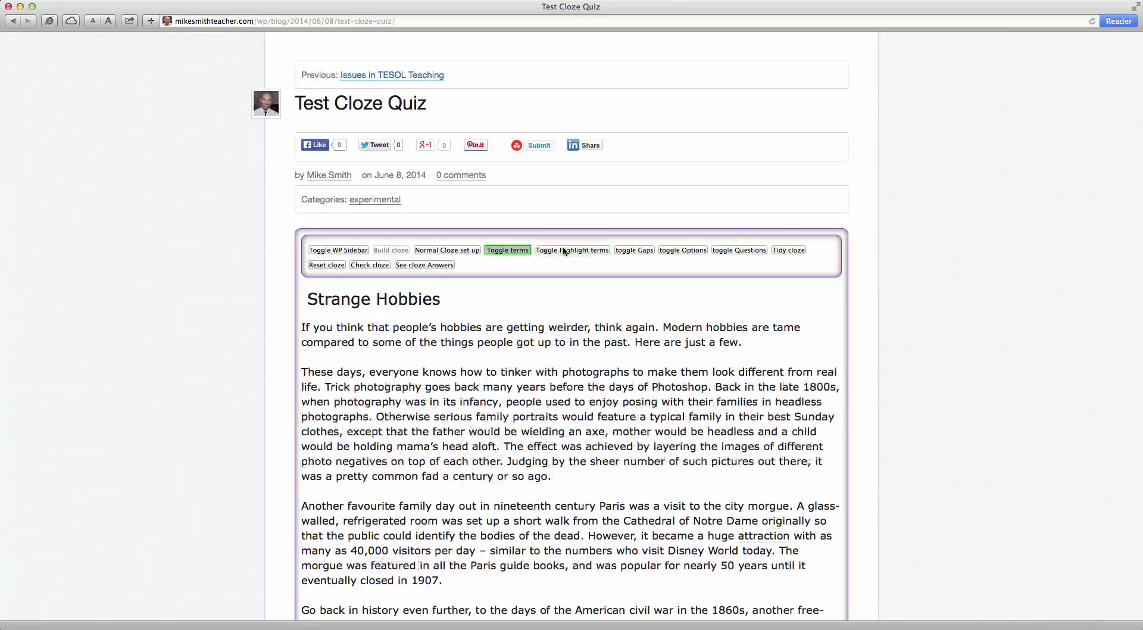
left_click(564, 251)
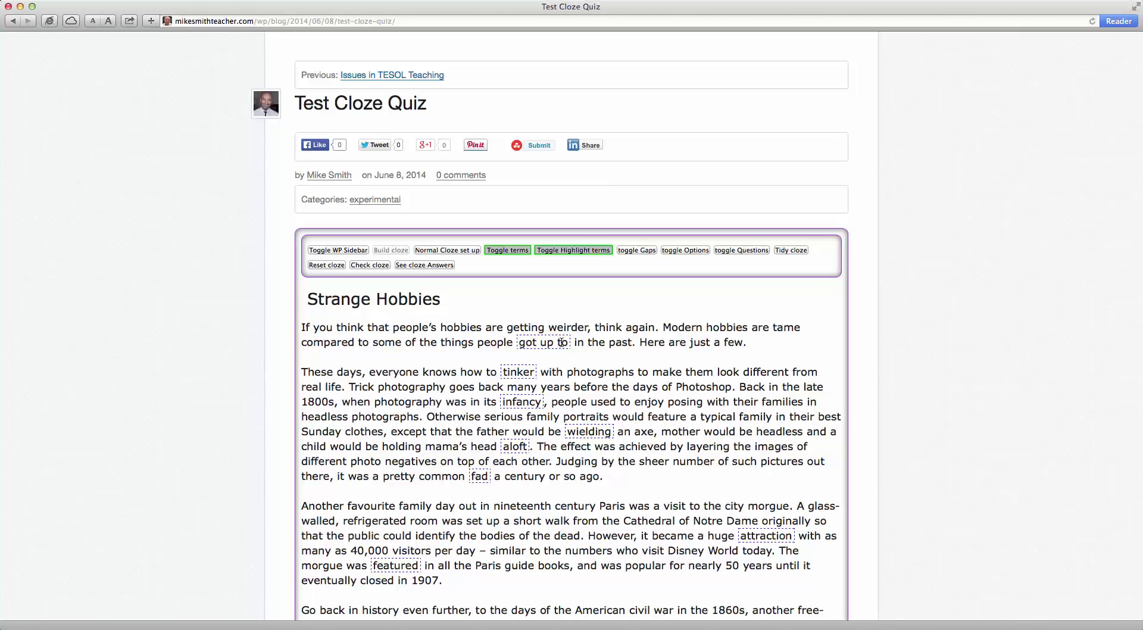
- Add numbered blank gaps after each answer word, then hide and reshow the answer words
left_click(637, 250)
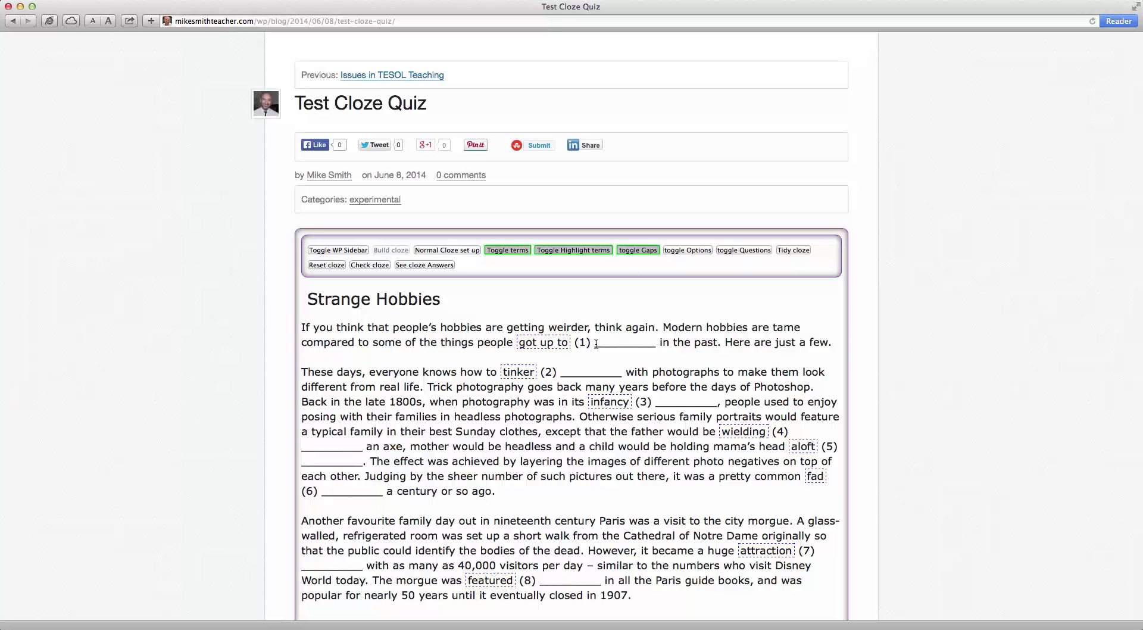
left_click(507, 250)
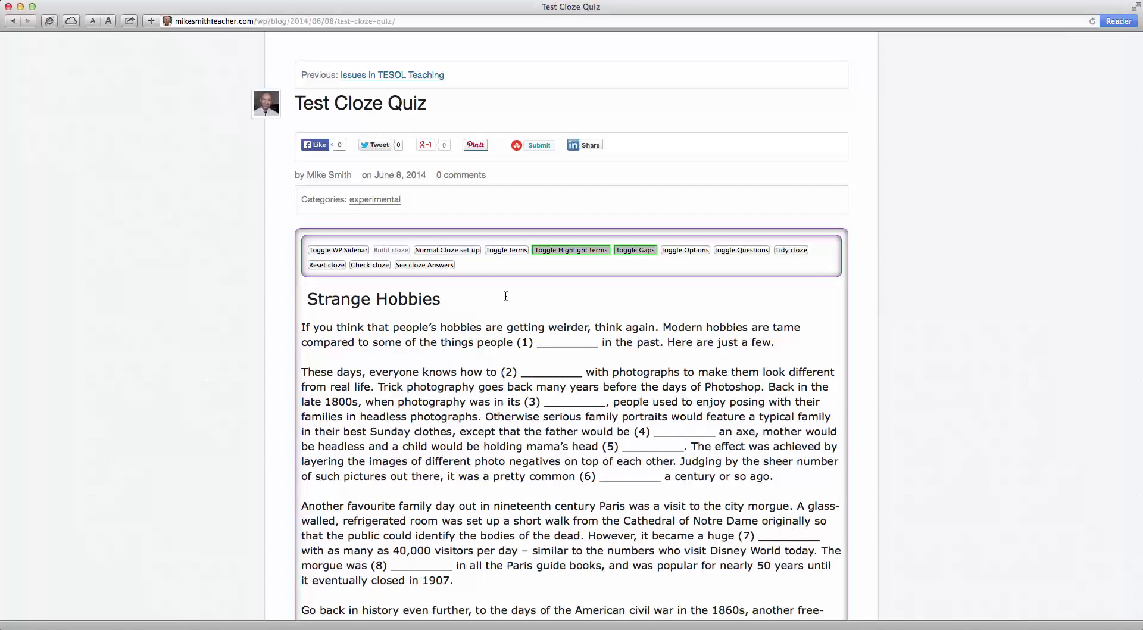
left_click(510, 251)
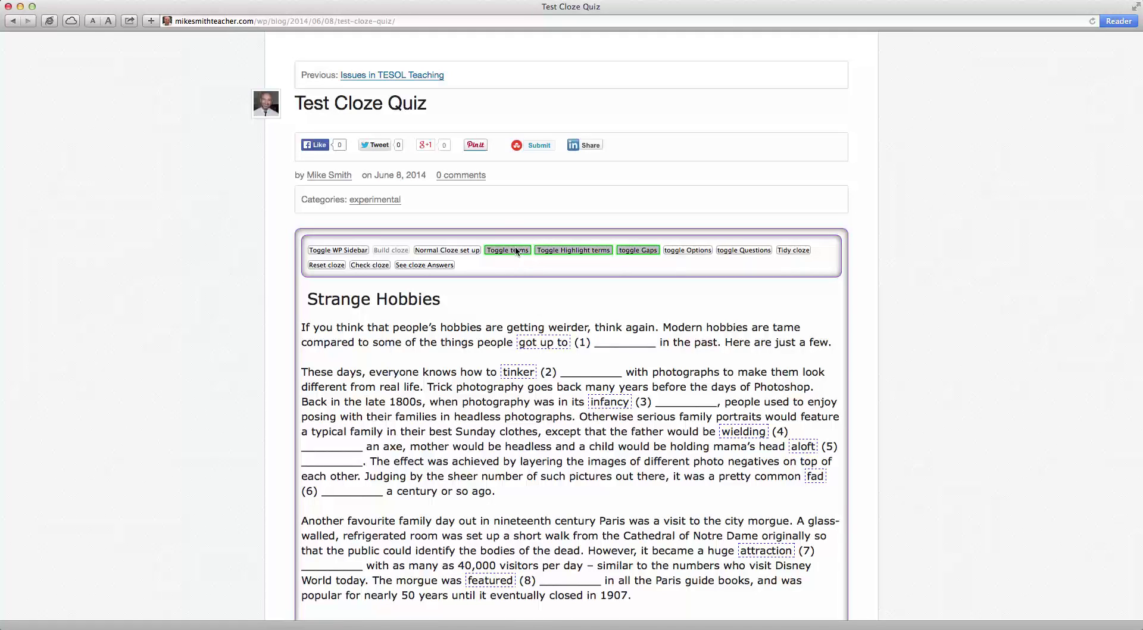
- Hide the answer words and toggle the bracketed answer options after each gap on, off and on
left_click(517, 251)
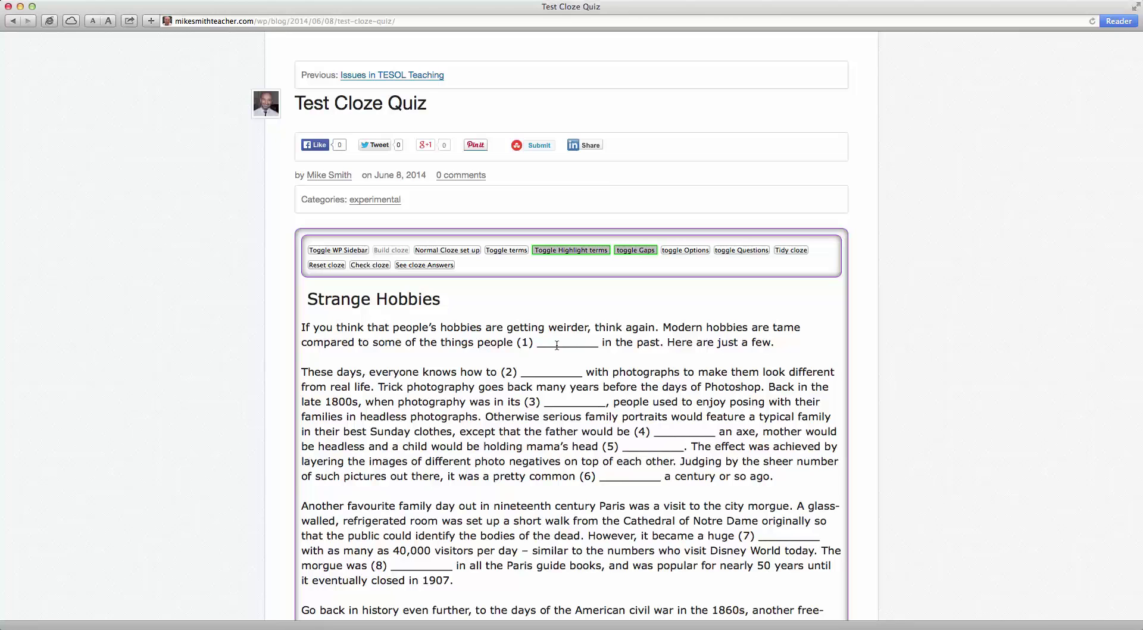
left_click(685, 249)
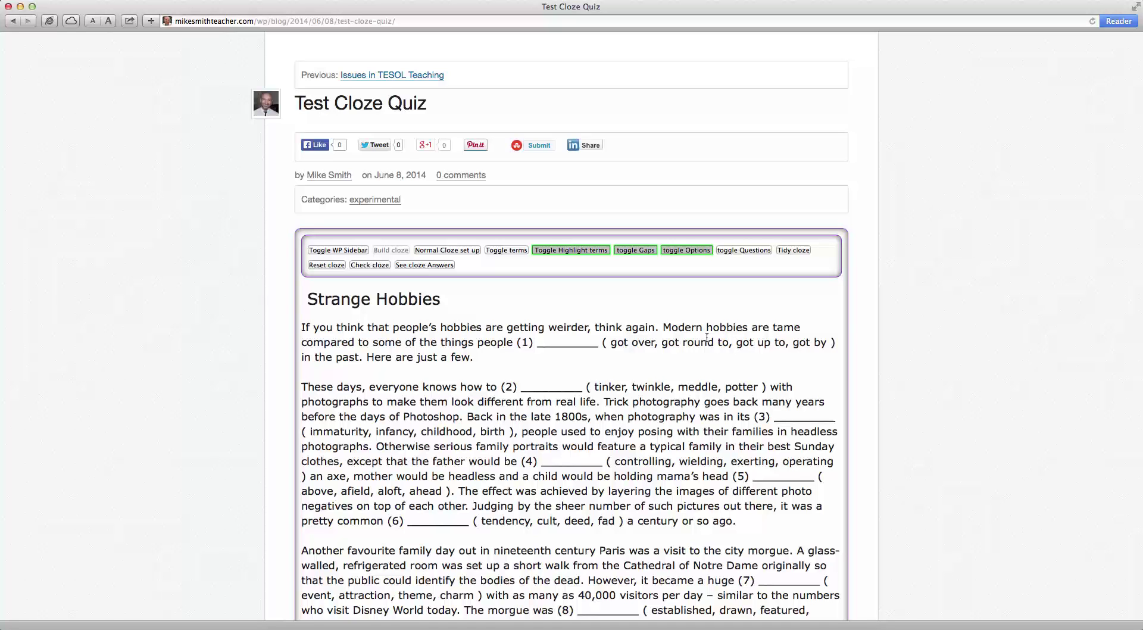
left_click(677, 251)
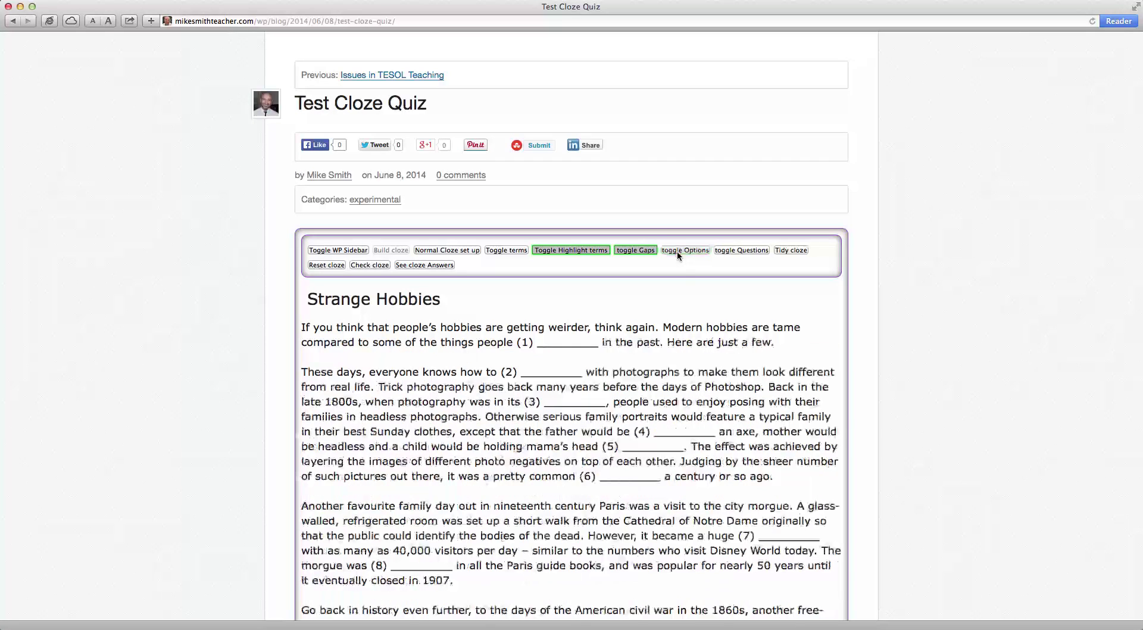
left_click(677, 251)
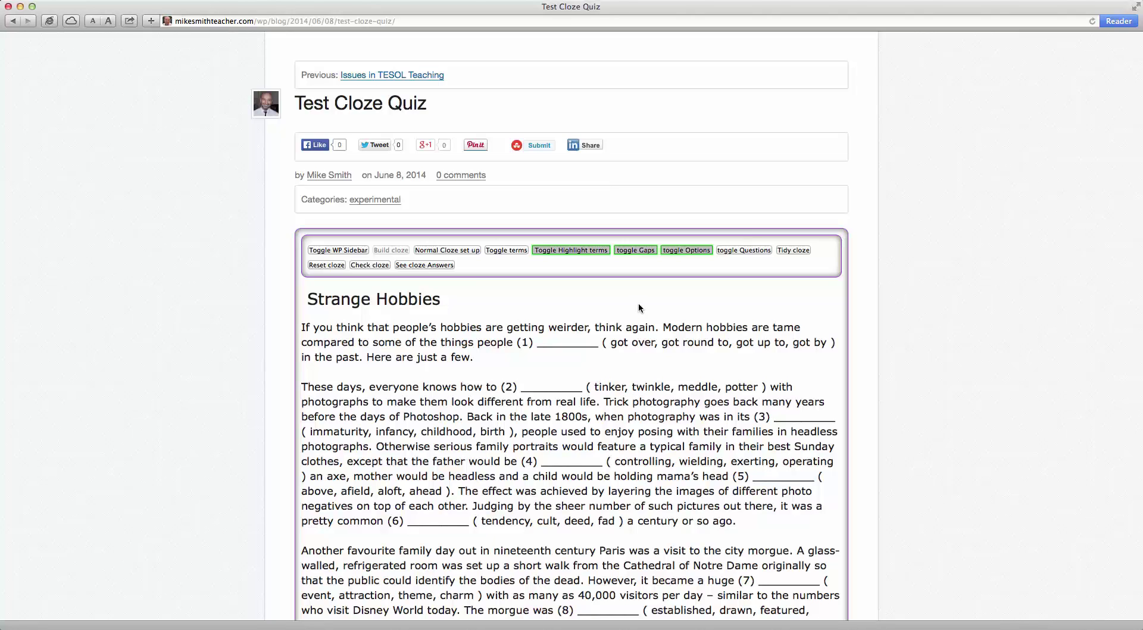
- Hide the answer options and numbered blanks, and restore the outlined answer words in the passage
left_click(683, 250)
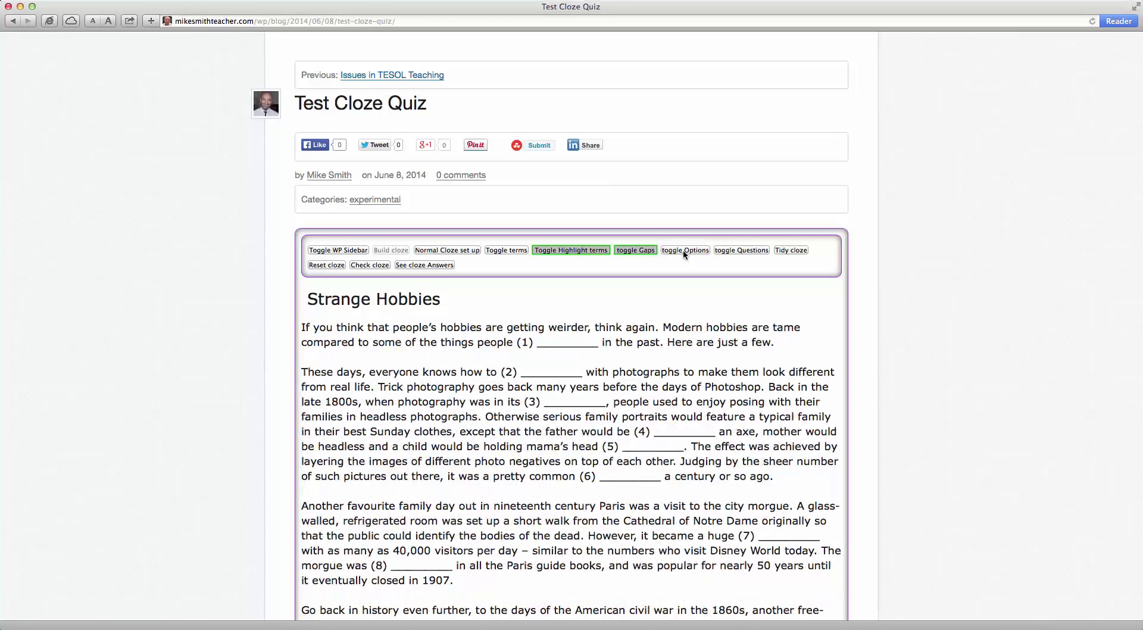
left_click(633, 250)
left_click(586, 251)
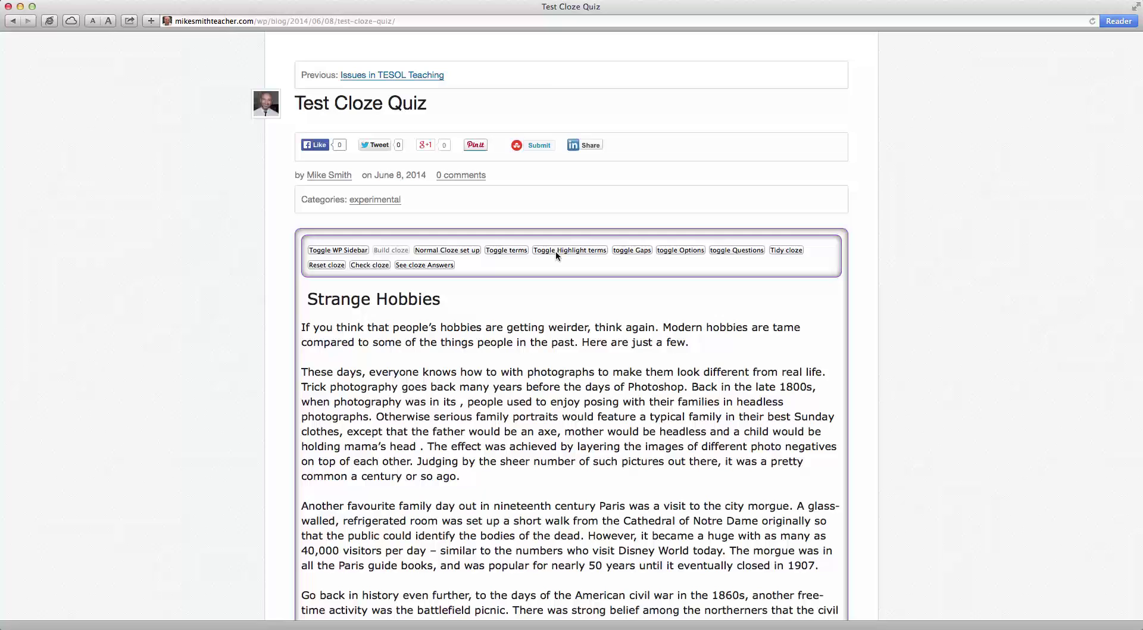
left_click(511, 251)
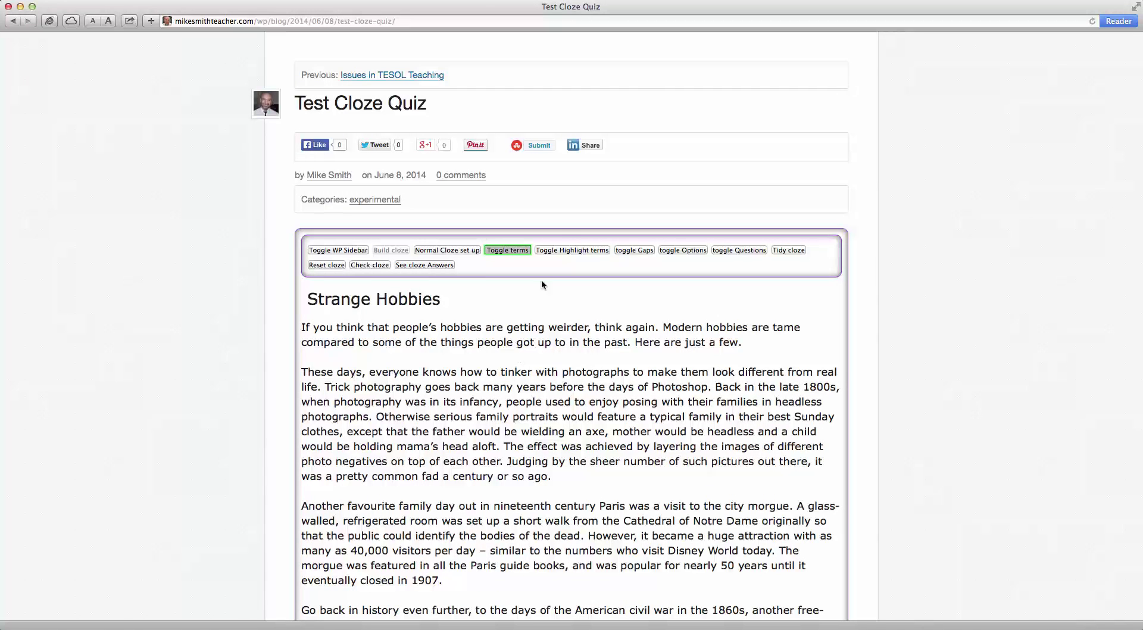
left_click(564, 252)
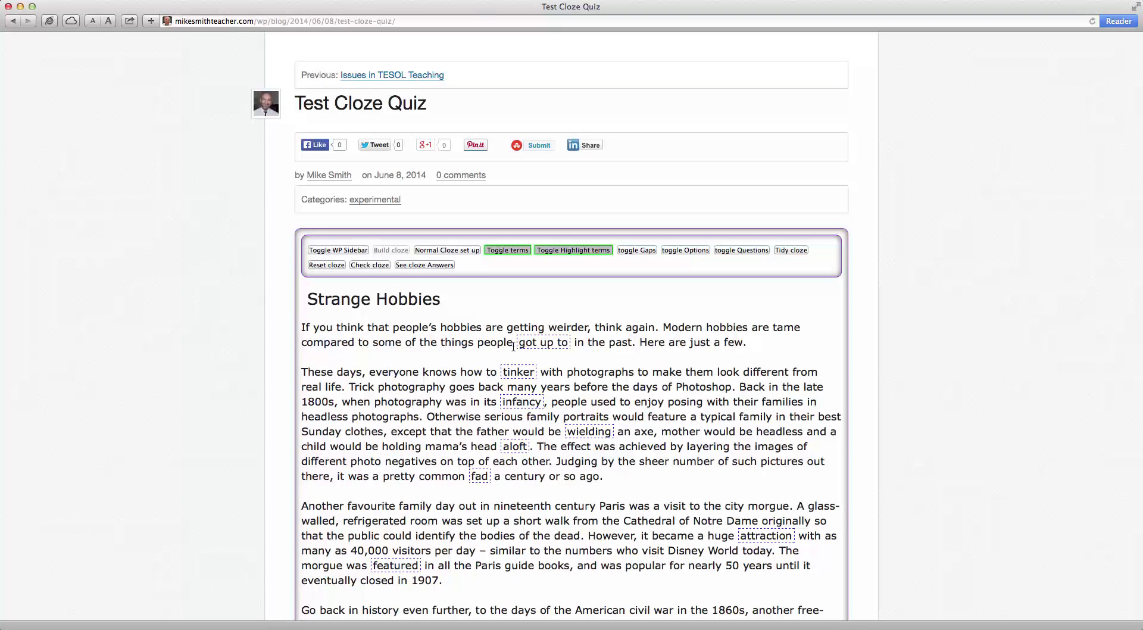
- Add a dropdown question after each answer word, test question 1, and hide the answer words
left_click(744, 251)
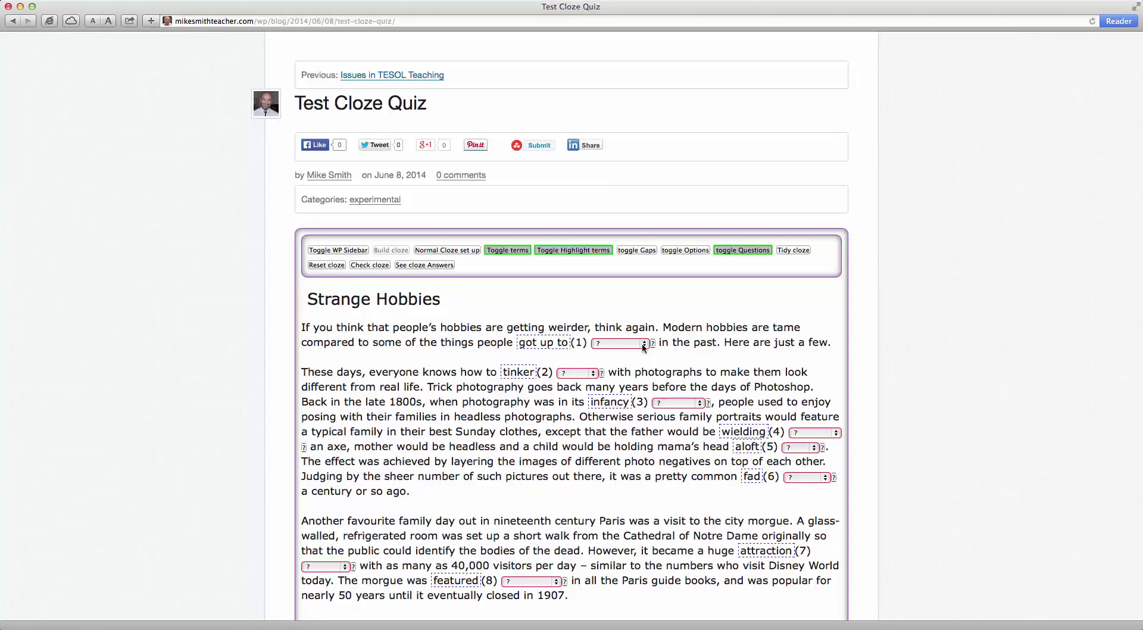
left_click(645, 344)
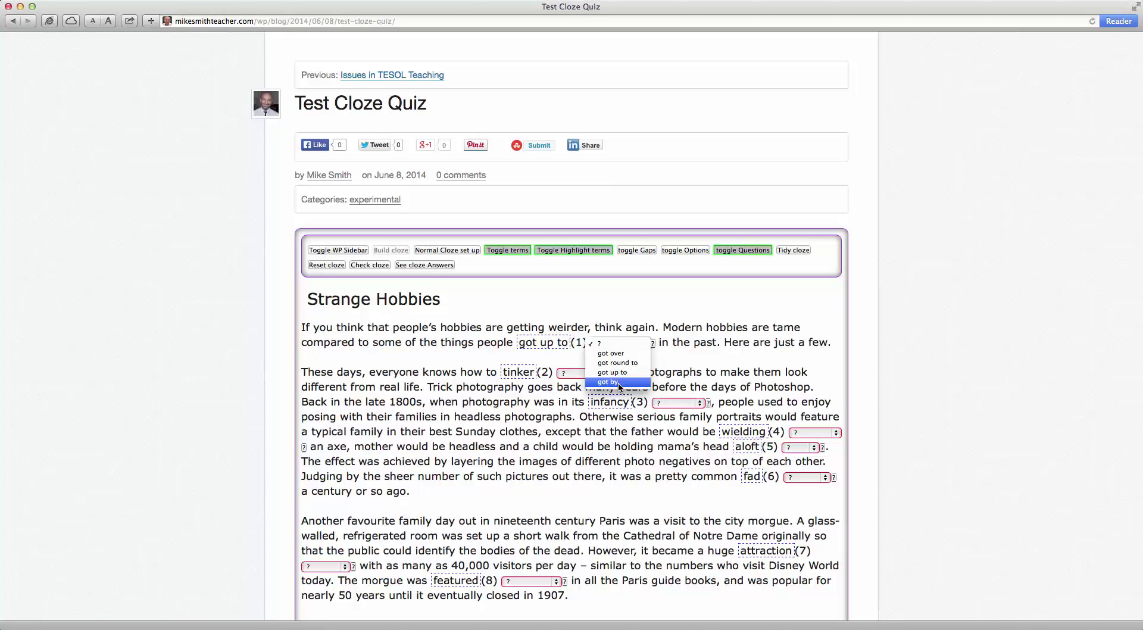
left_click(605, 343)
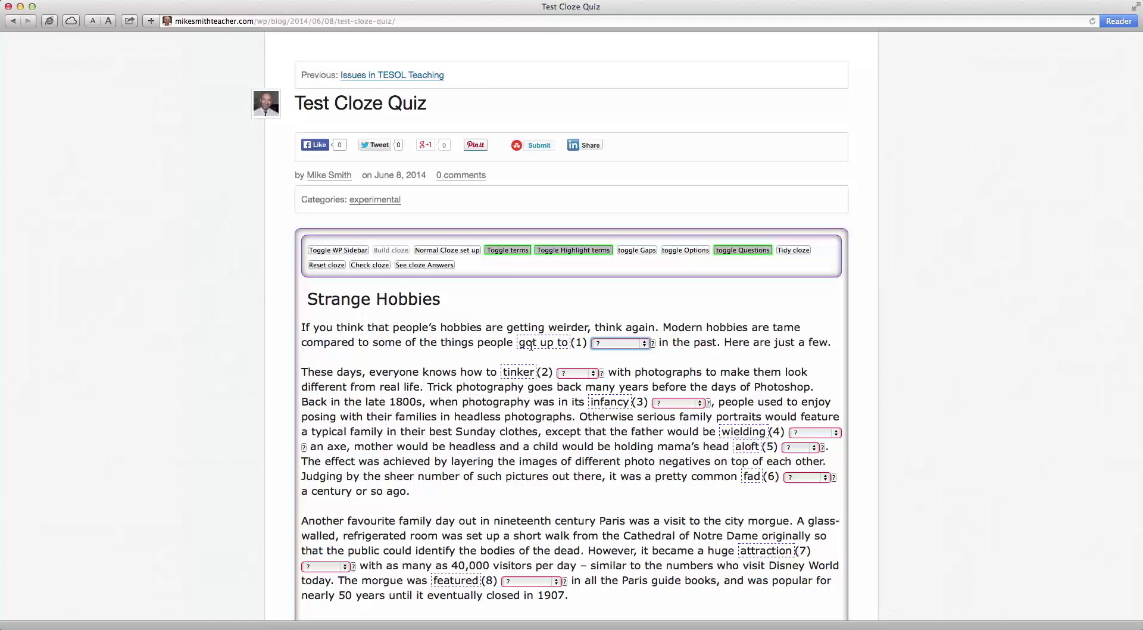
left_click(509, 251)
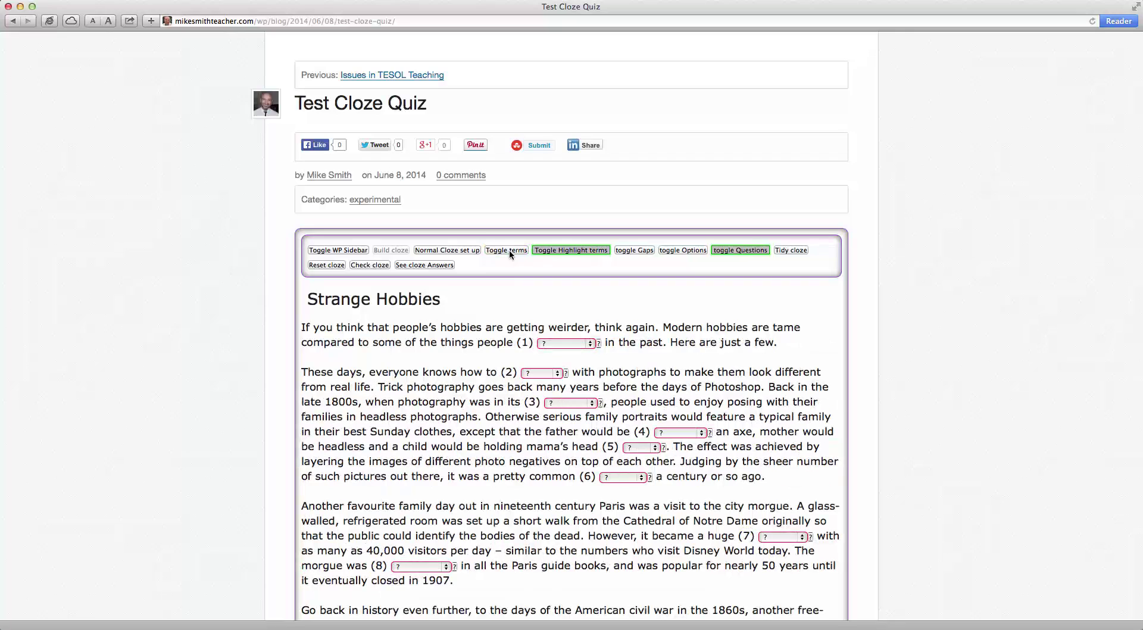
left_click(591, 344)
left_click(591, 344)
- Show gap (1)'s hint, then choose 'got over' and check the answer
left_click(598, 343)
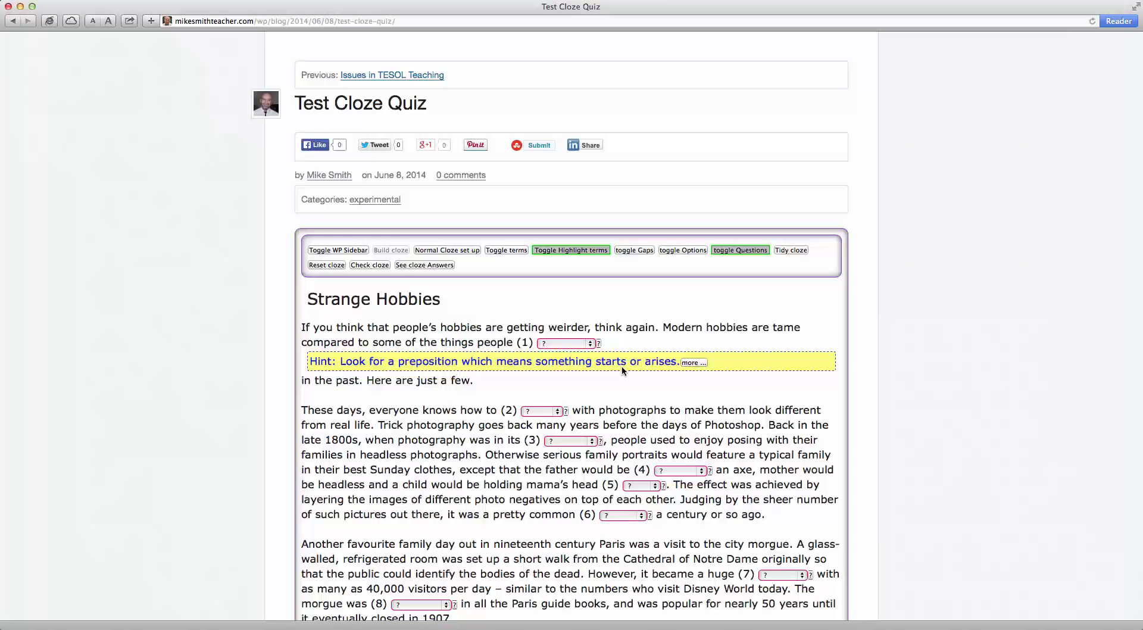
left_click(590, 344)
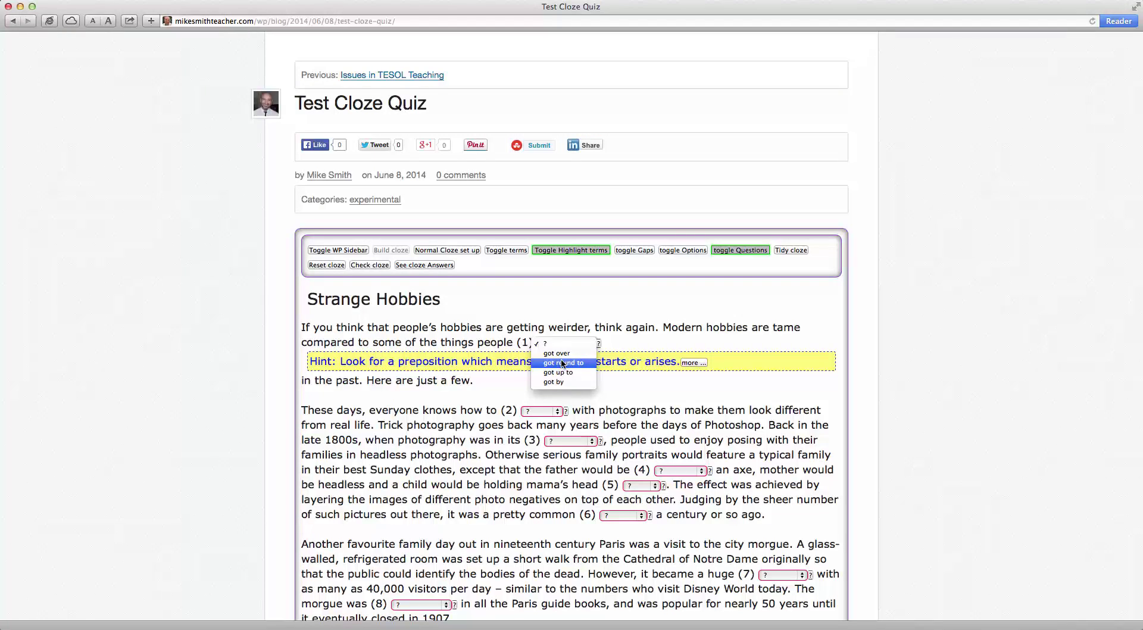
left_click(621, 346)
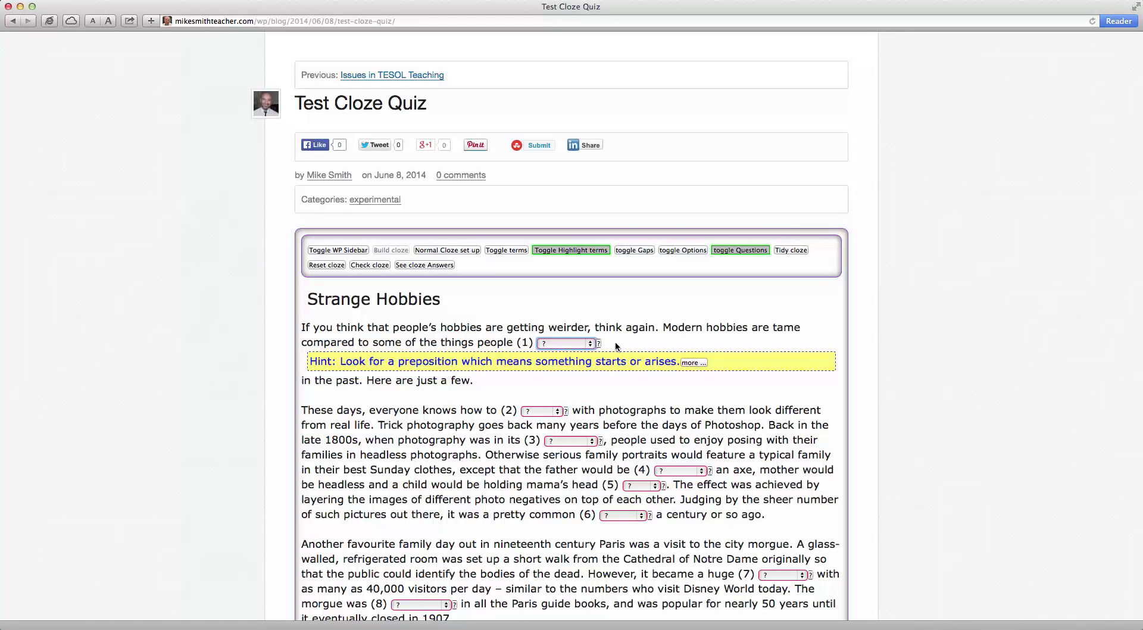
left_click(591, 344)
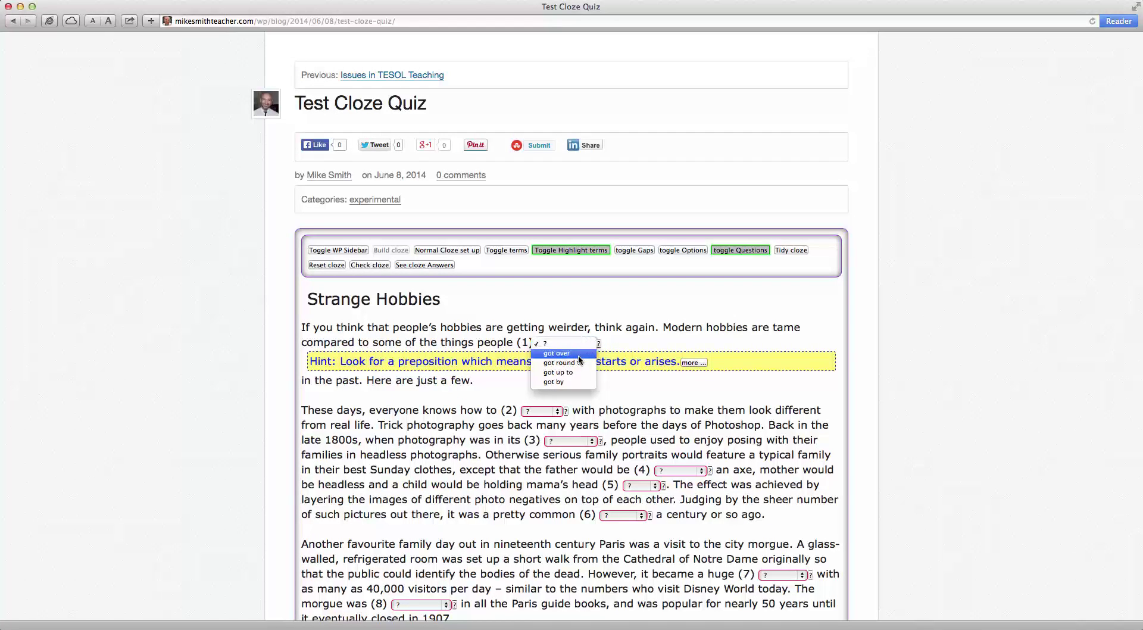
left_click(579, 357)
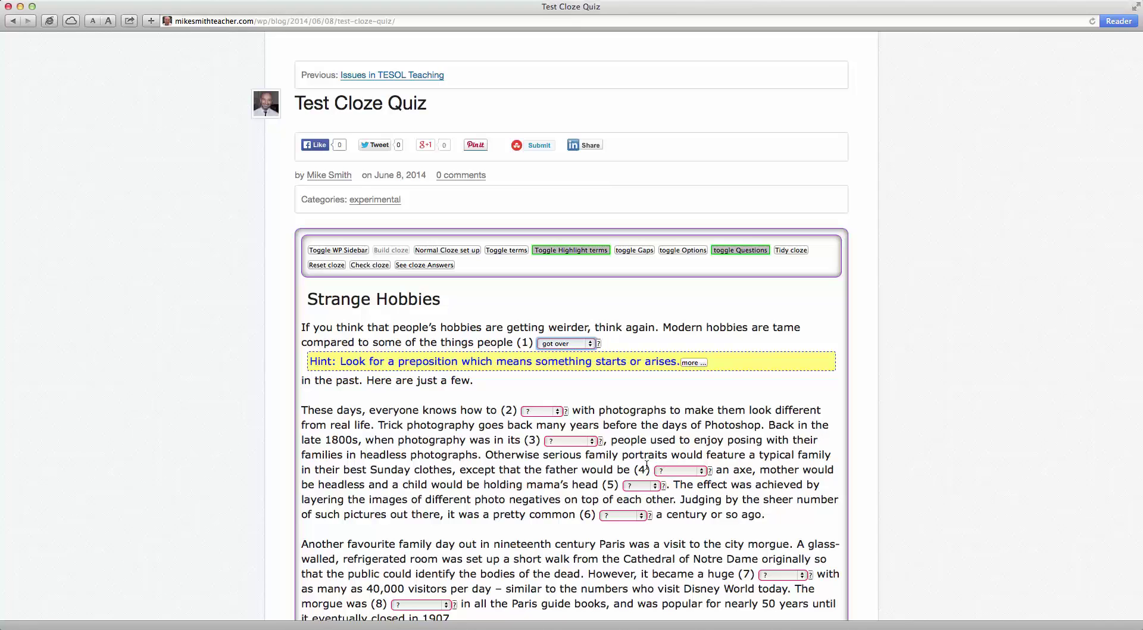
left_click(563, 364)
- Try 'got up to' in gap (1), switch back to 'got over', recheck, and expand the explanation
left_click(592, 344)
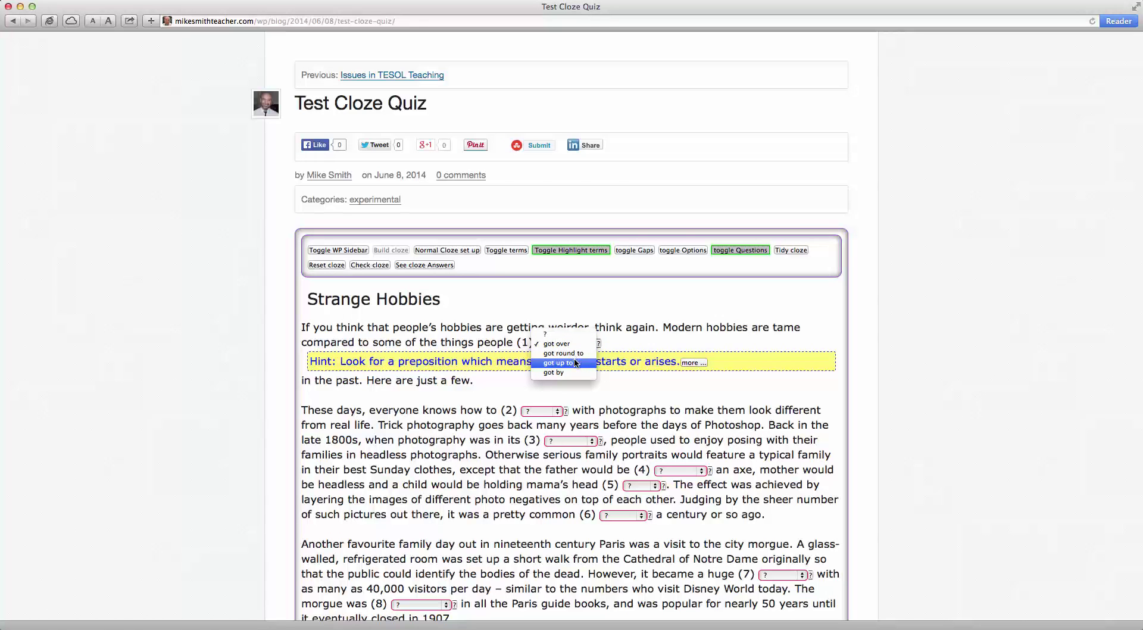
left_click(575, 363)
left_click(507, 359)
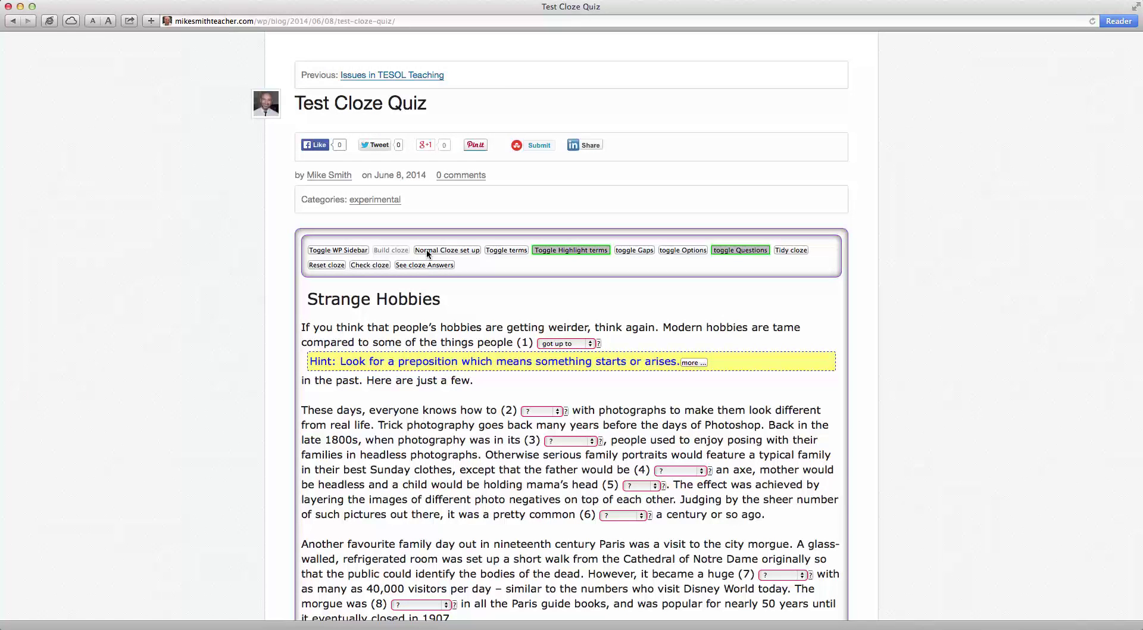
left_click(591, 345)
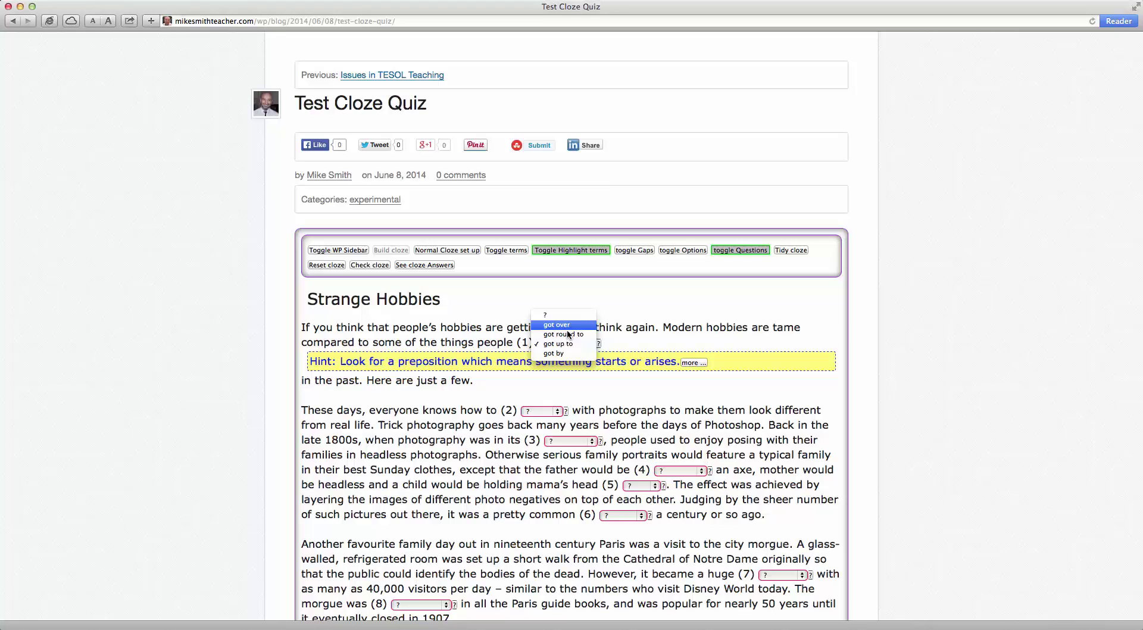
left_click(565, 326)
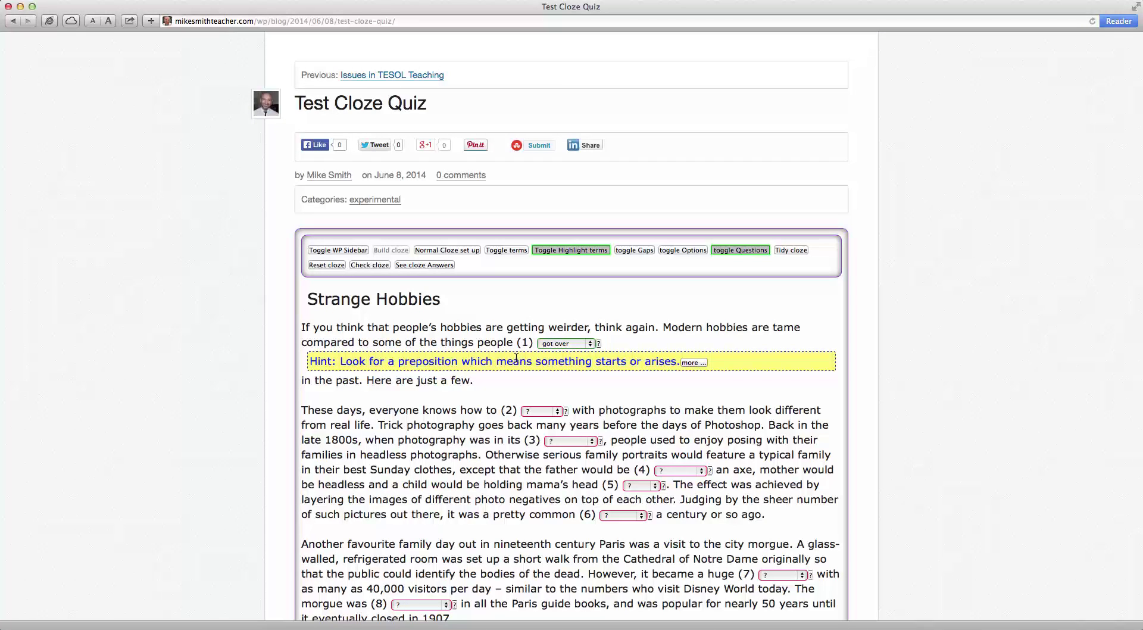
left_click(370, 264)
left_click(692, 363)
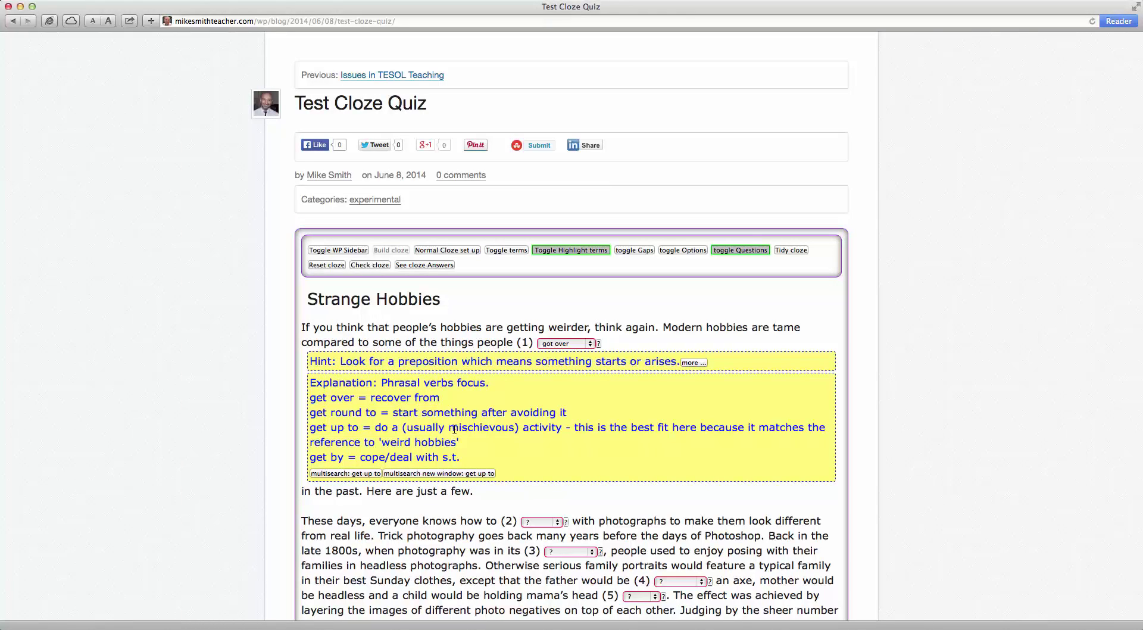
- Collapse and re-expand gap (1)'s explanation, then hide and reshow its hint with the explanation
left_click(690, 364)
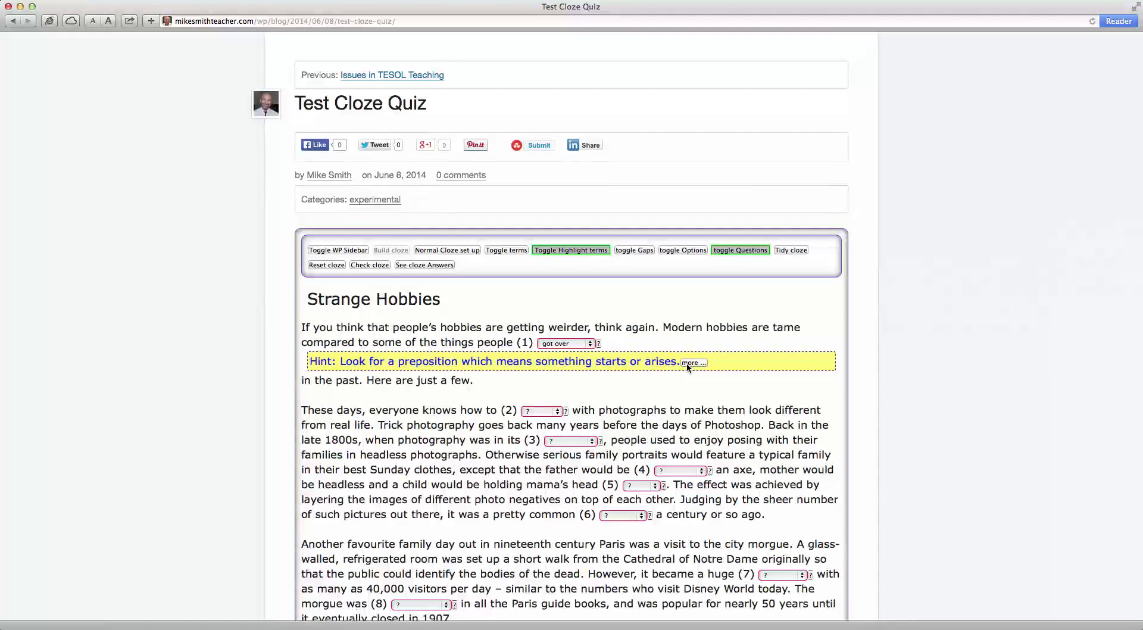
left_click(688, 363)
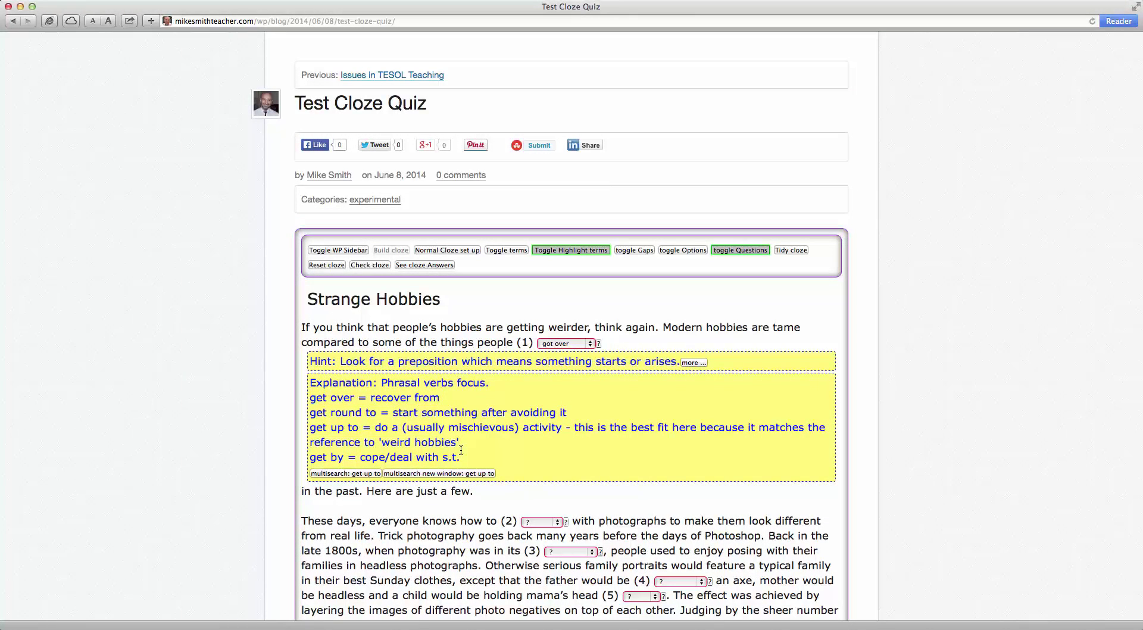
left_click(598, 345)
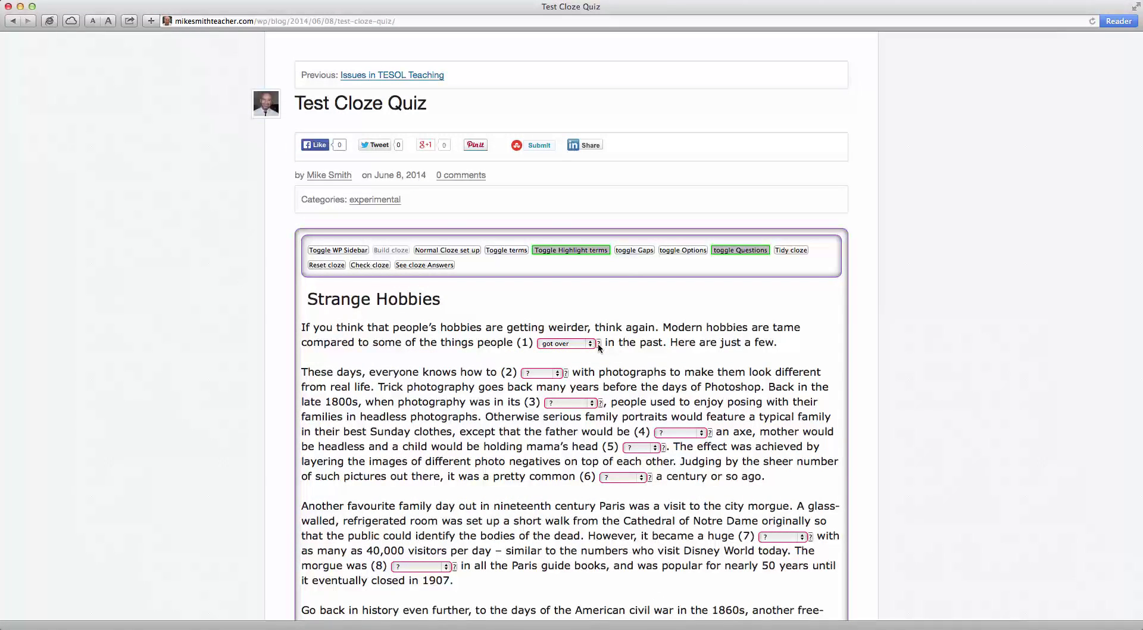
left_click(598, 343)
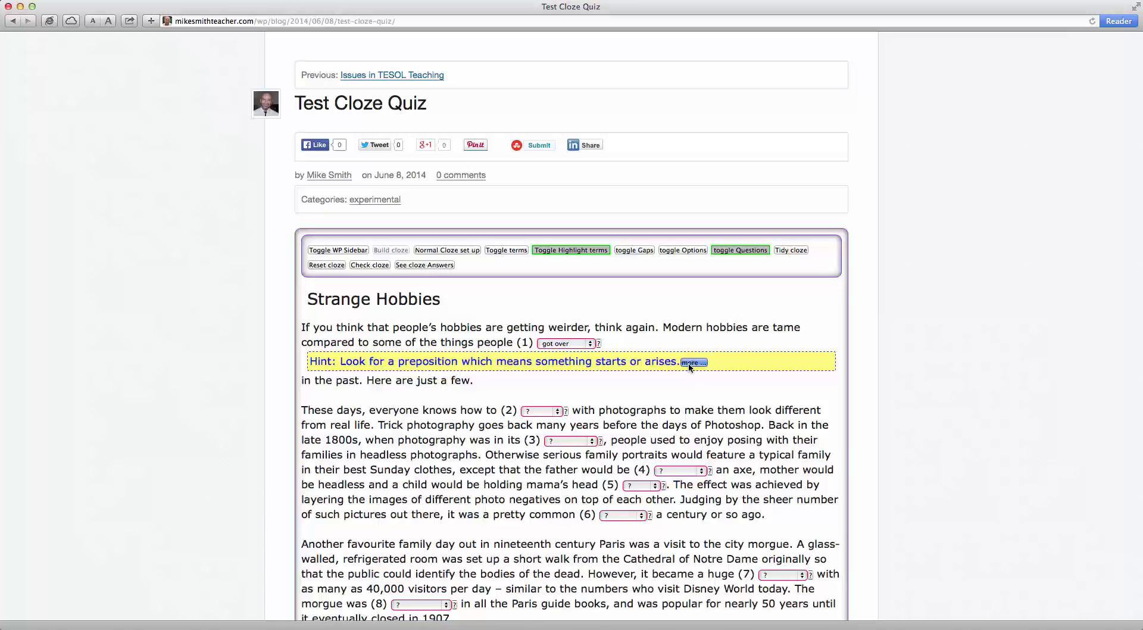
left_click(689, 362)
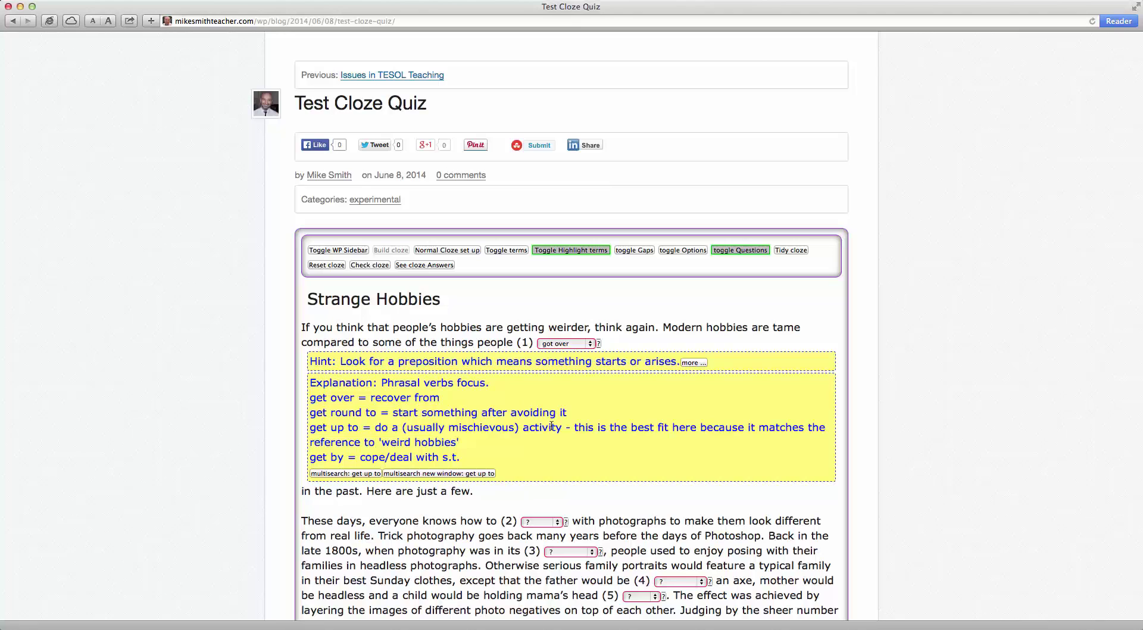
- Change gap (1) to 'got up to' and check the cloze
left_click(591, 345)
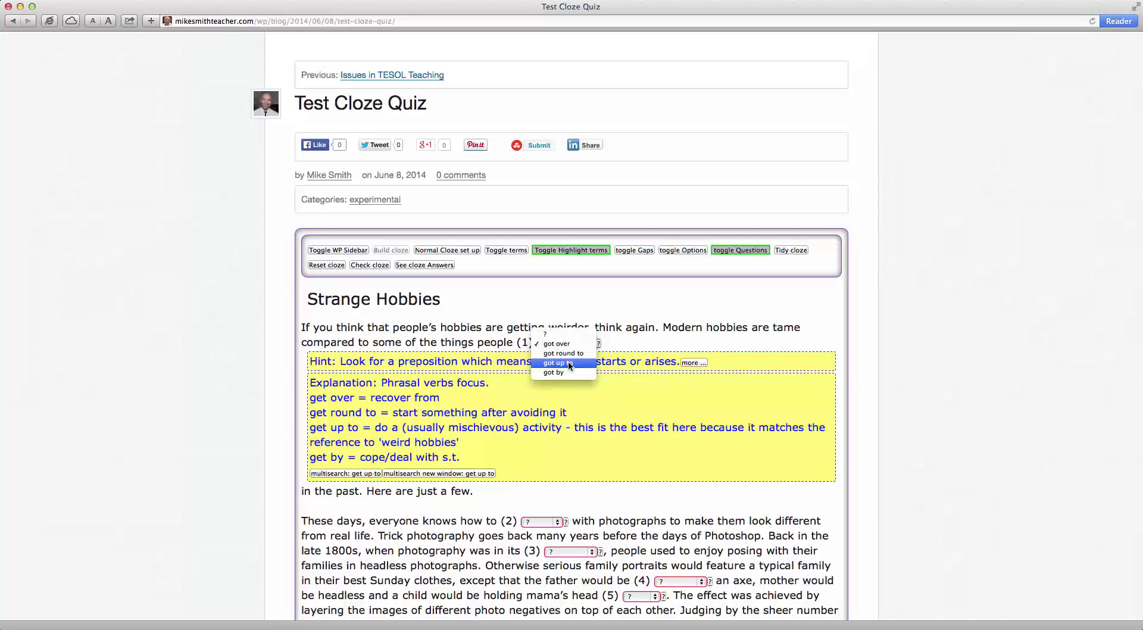
left_click(570, 363)
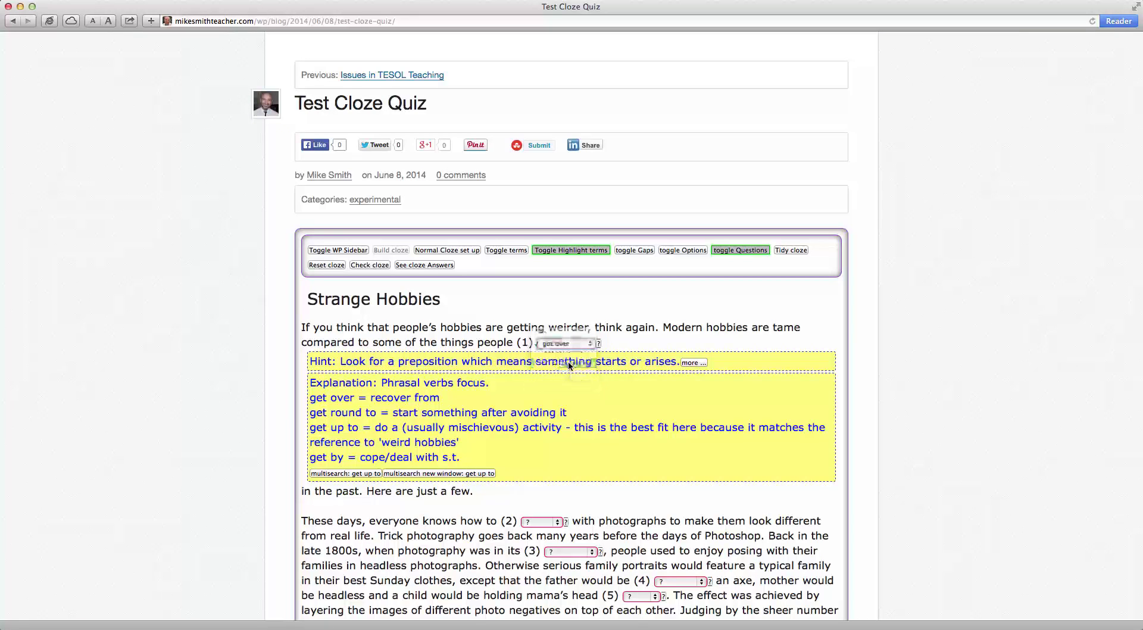
left_click(373, 266)
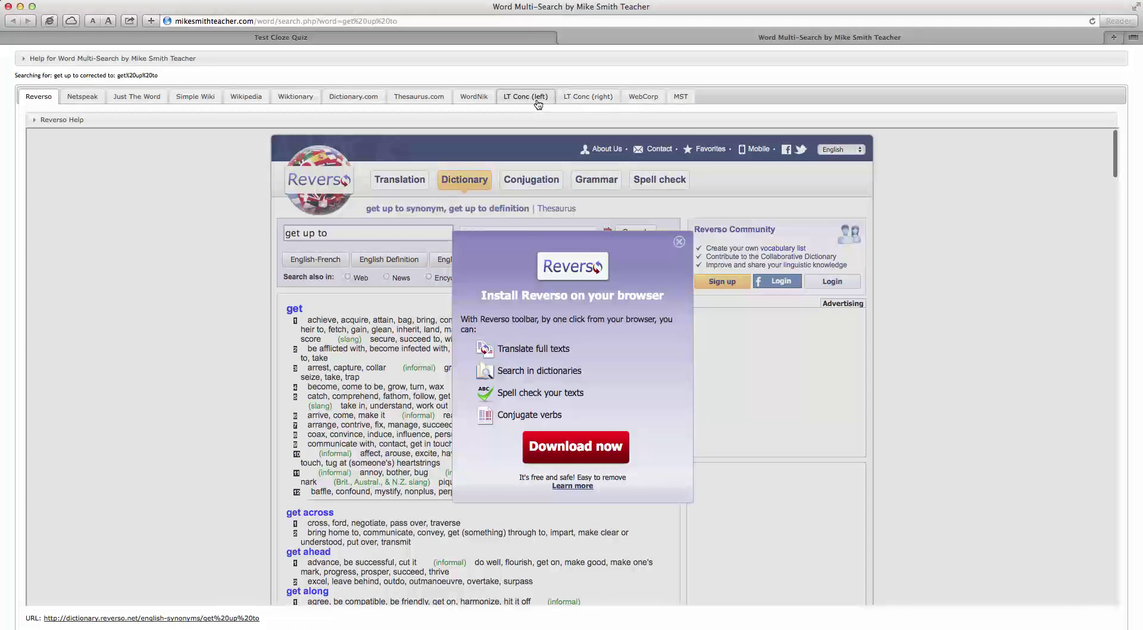
left_click(679, 242)
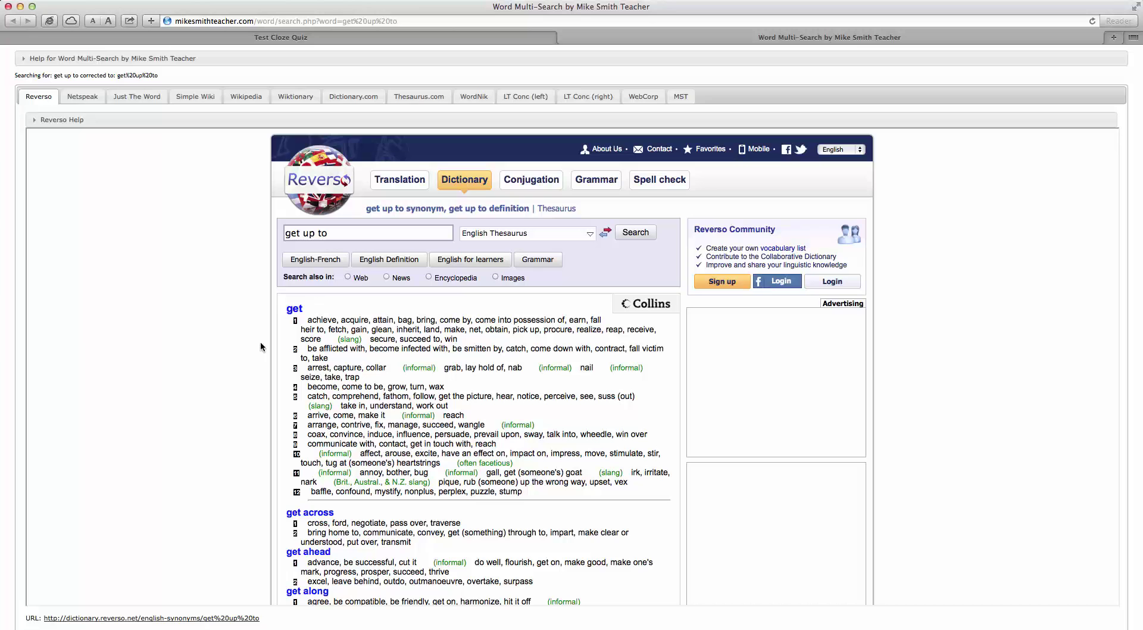
left_click(82, 98)
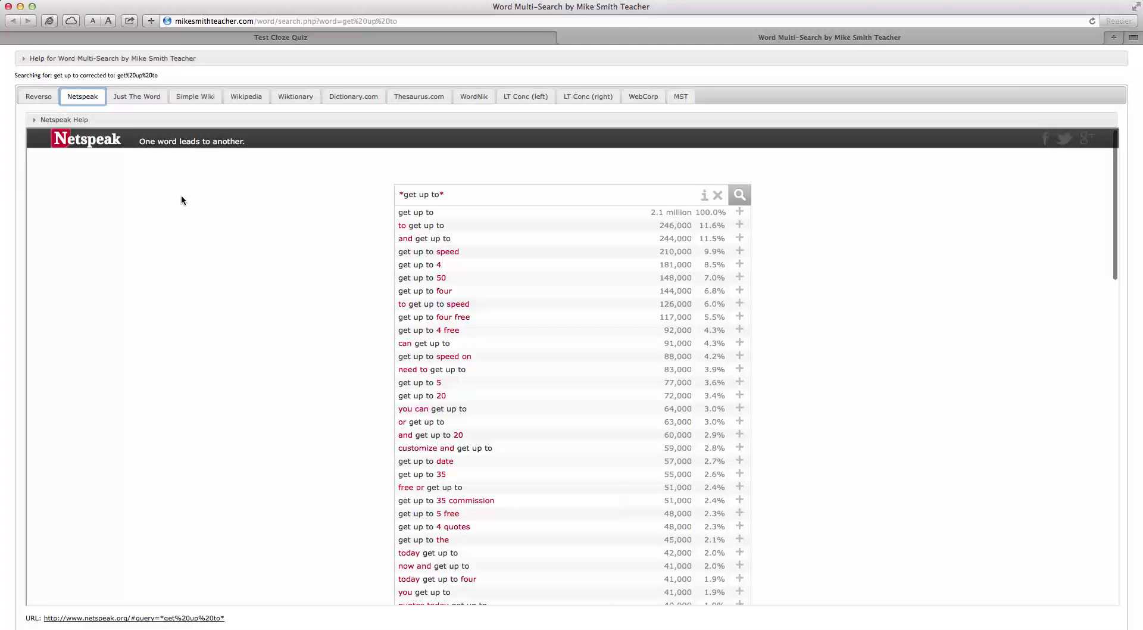
left_click(153, 96)
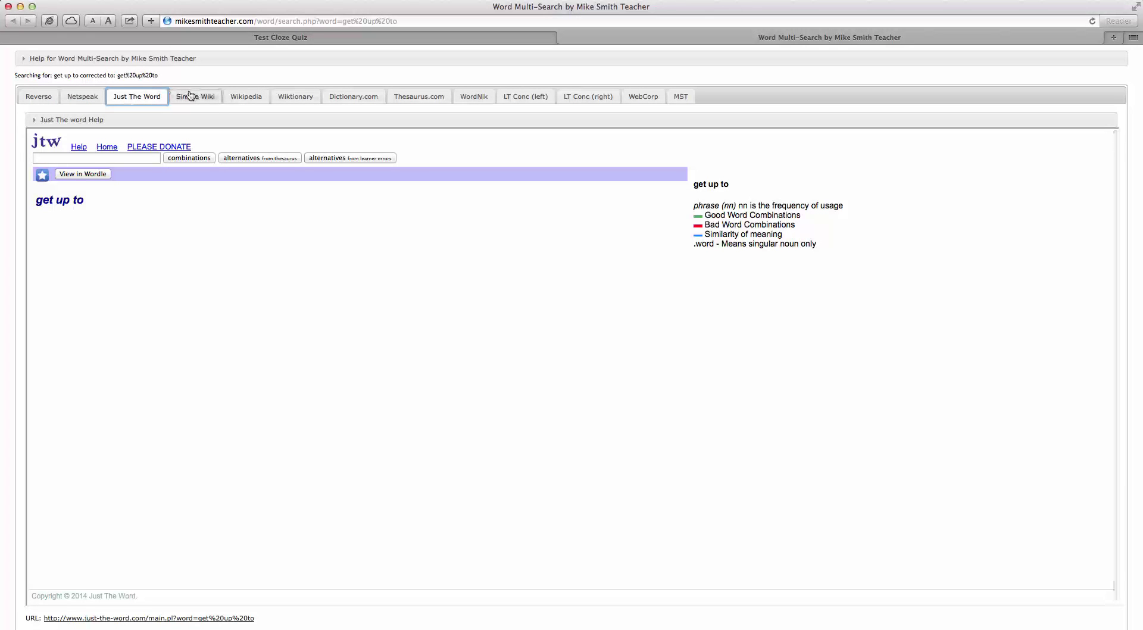
left_click(190, 96)
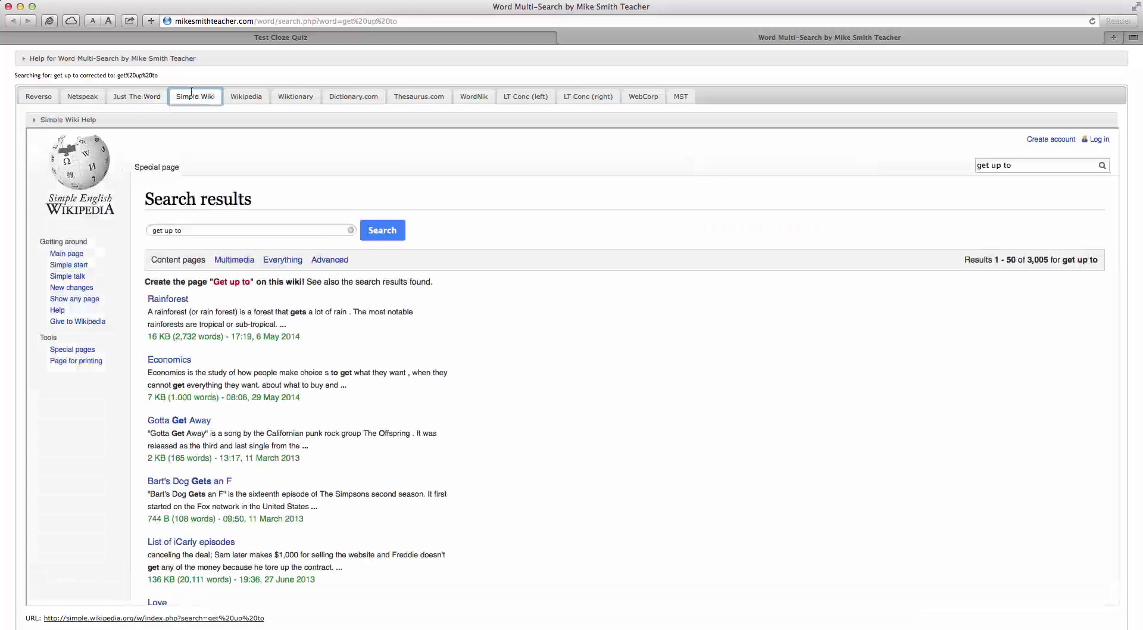
left_click(245, 97)
left_click(295, 97)
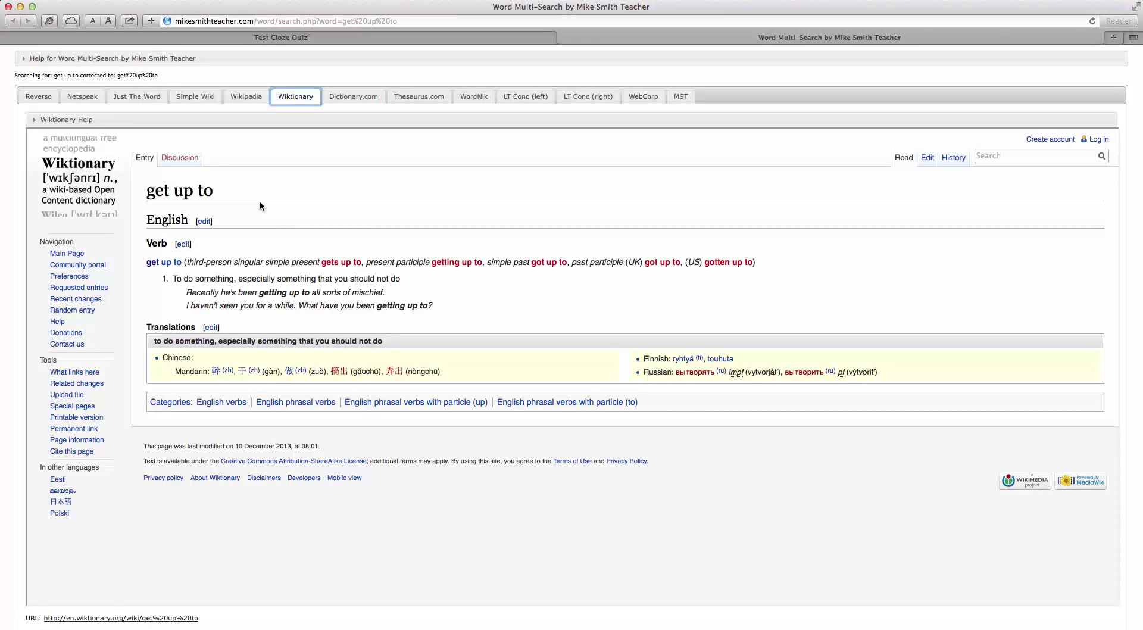
left_click(356, 102)
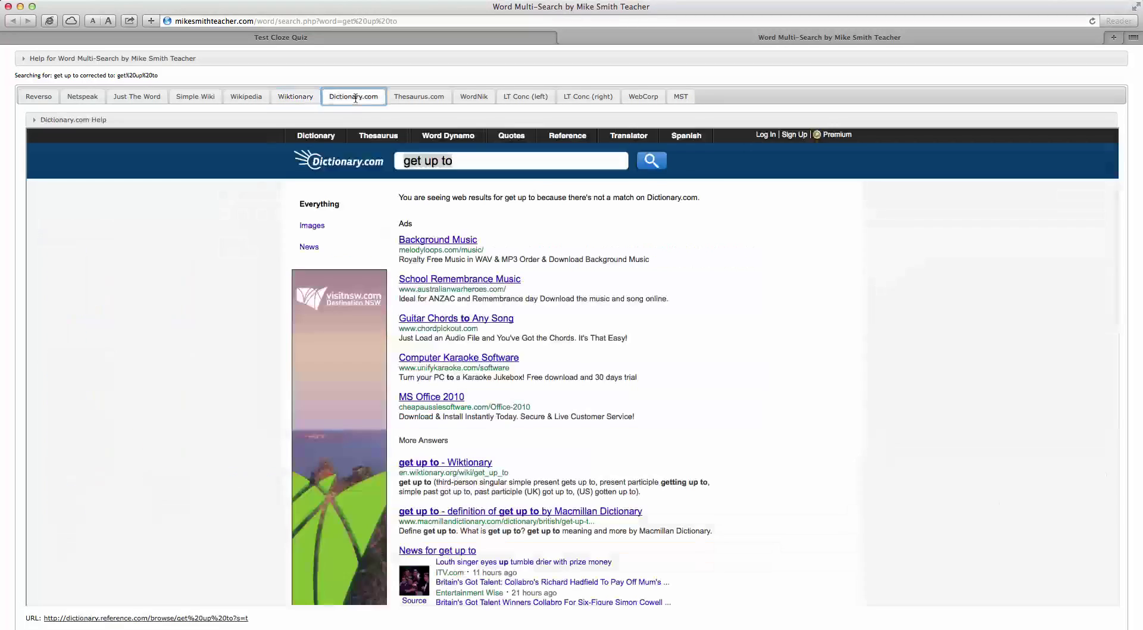
left_click(414, 96)
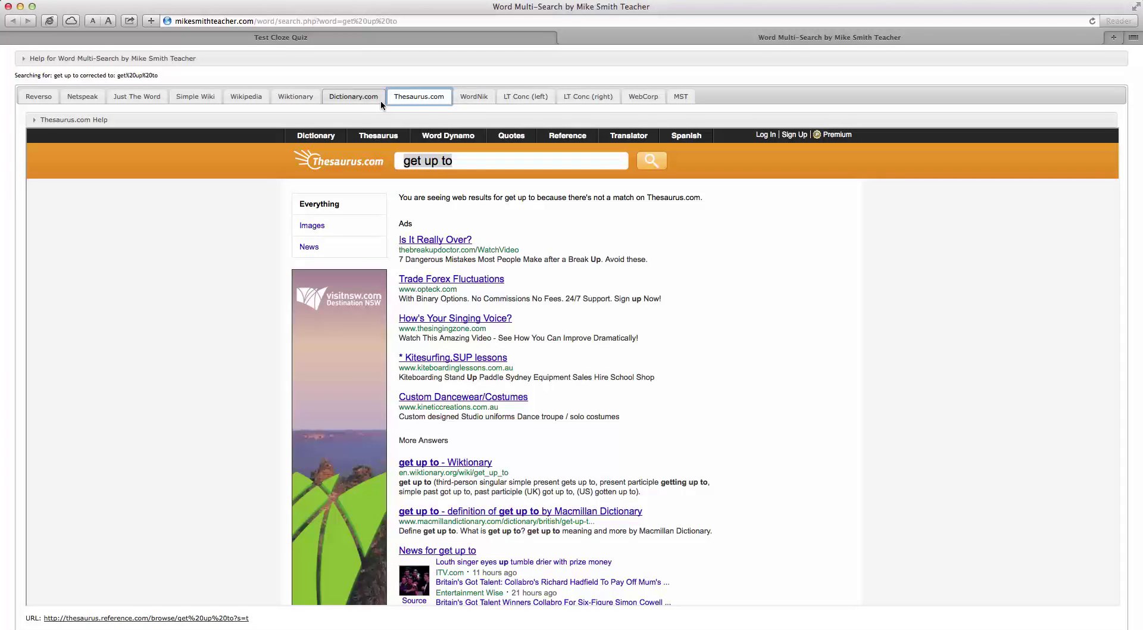
left_click(469, 102)
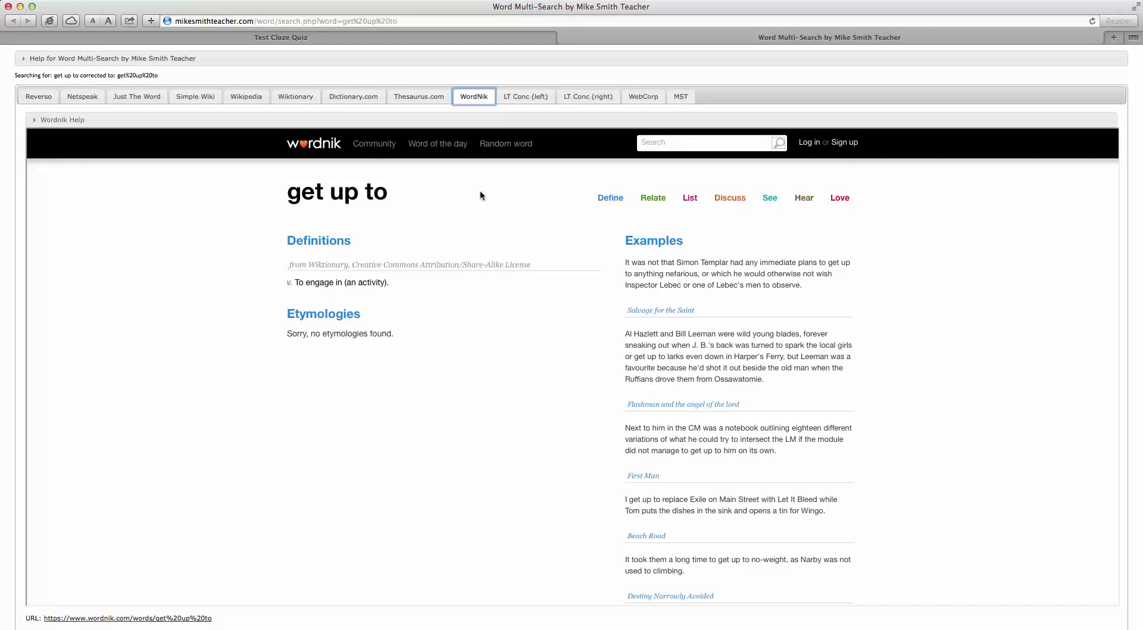
left_click(523, 96)
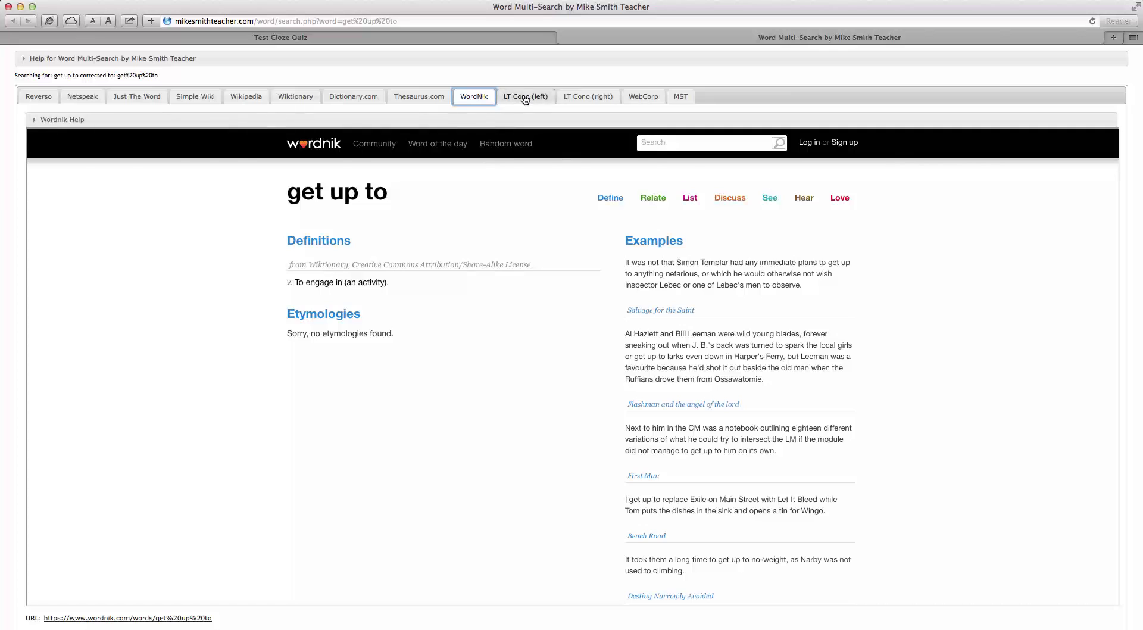
left_click(598, 97)
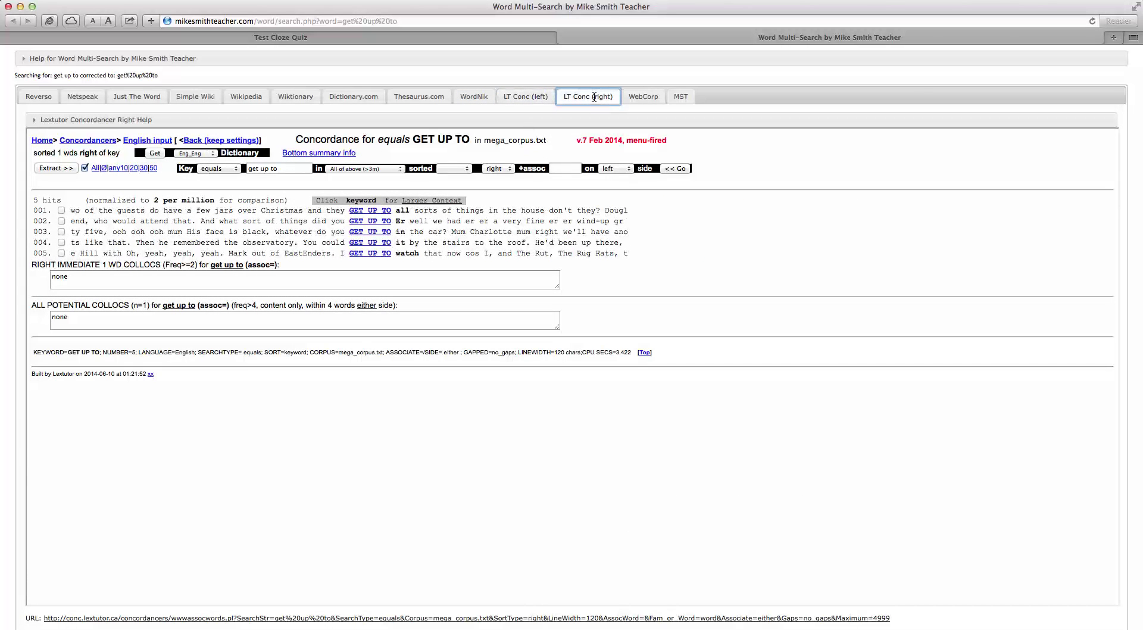
left_click(644, 99)
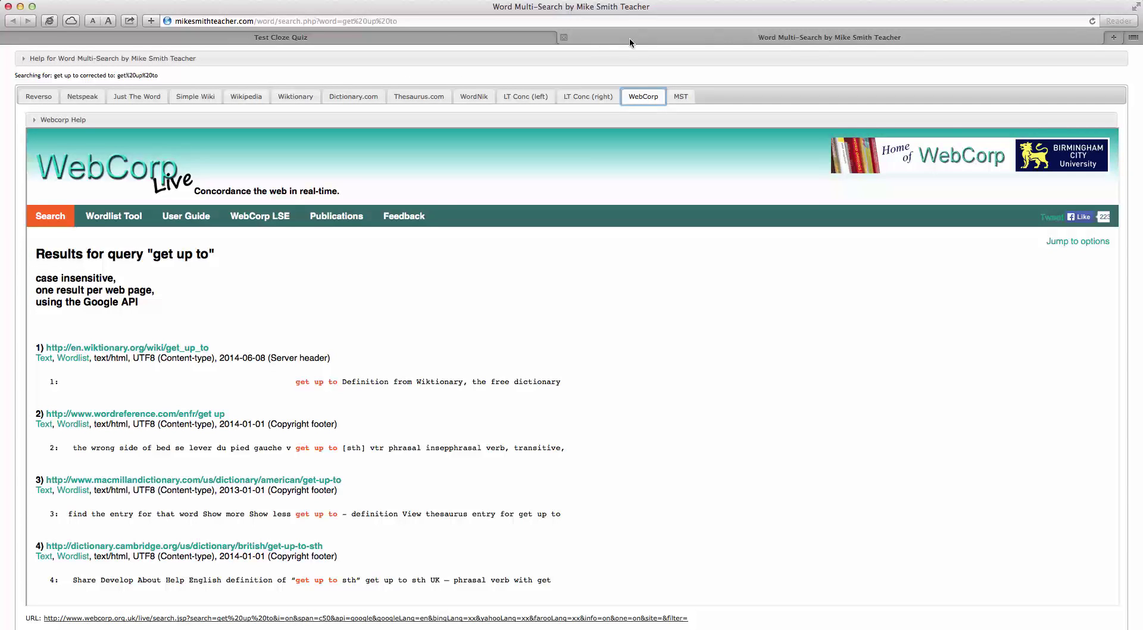
left_click(564, 38)
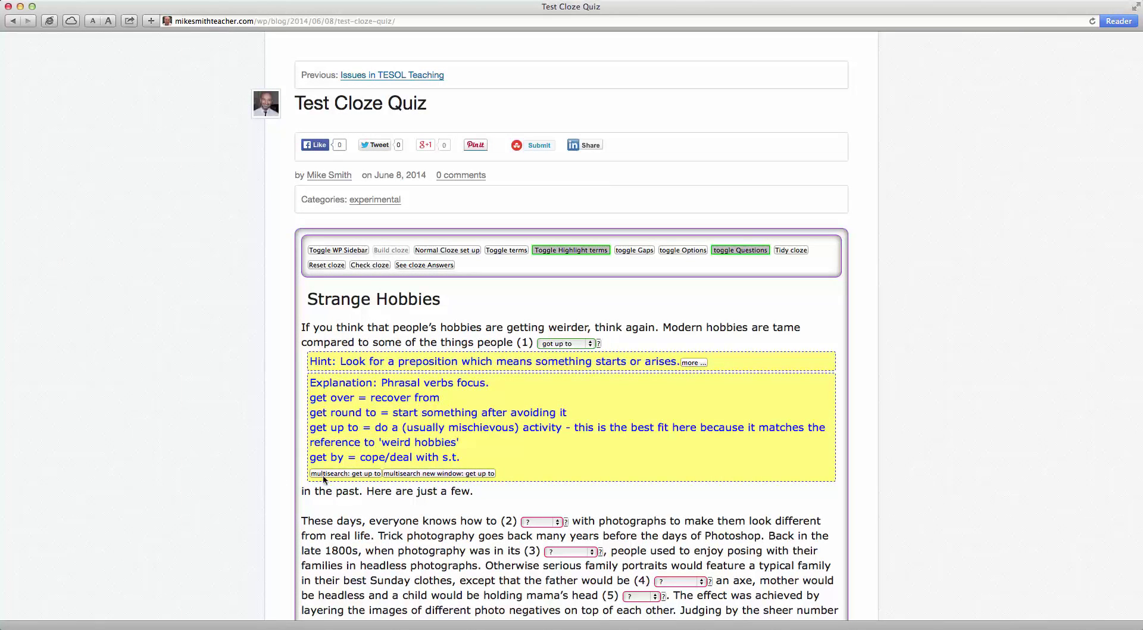
- Run an inline Multi-Search for 'get up to' beneath the Strange Hobbies passage
scroll(225, 459, "down", 3)
scroll(226, 465, "down", 5)
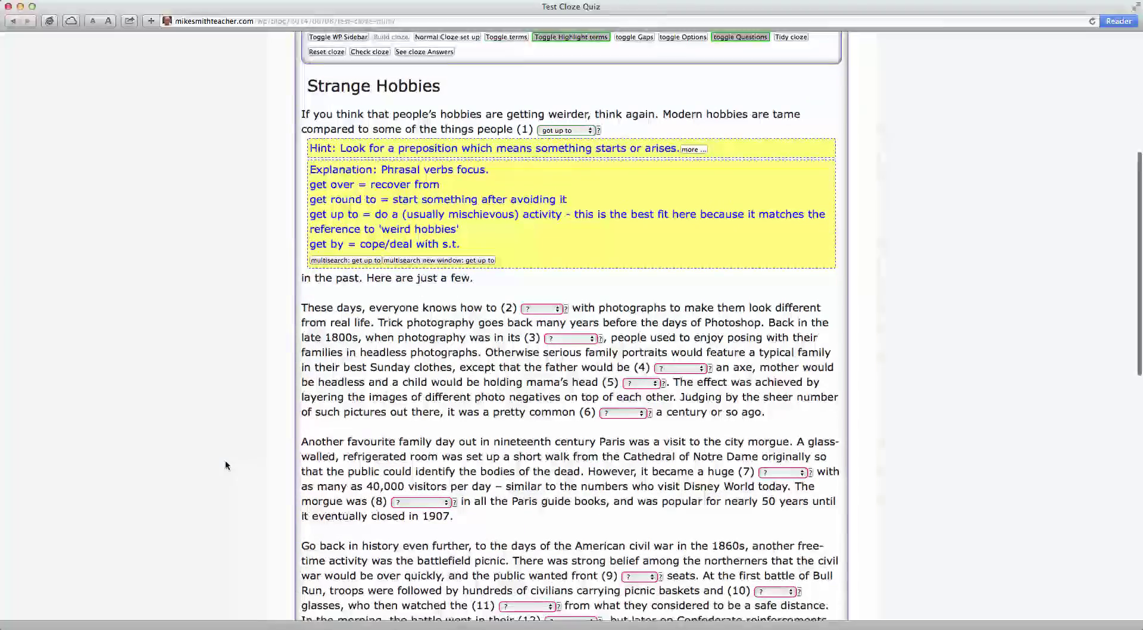
scroll(236, 389, "down", 3)
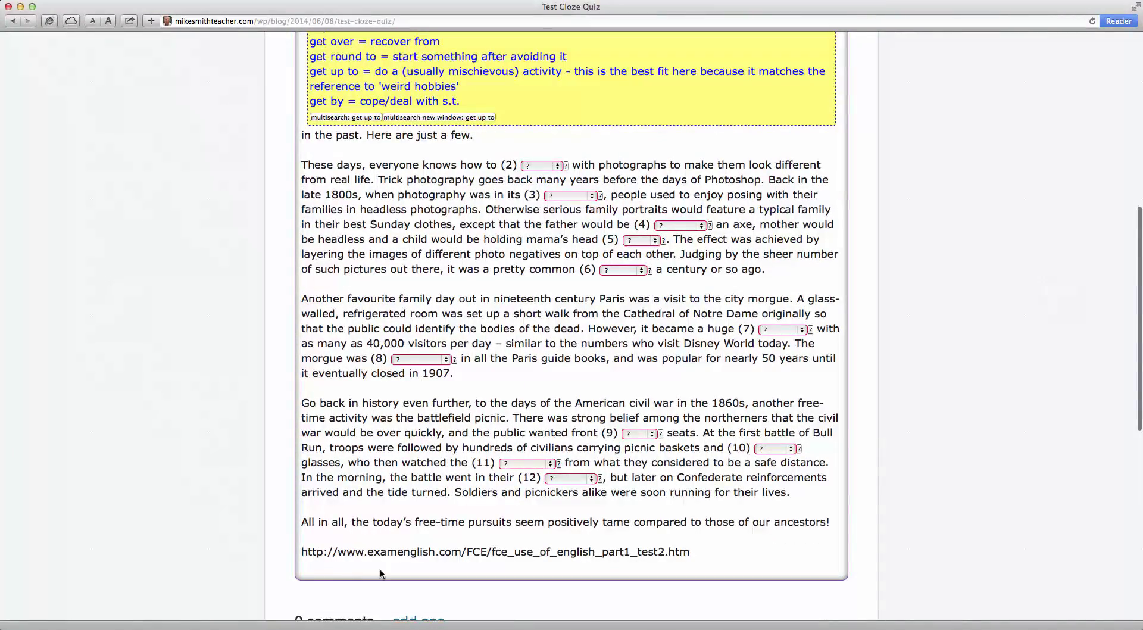
left_click(346, 119)
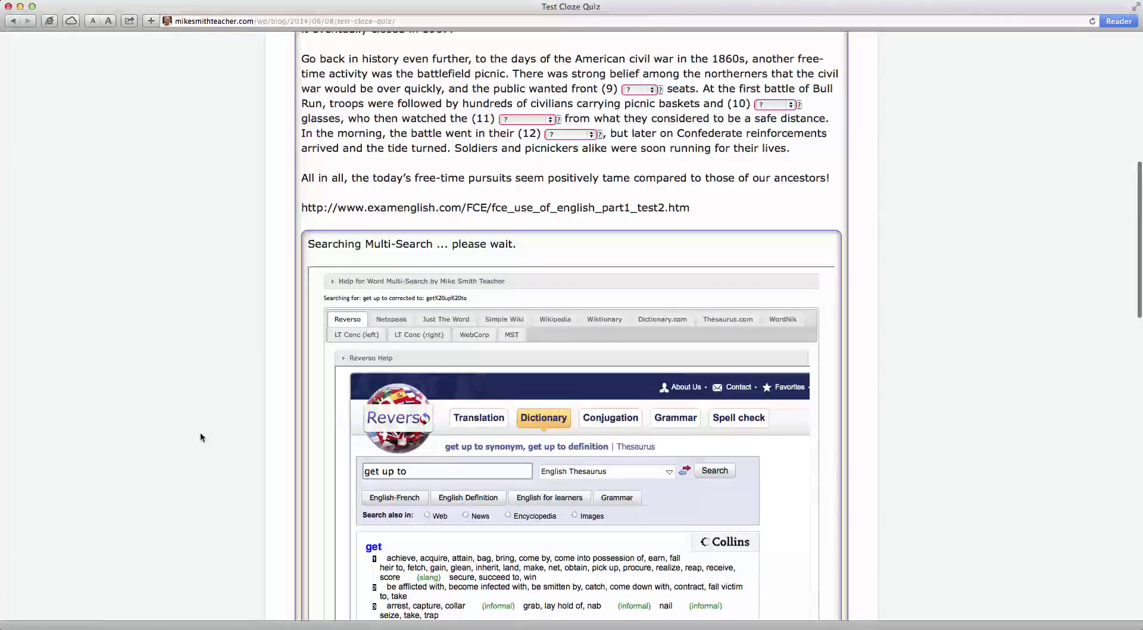
- Scroll back up to the start of the Strange Hobbies cloze
scroll(245, 474, "up", 15)
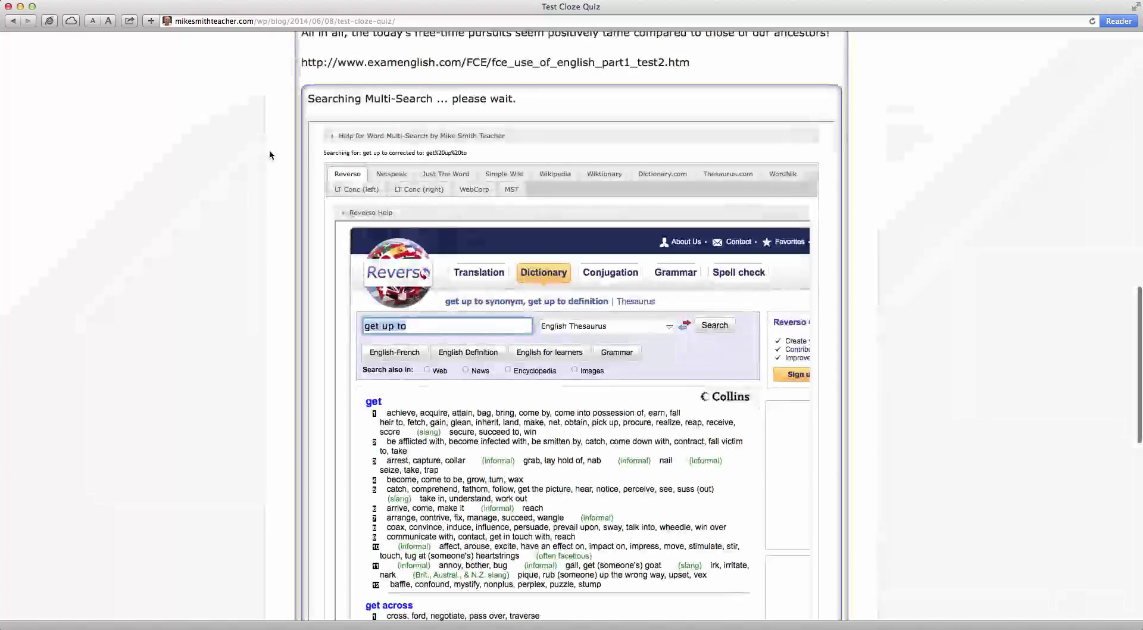
scroll(270, 150, "up", 15)
scroll(224, 127, "up", 4)
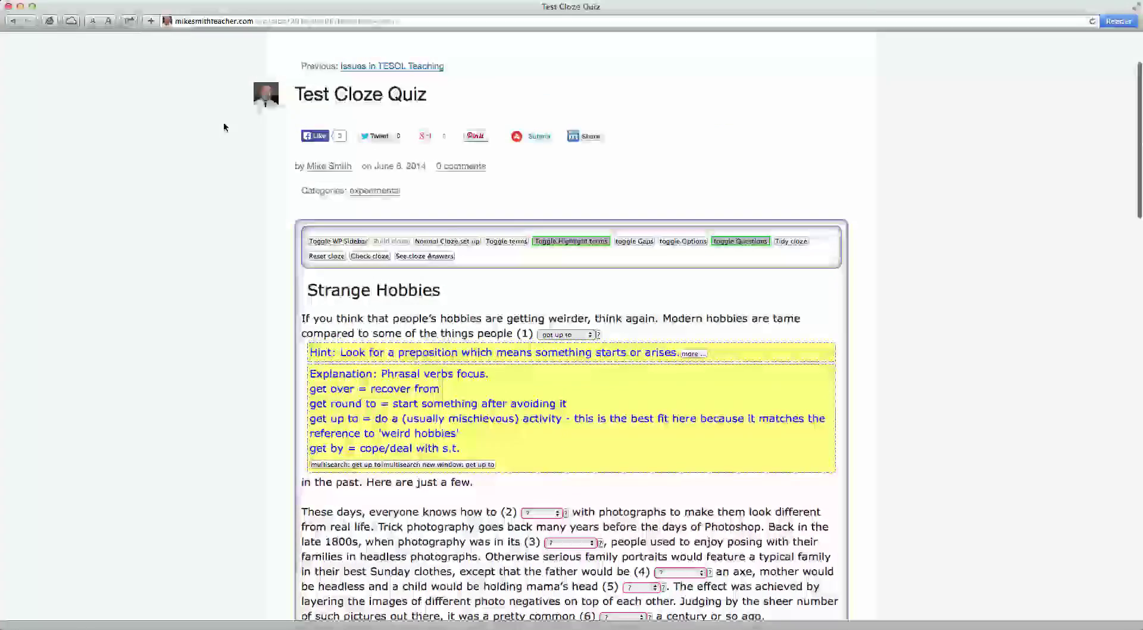
- Tidy away gap 1's hint and fill every dropdown with its answer, e.g. tinker, infancy, wielding, aloft
left_click(799, 248)
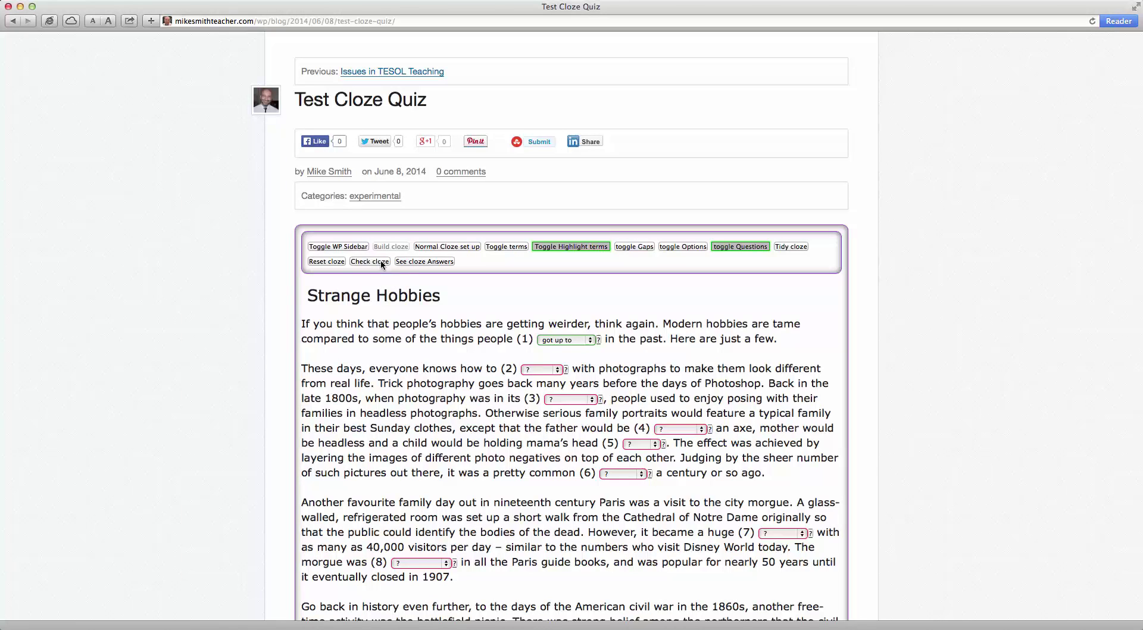
left_click(426, 261)
scroll(436, 388, "down", 3)
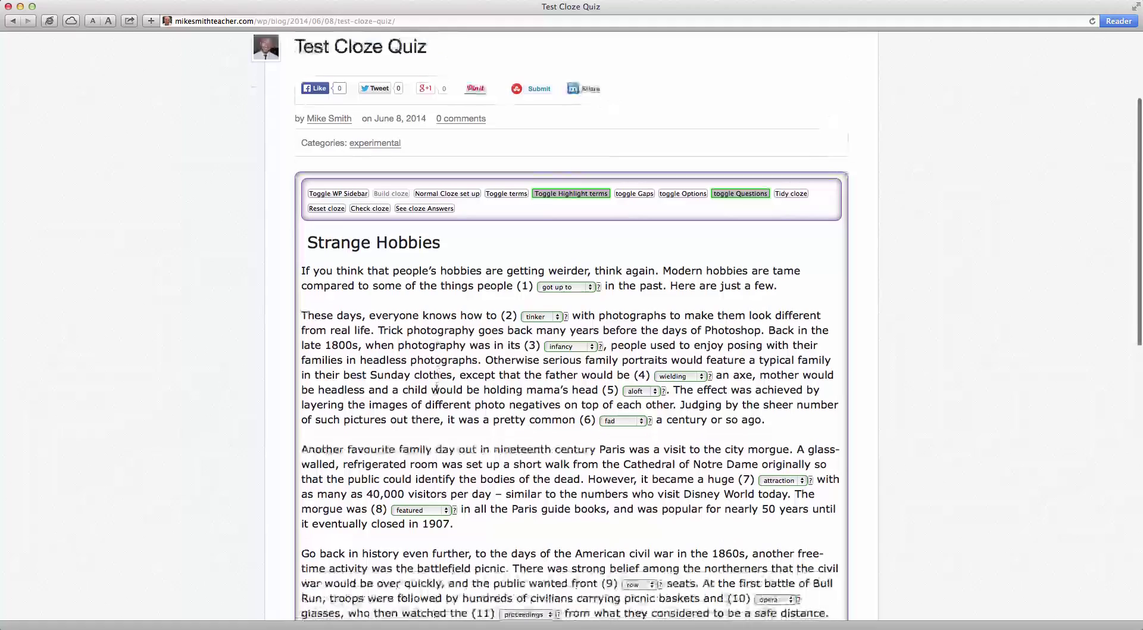
scroll(436, 389, "down", 4)
scroll(436, 389, "up", 4)
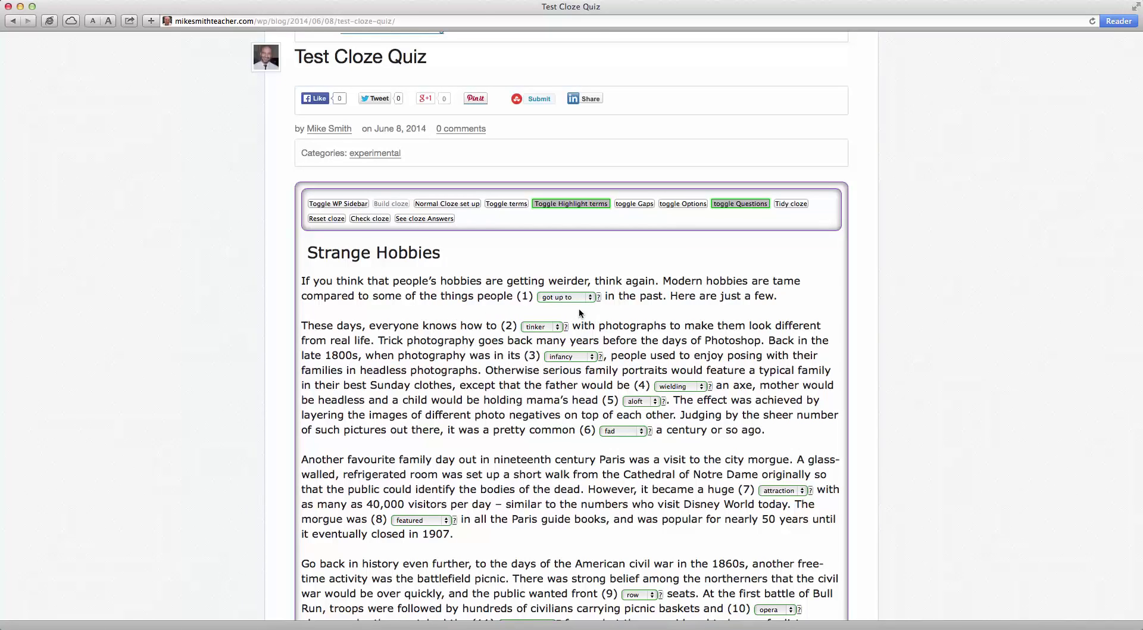
- Open gap 2's Tinker Bell video hint and expand its log-in-only explanation
left_click(598, 297)
left_click(567, 327)
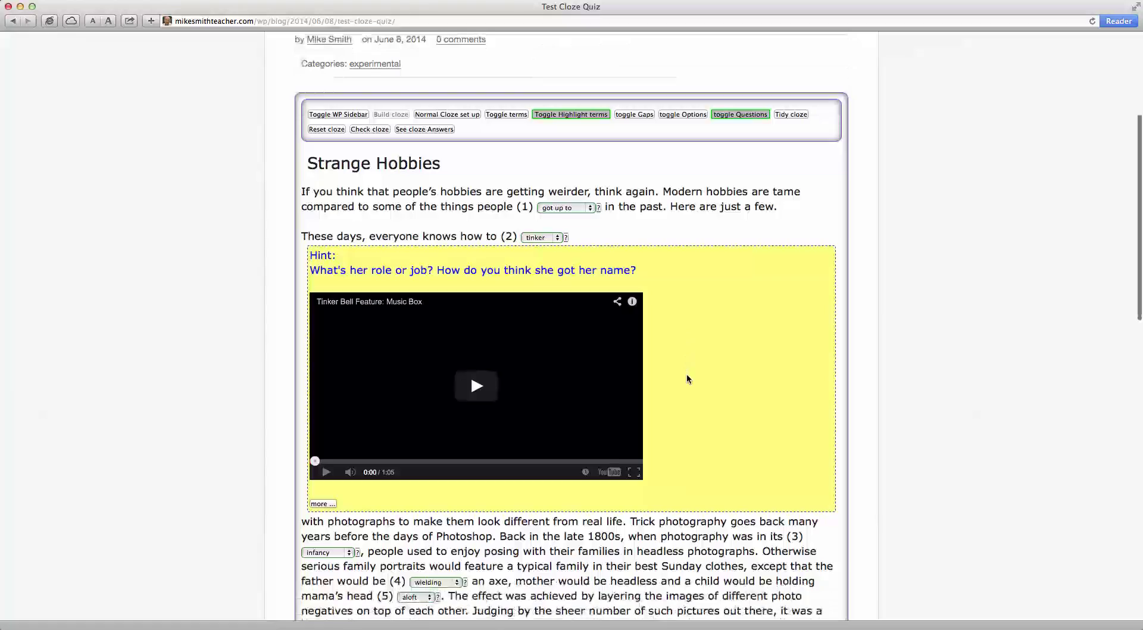
left_click(322, 504)
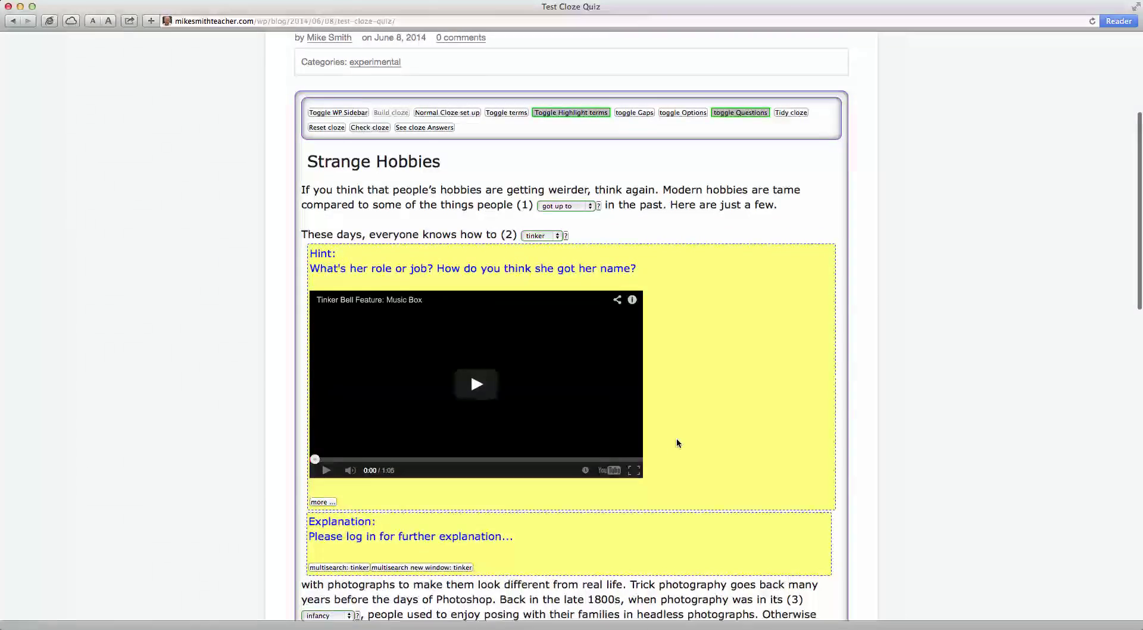
scroll(677, 443, "down", 3)
scroll(677, 441, "up", 5)
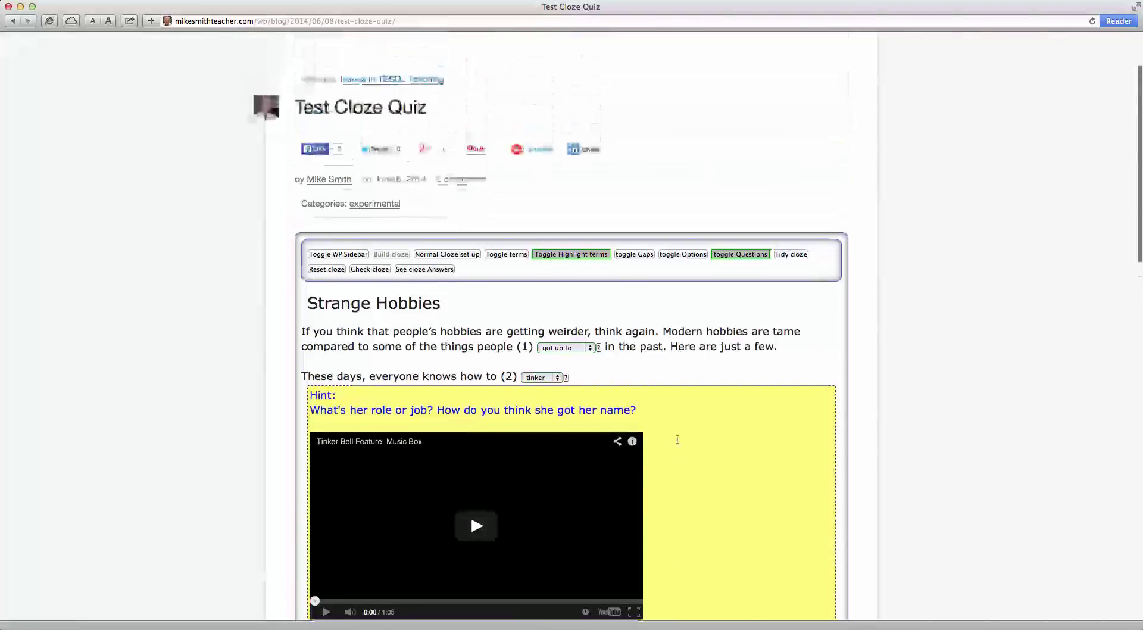
scroll(677, 440, "down", 4)
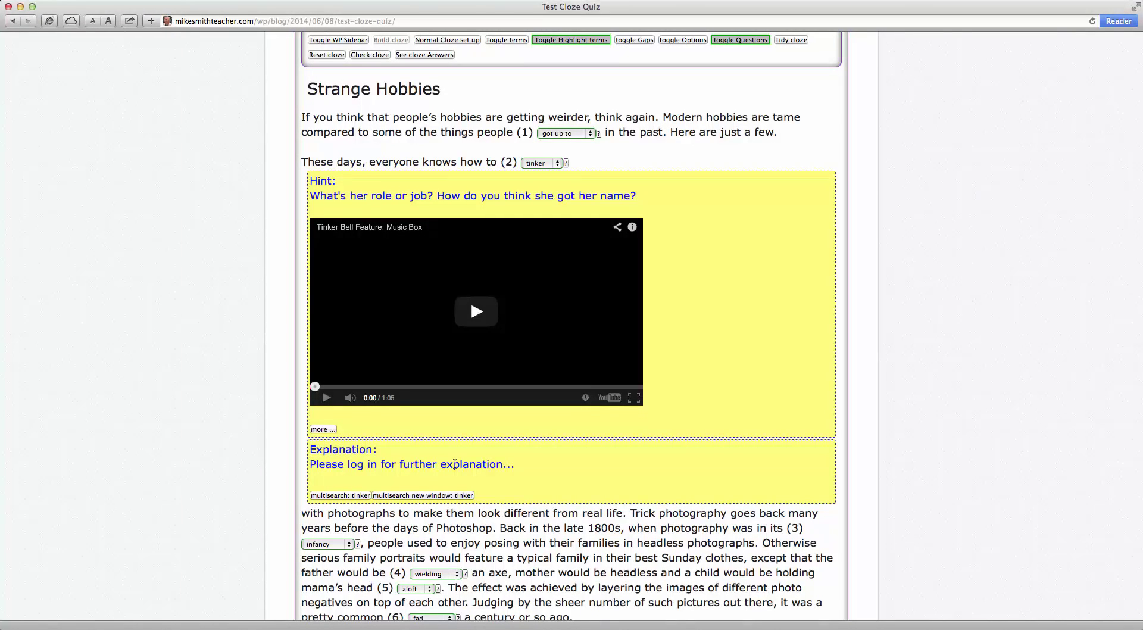
scroll(733, 427, "up", 10)
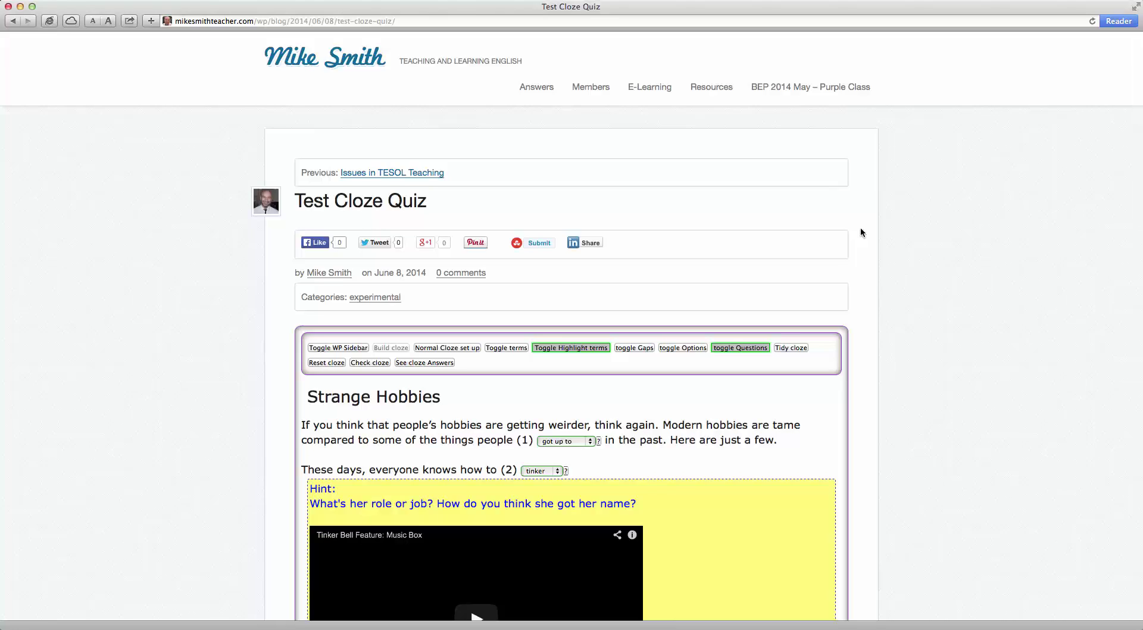
scroll(861, 231, "down", 4)
scroll(861, 232, "down", 8)
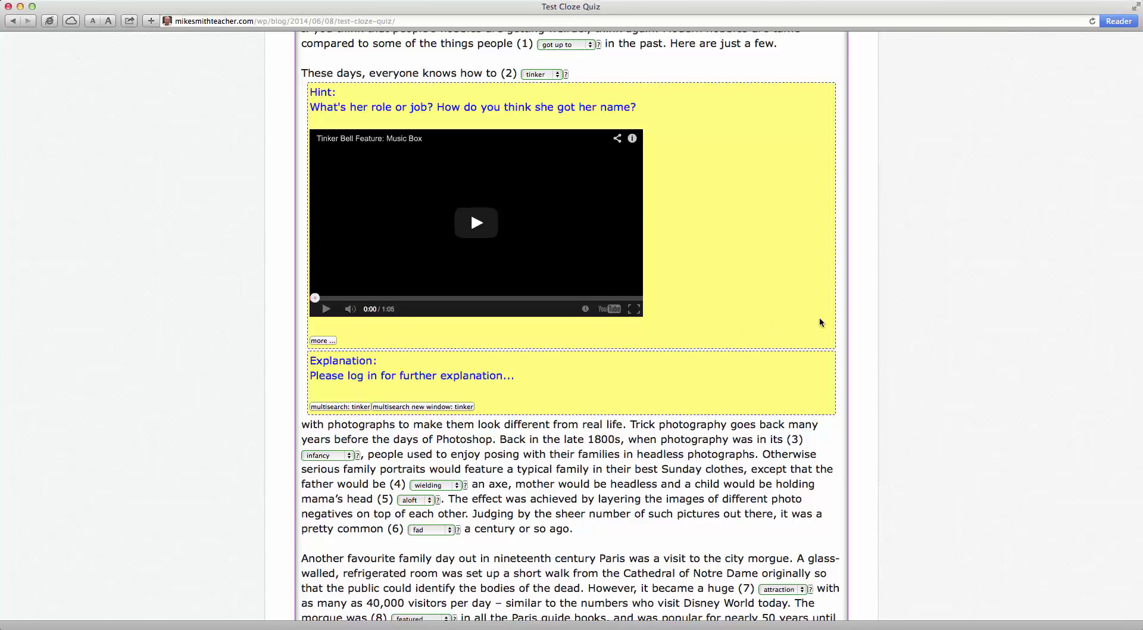
scroll(856, 345, "up", 5)
scroll(856, 346, "up", 3)
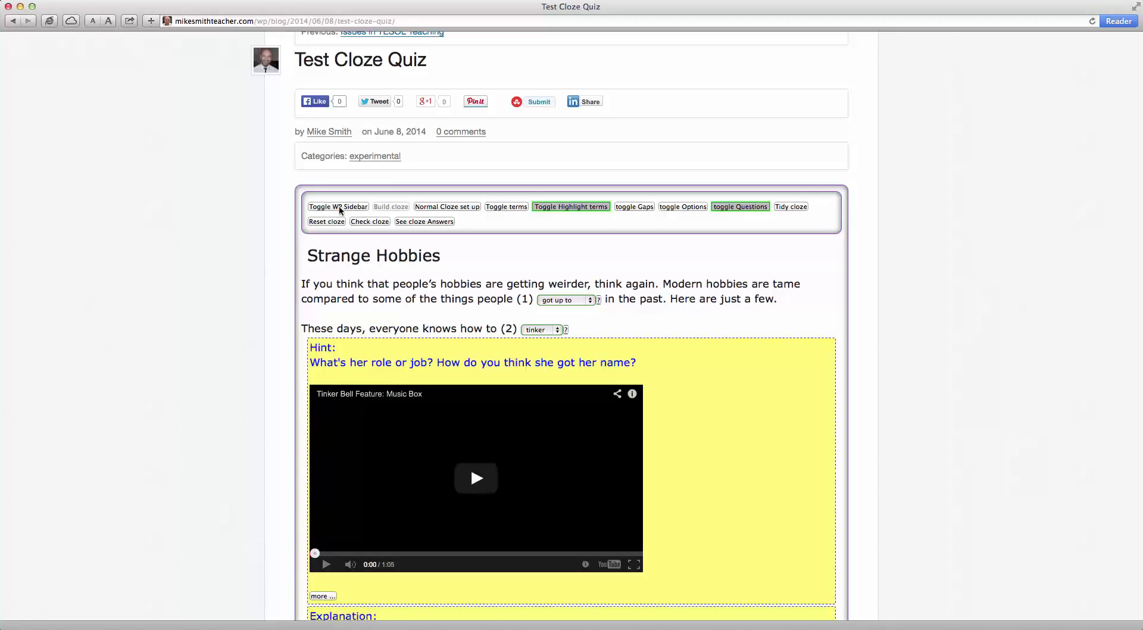
scroll(257, 261, "up", 3)
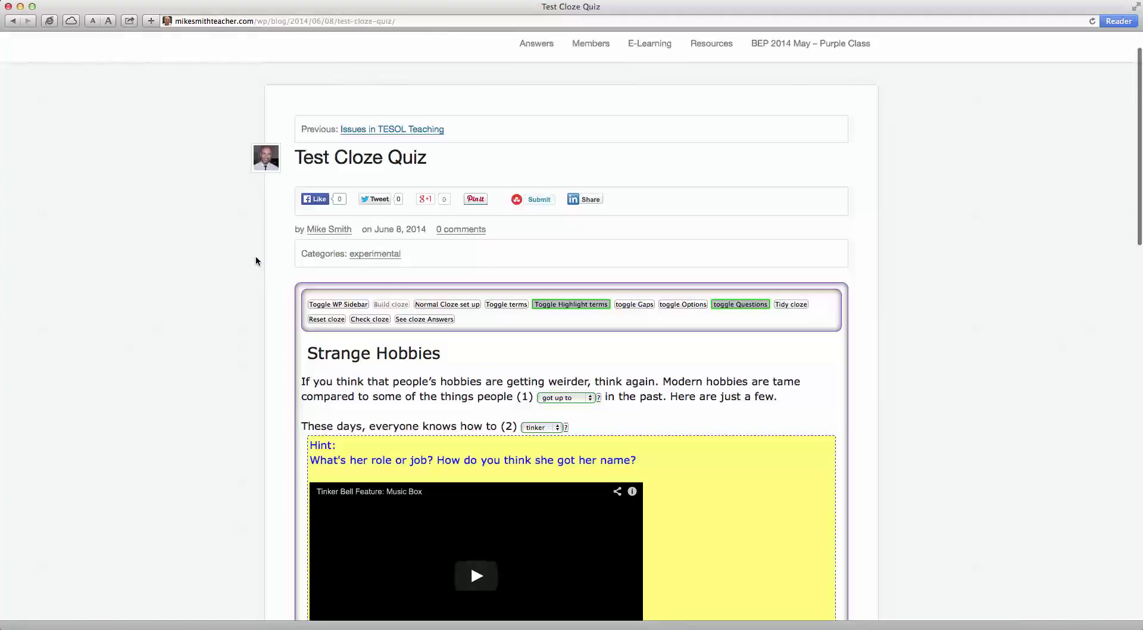
left_click(329, 307)
scroll(930, 384, "down", 5)
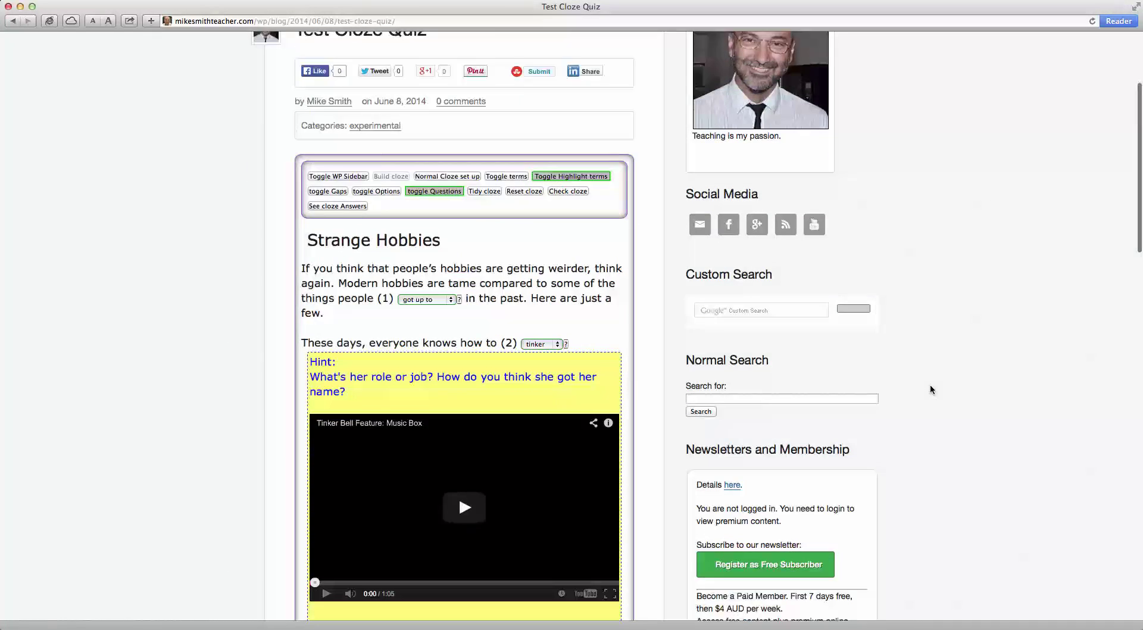
scroll(930, 384, "up", 4)
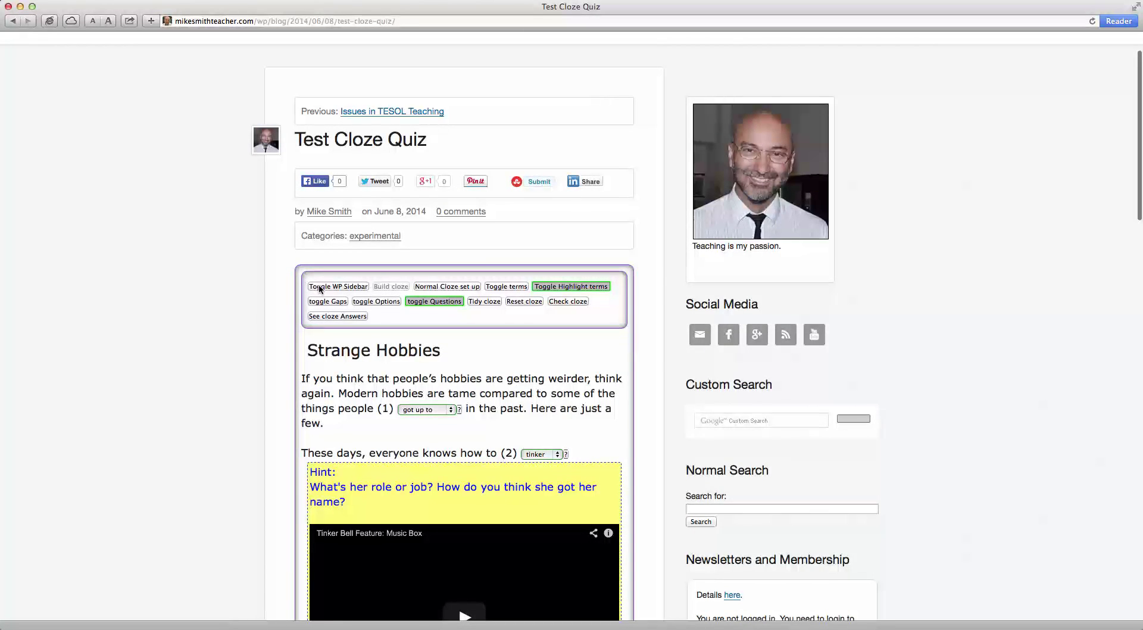
left_click(319, 287)
left_click(320, 287)
left_click(319, 288)
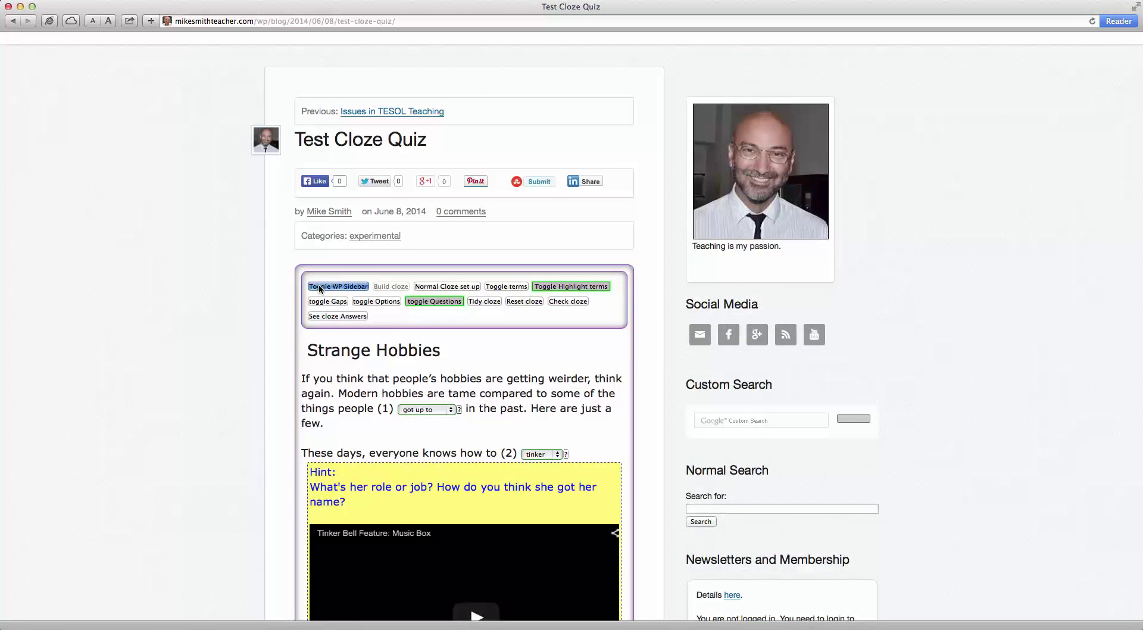
scroll(269, 396, "down", 3)
scroll(269, 395, "down", 6)
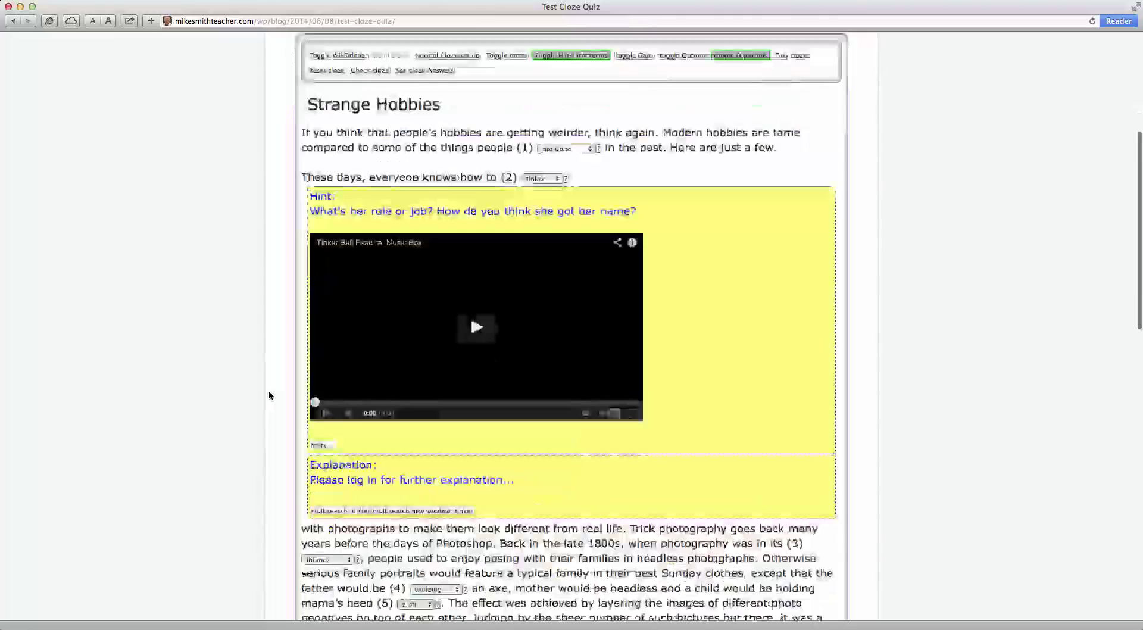
scroll(270, 395, "up", 2)
scroll(270, 395, "up", 8)
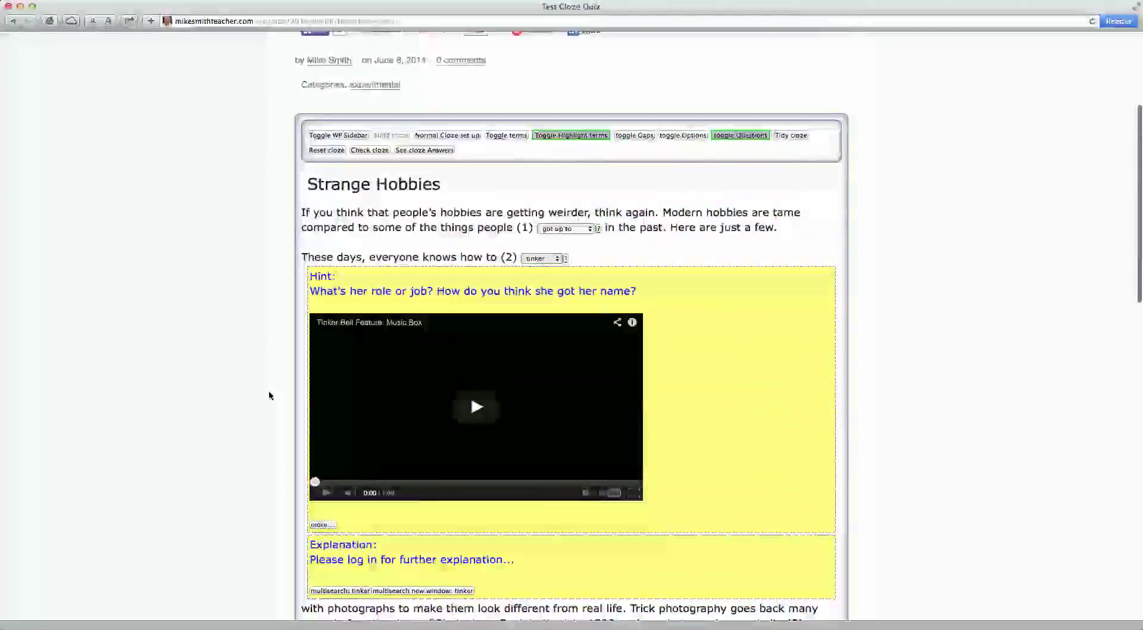
scroll(269, 395, "down", 8)
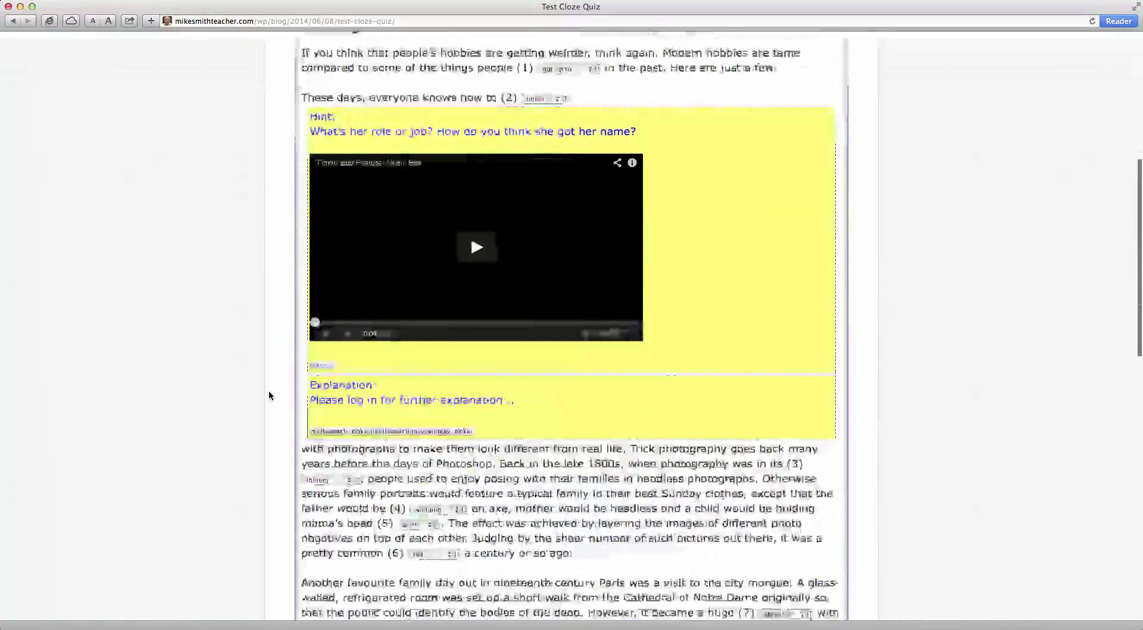
scroll(268, 395, "up", 8)
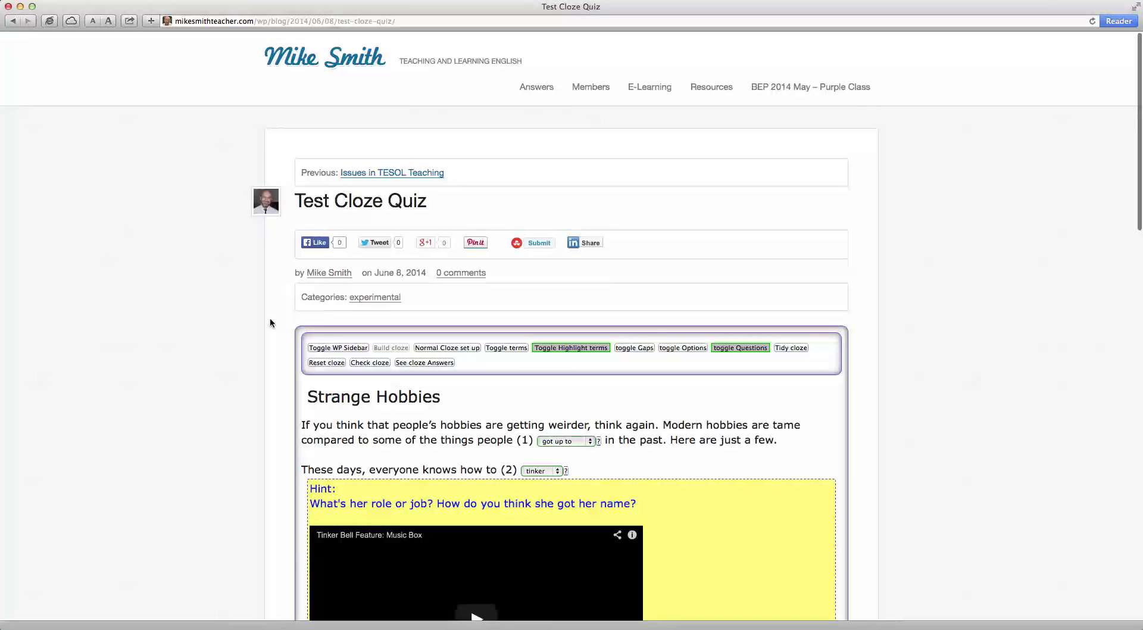
left_click(333, 347)
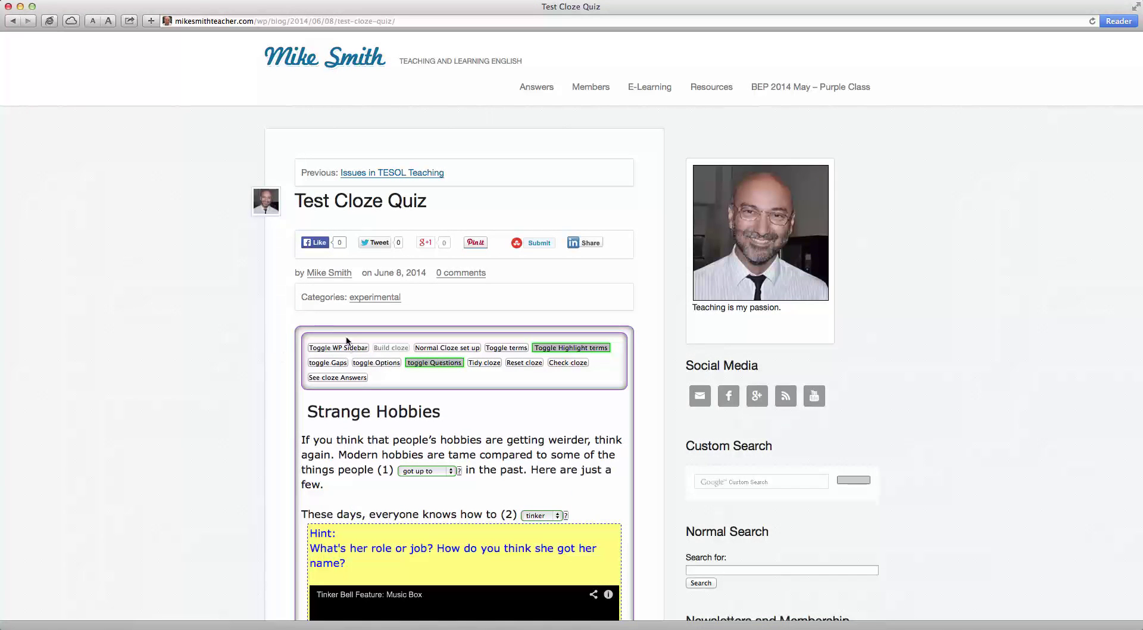
scroll(275, 340, "down", 1)
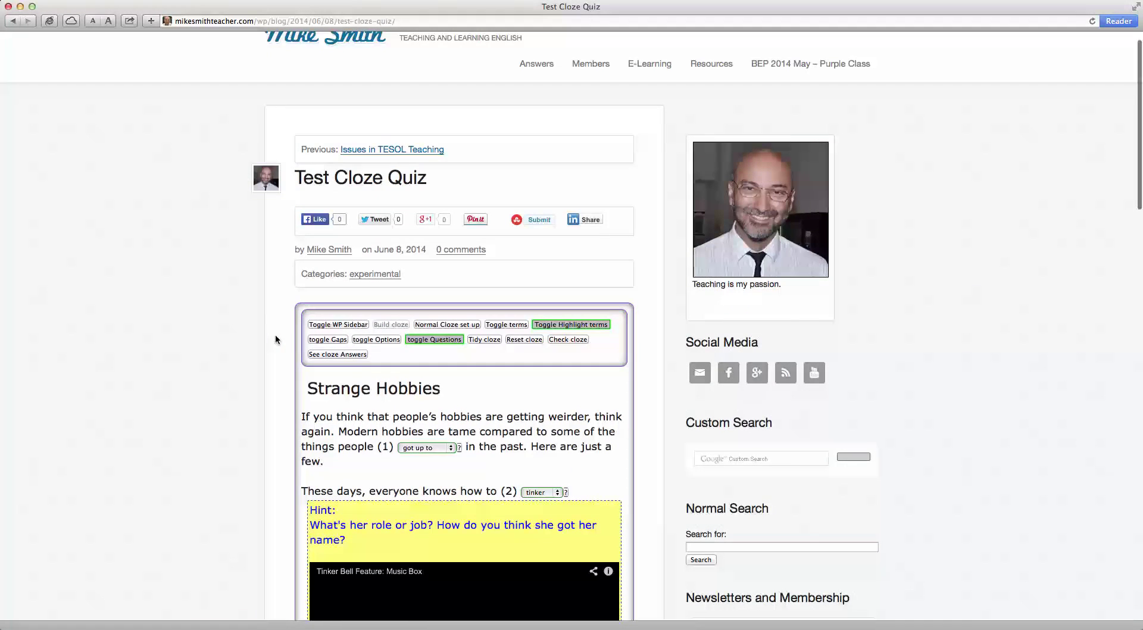
scroll(275, 339, "down", 3)
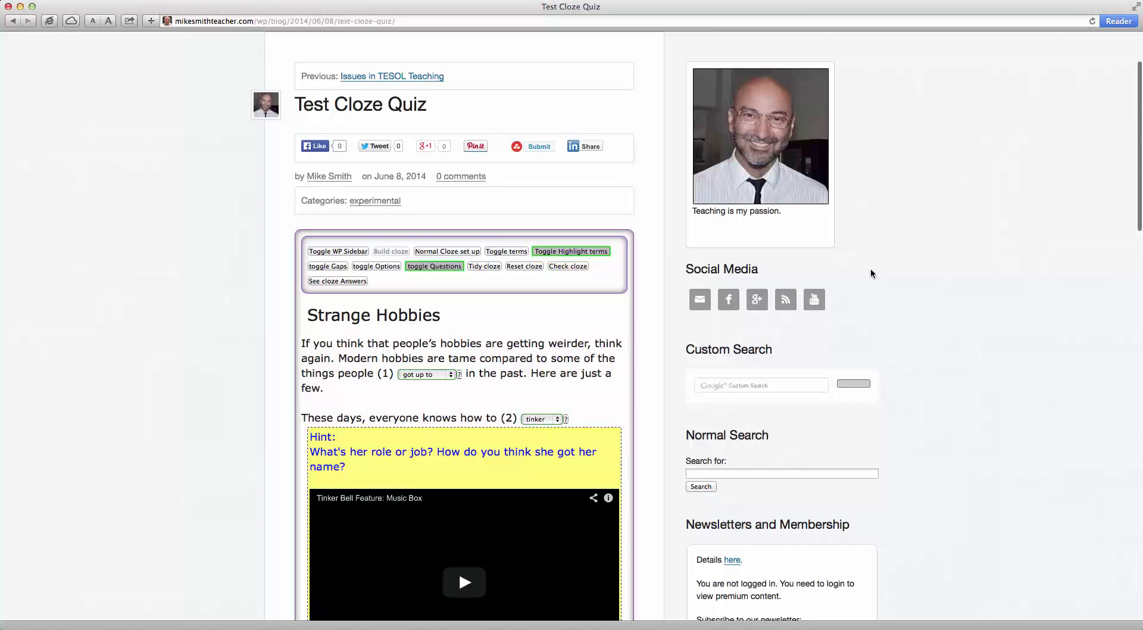
scroll(283, 265, "up", 2)
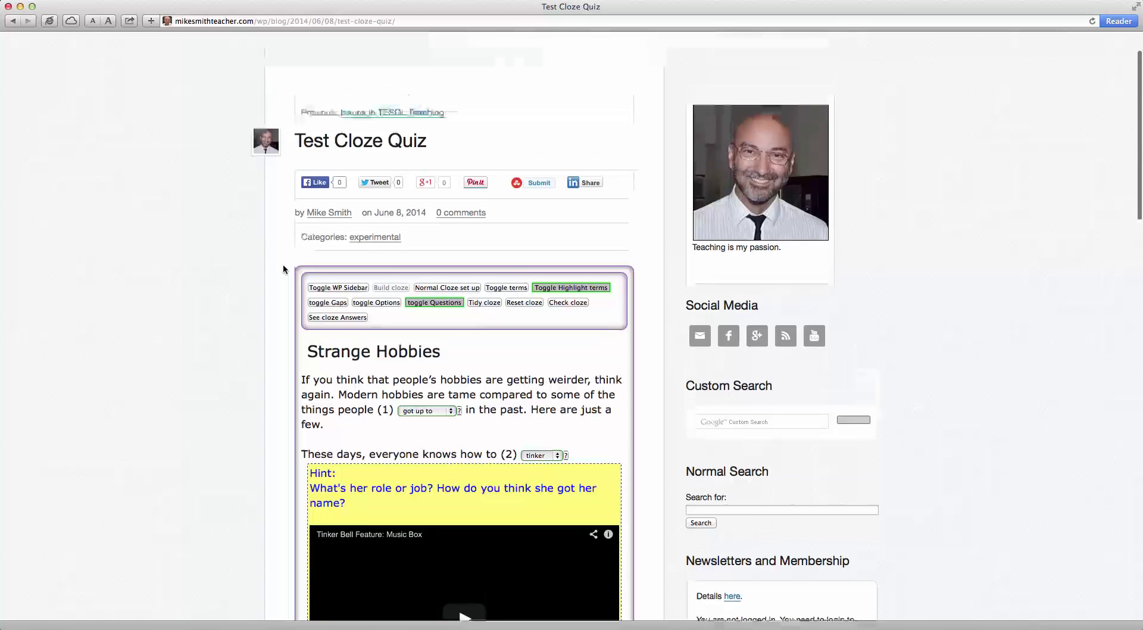
left_click(332, 291)
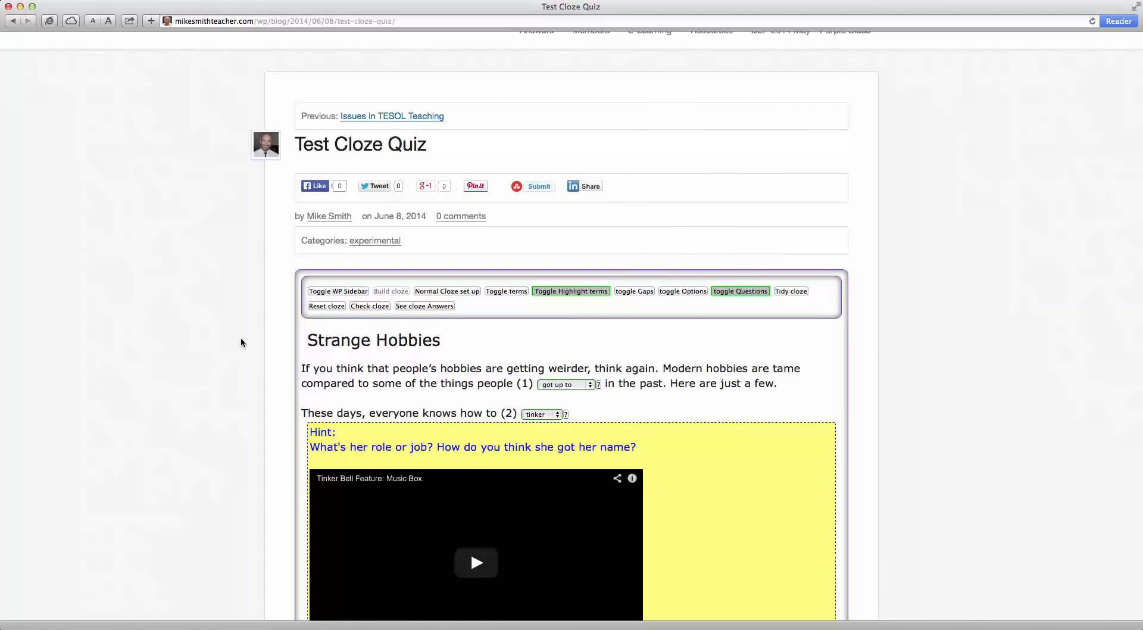
- Tidy away gap 2's open hint and video panel
left_click(786, 291)
scroll(812, 354, "down", 3)
scroll(812, 351, "down", 4)
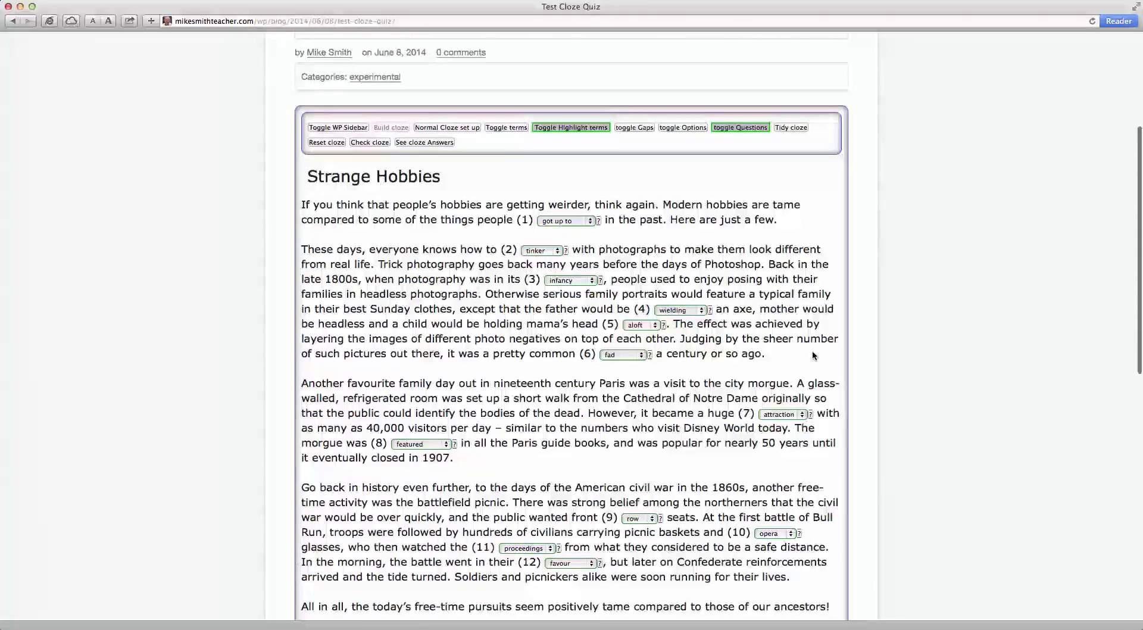
scroll(813, 355, "up", 2)
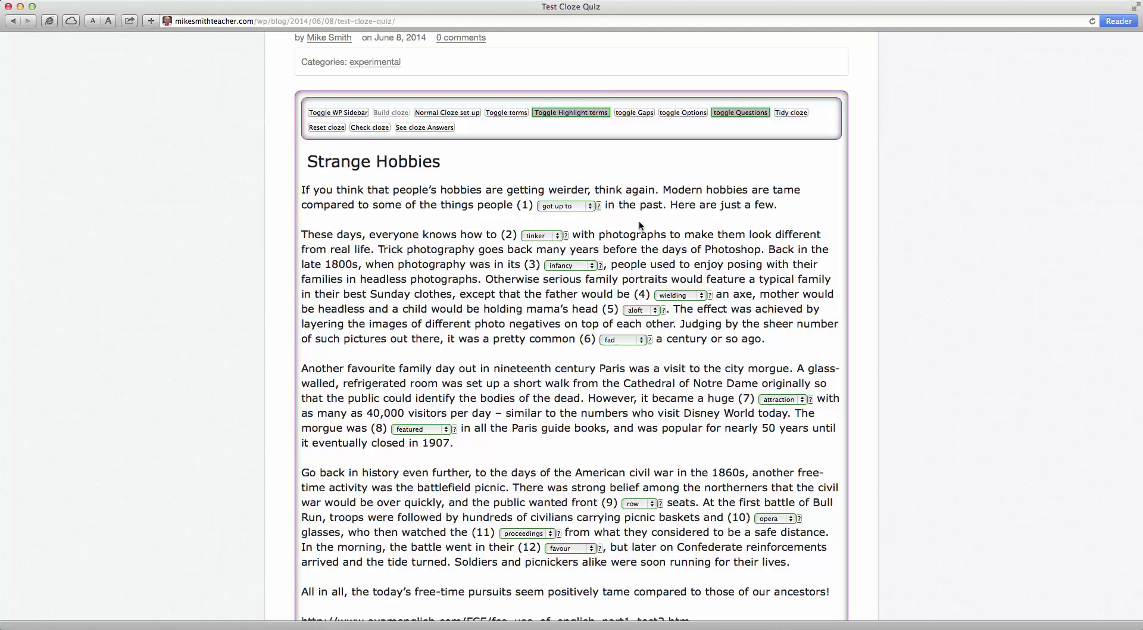
- Show gap (1)'s hint, expand its phrasal-verb explanation, and briefly highlight the explanation text
left_click(599, 205)
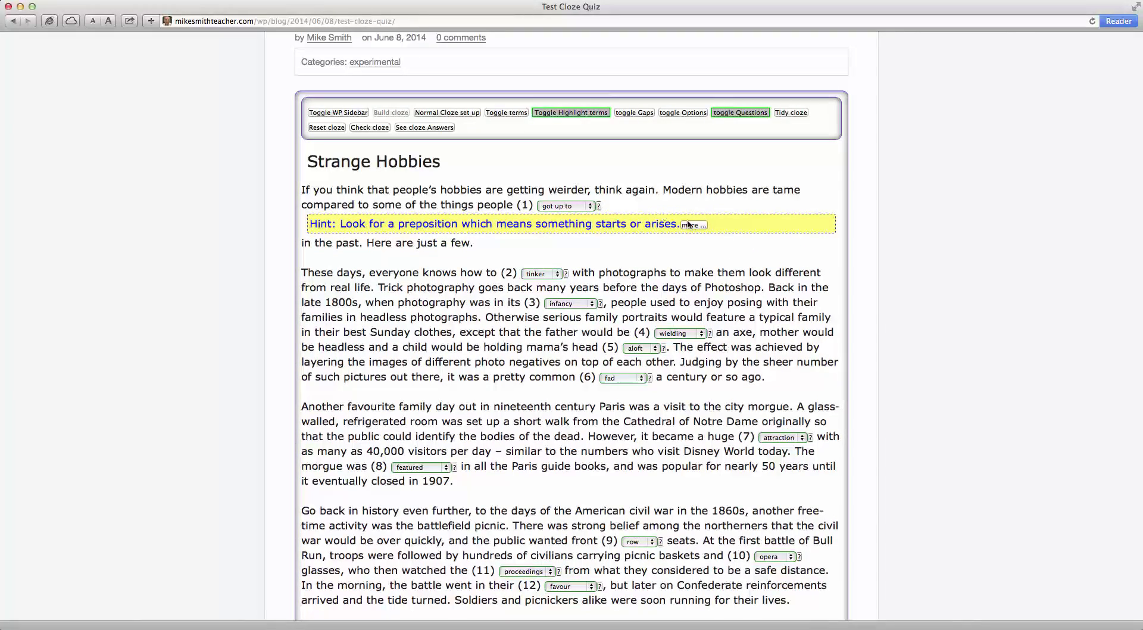
left_click(691, 225)
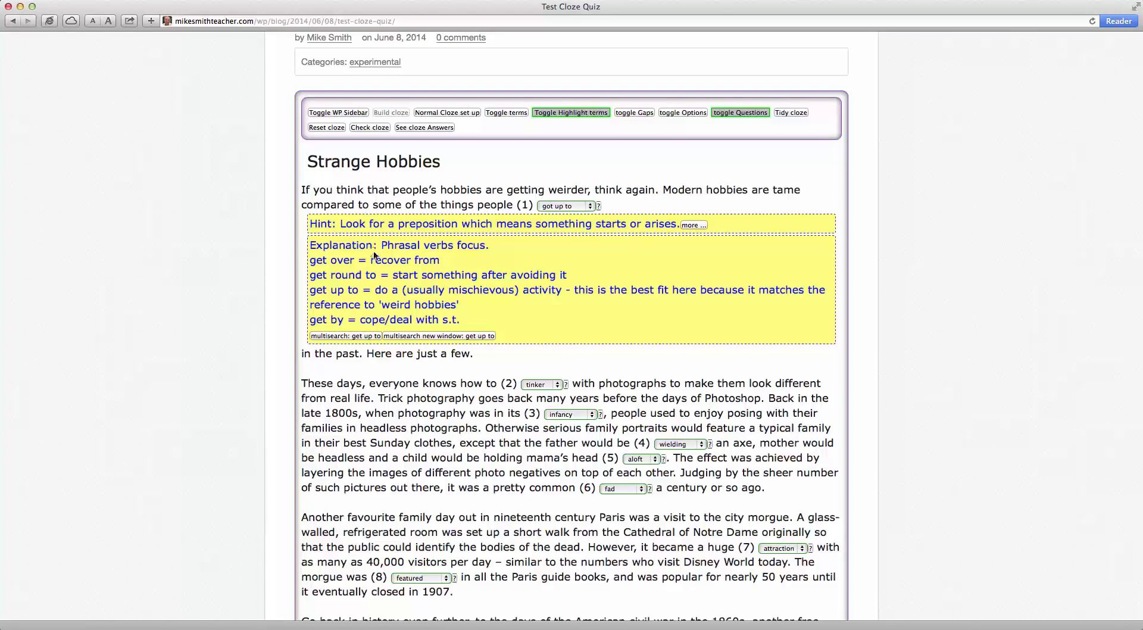
left_click_drag(374, 245, 432, 327)
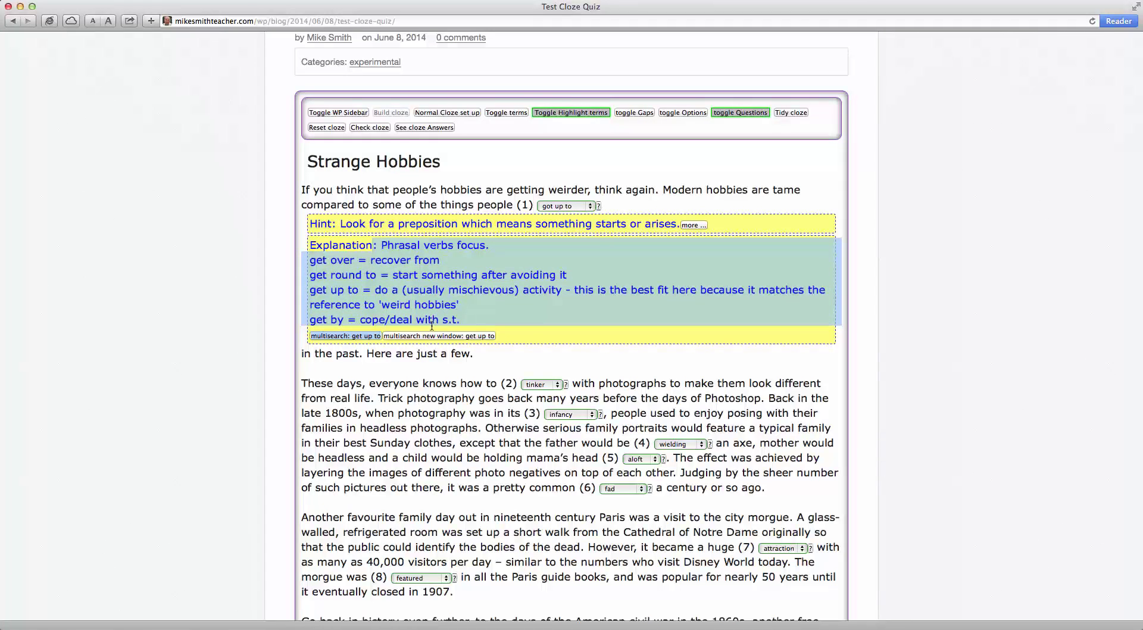
left_click(475, 319)
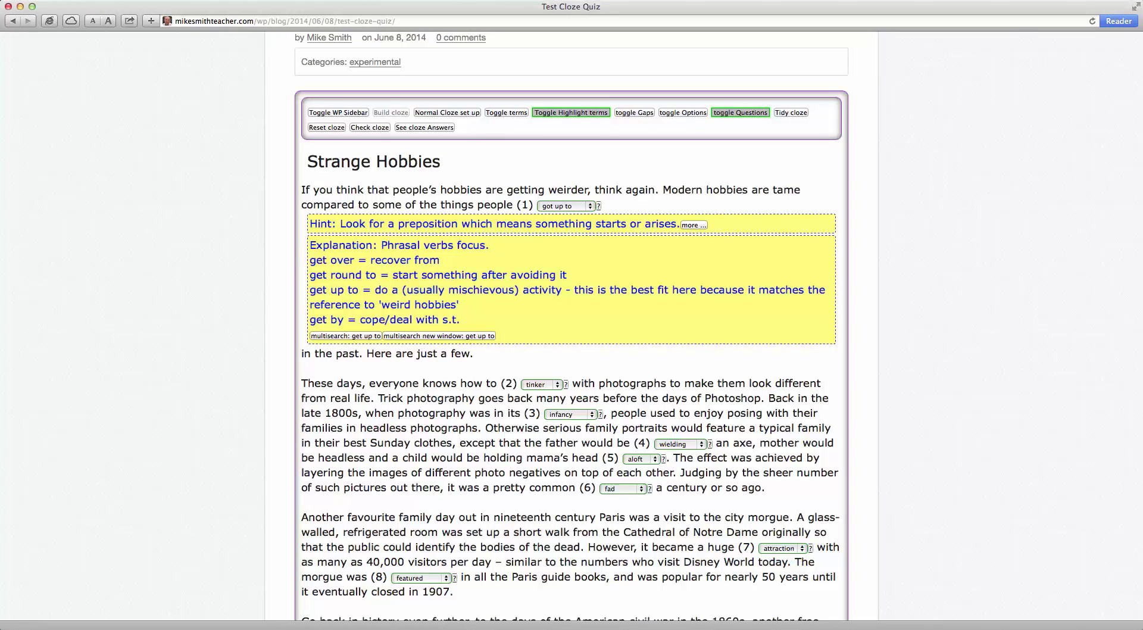
- In TextWrangler, highlight the span's 'got up to' display text, data-c option and data-answer value
key("super+Tab")
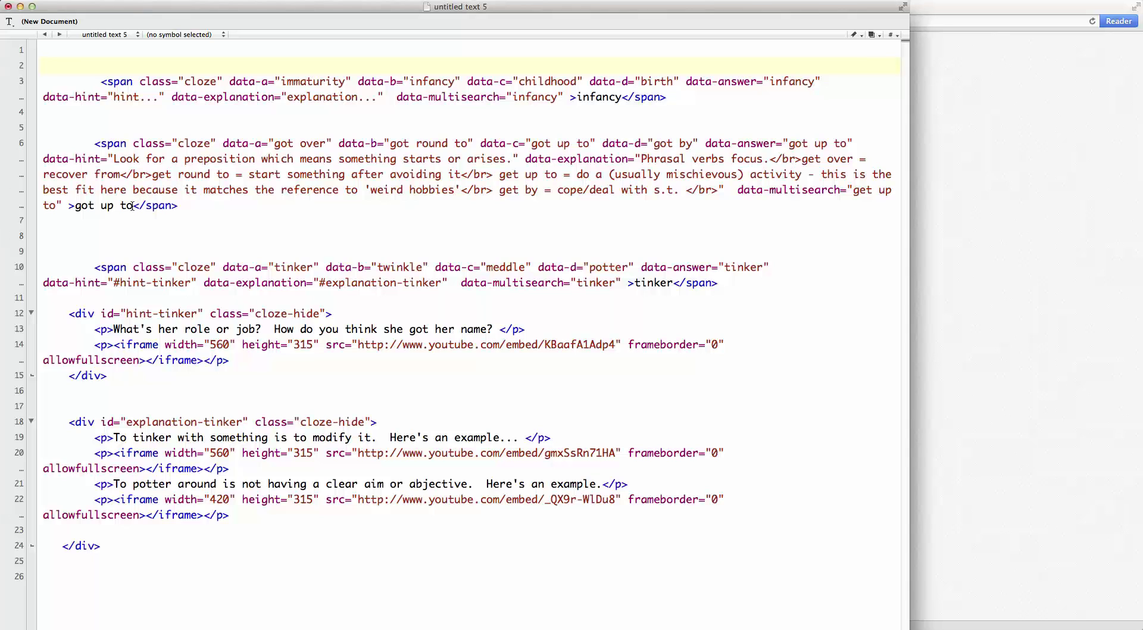
left_click_drag(134, 206, 75, 208)
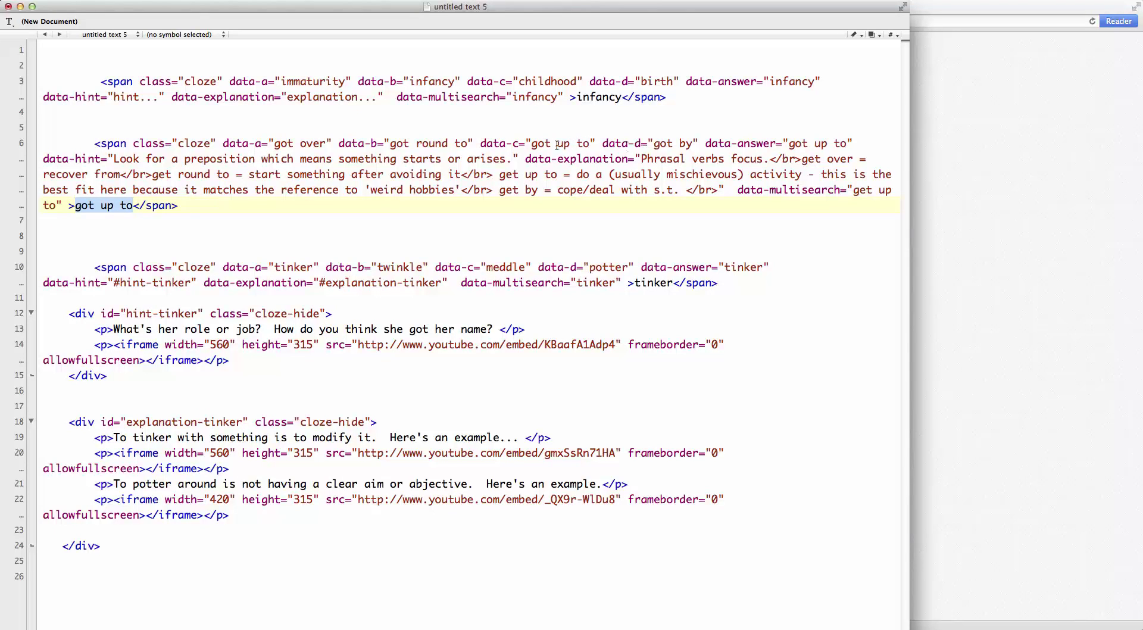
left_click_drag(531, 144, 588, 144)
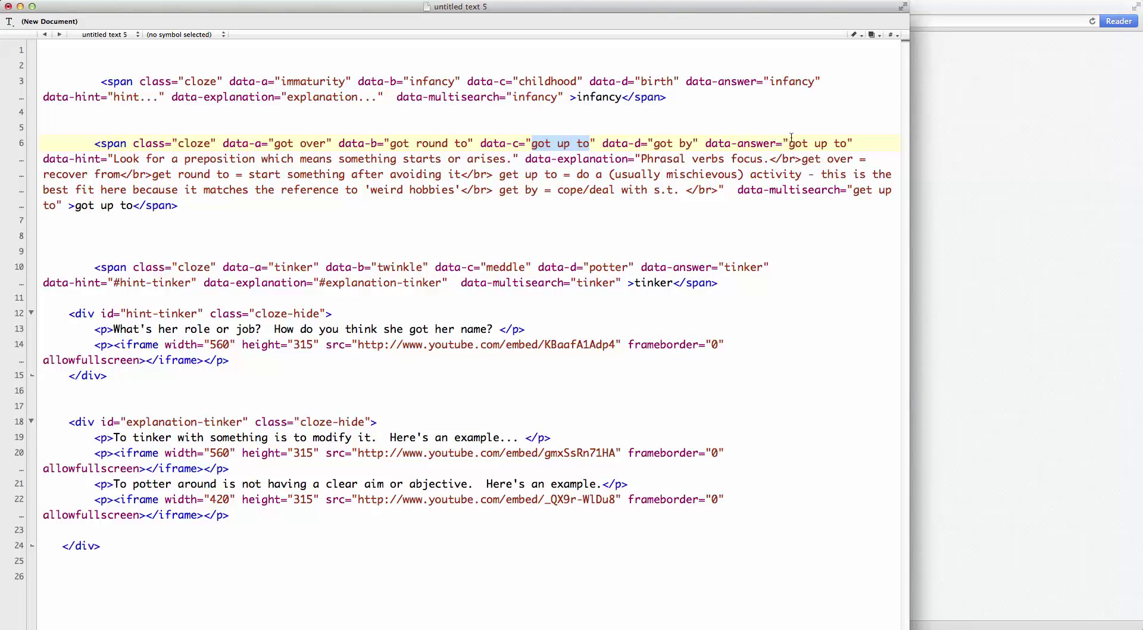
left_click_drag(790, 145, 846, 145)
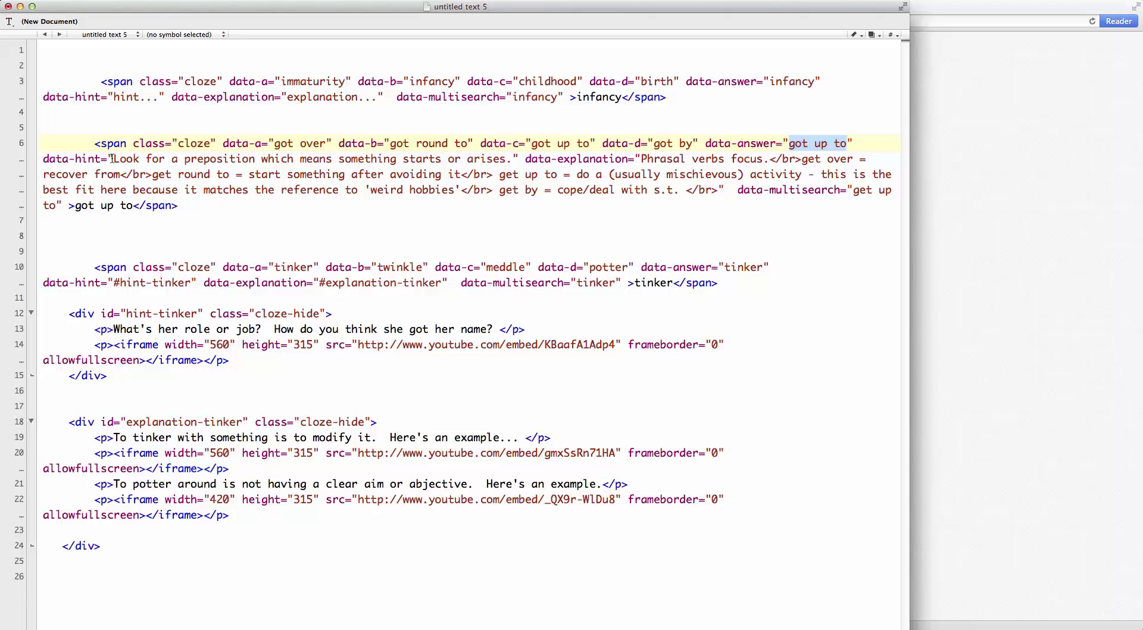
- Highlight the data-hint sentence, data-explanation text and 'get up to' multisearch value, then return to the quiz
left_click_drag(113, 159, 204, 159)
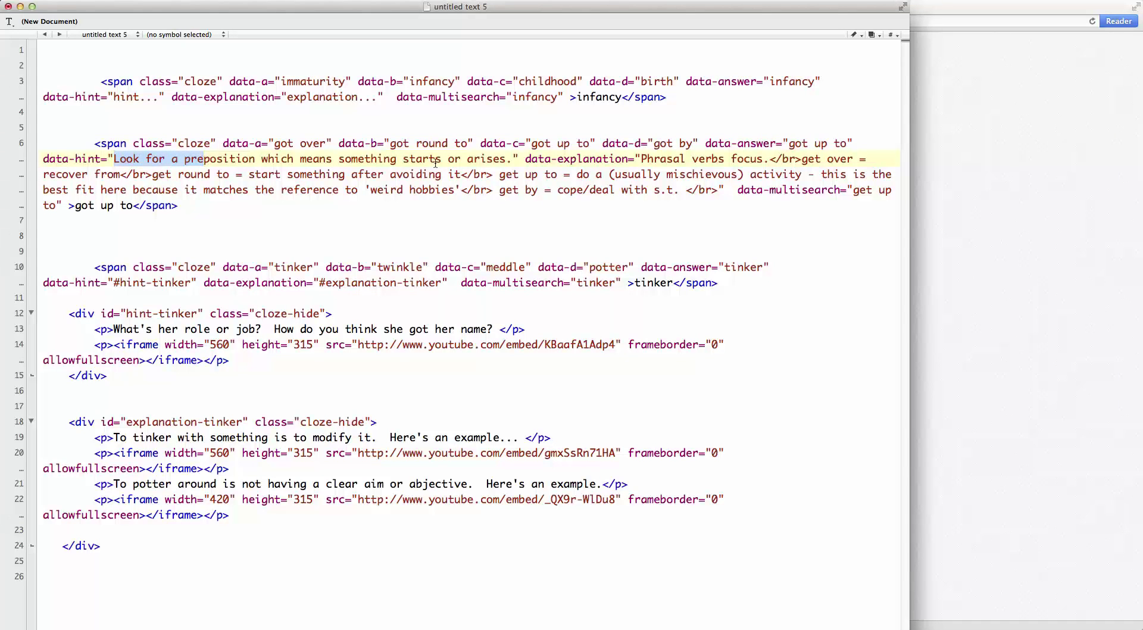
left_click(514, 158, "shift")
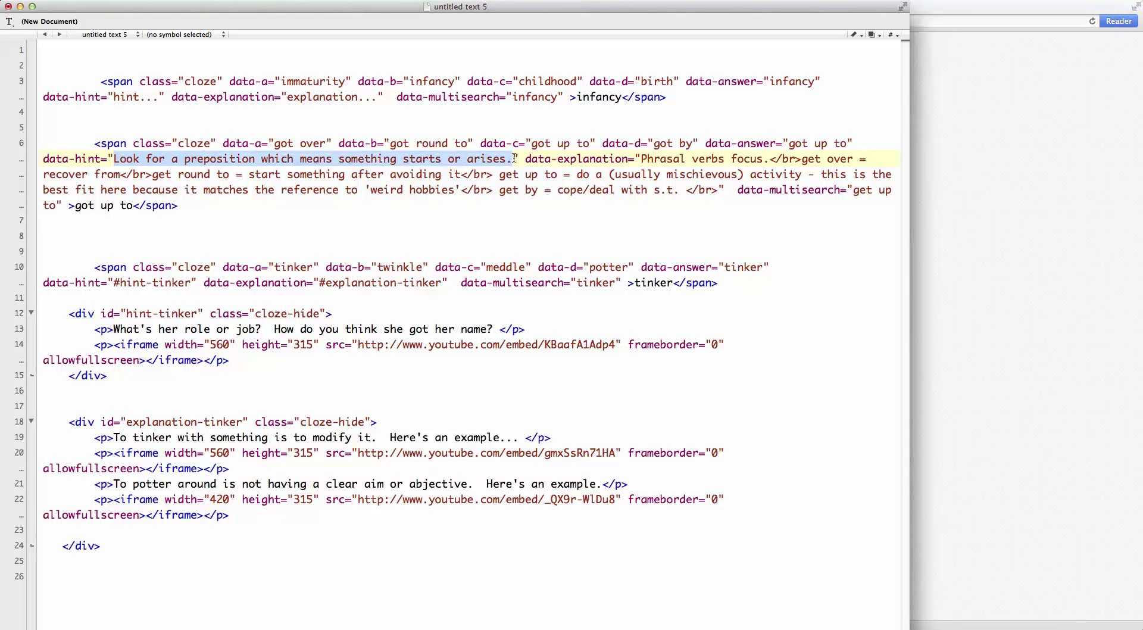
left_click(641, 157)
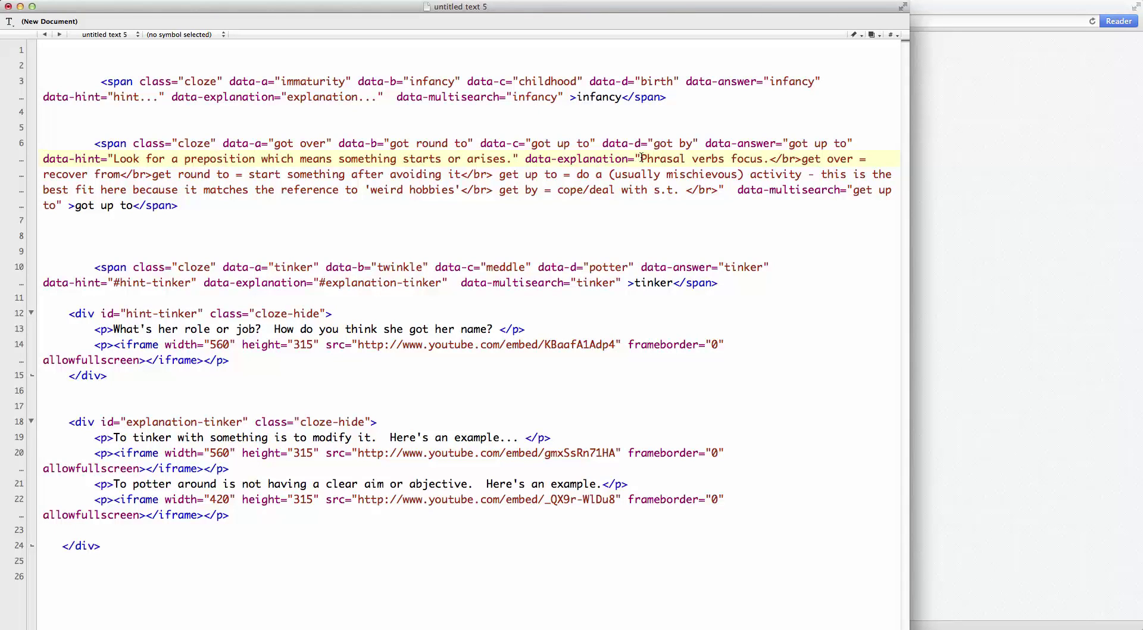
left_click(718, 190, "shift")
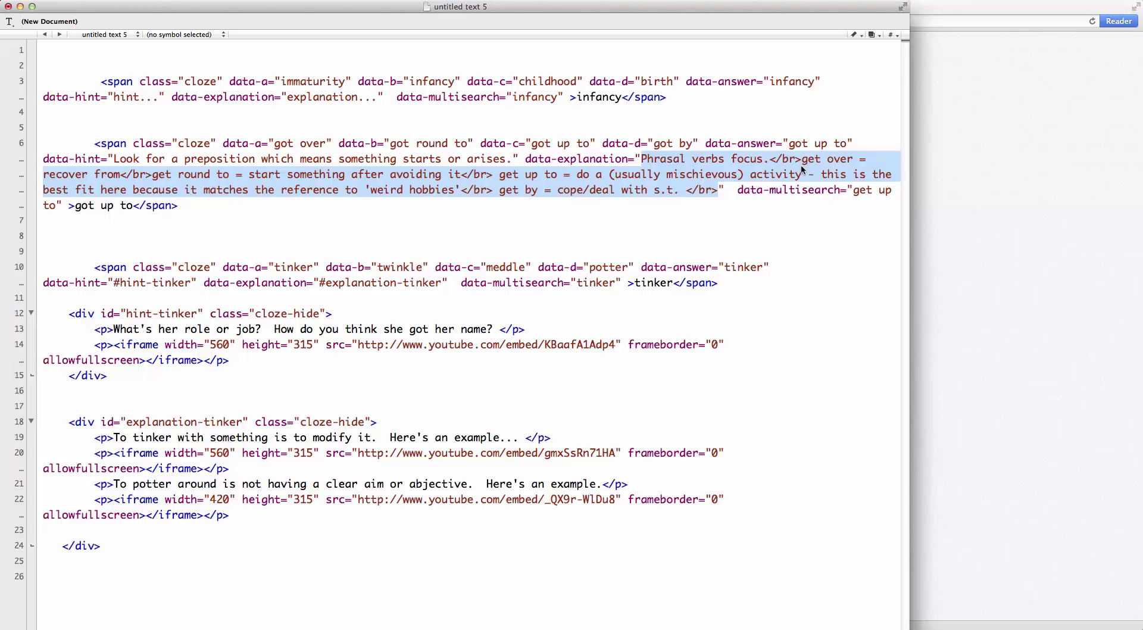
left_click(855, 190)
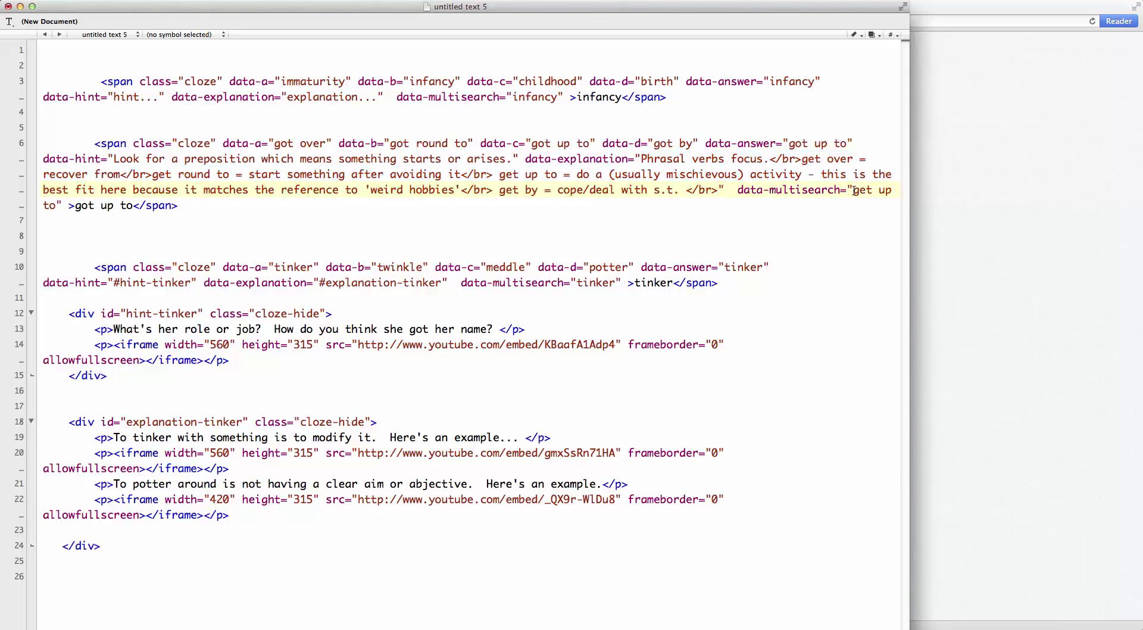
left_click(56, 205, "shift")
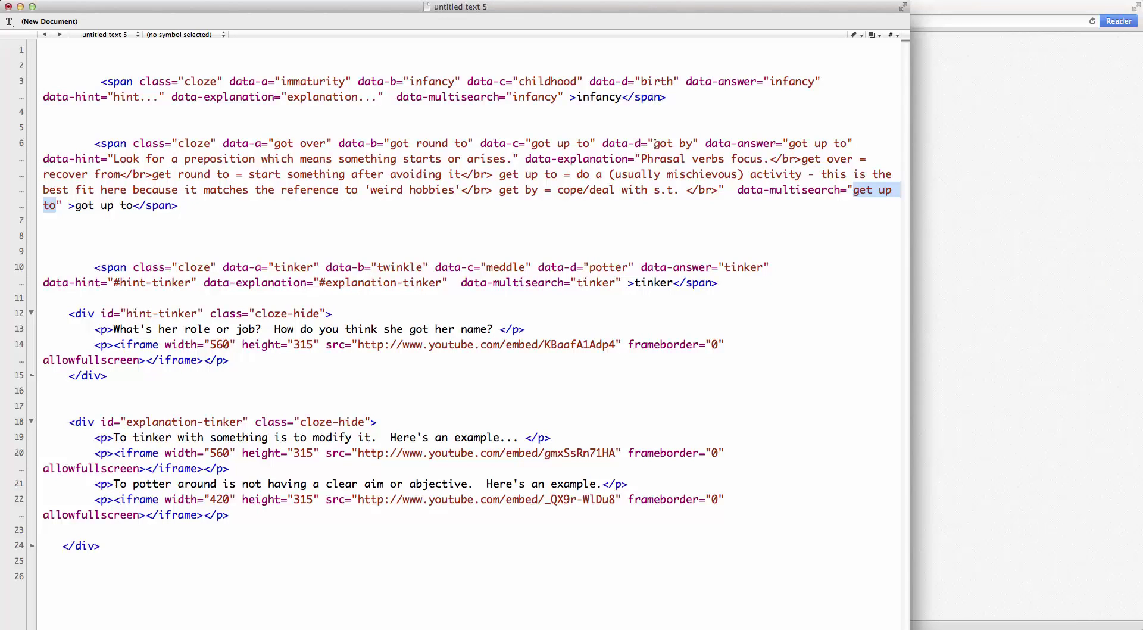
left_click_drag(532, 143, 588, 141)
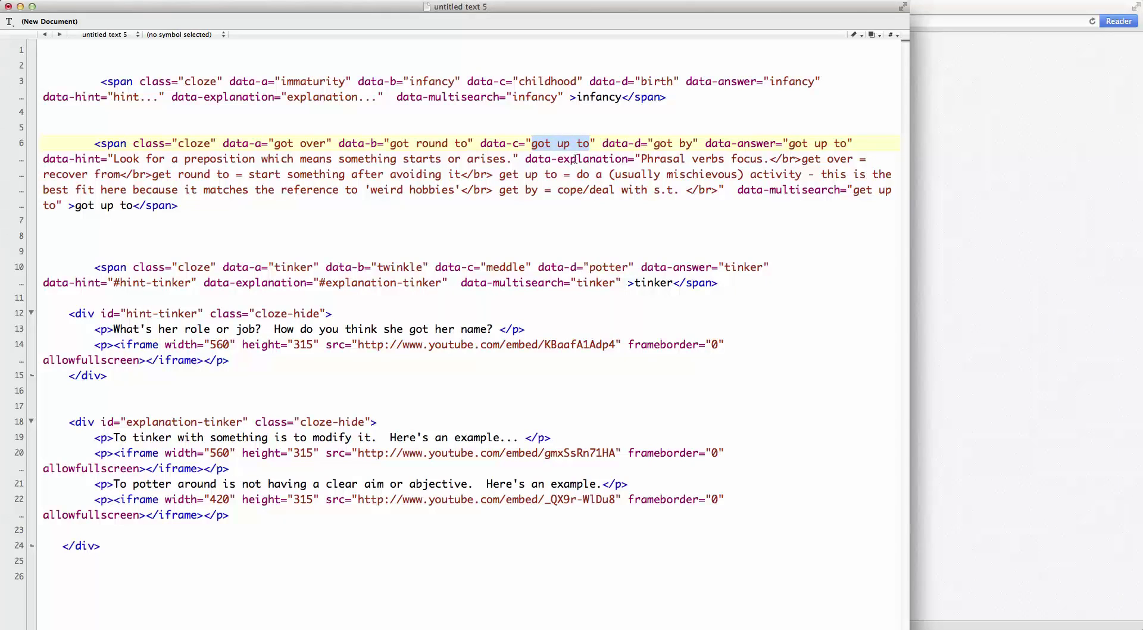
left_click(961, 195)
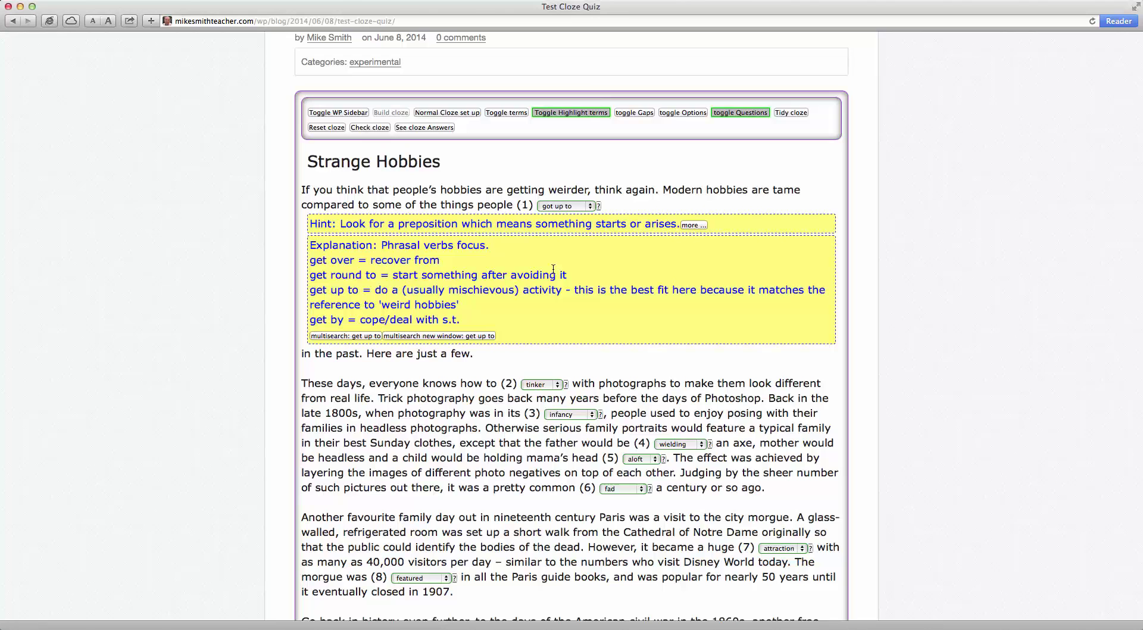
key("super+Tab")
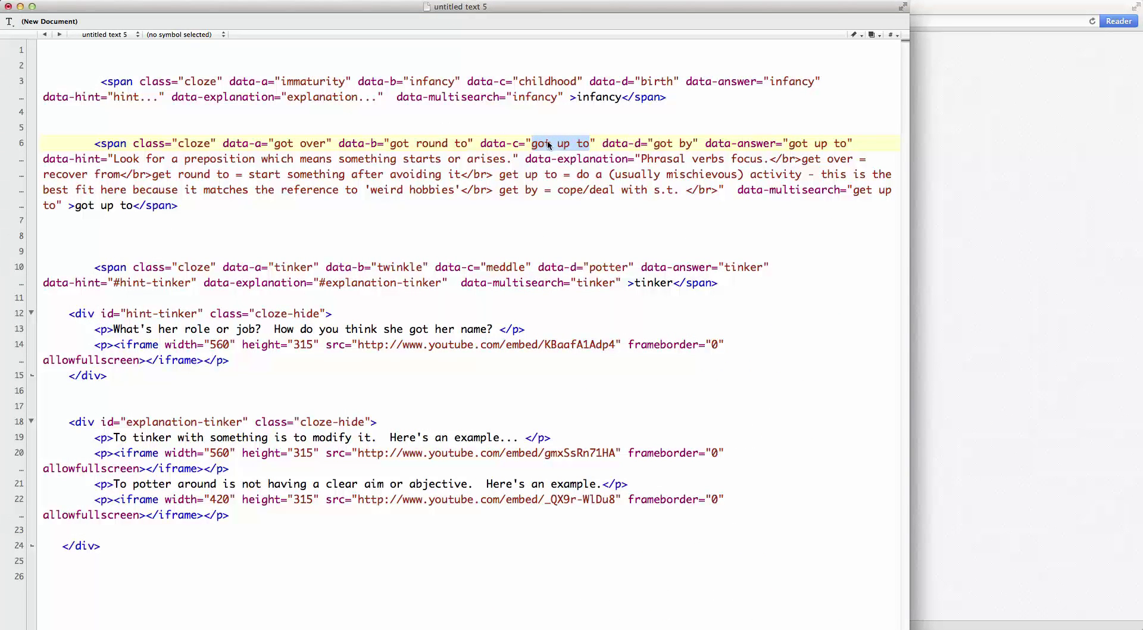
left_click(956, 254)
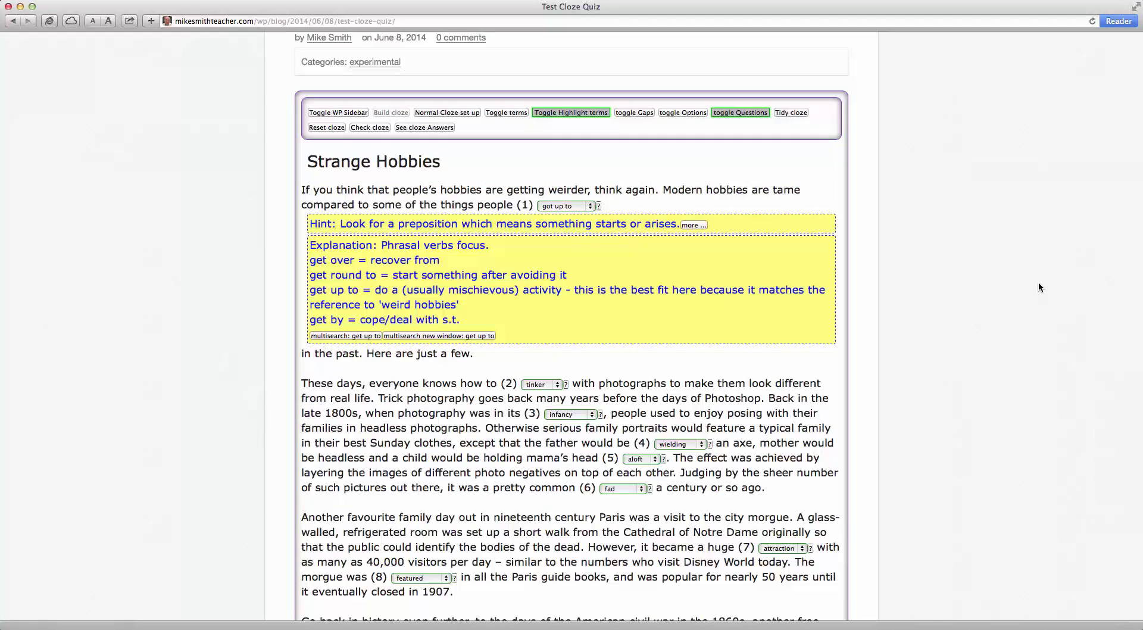
left_click(589, 206)
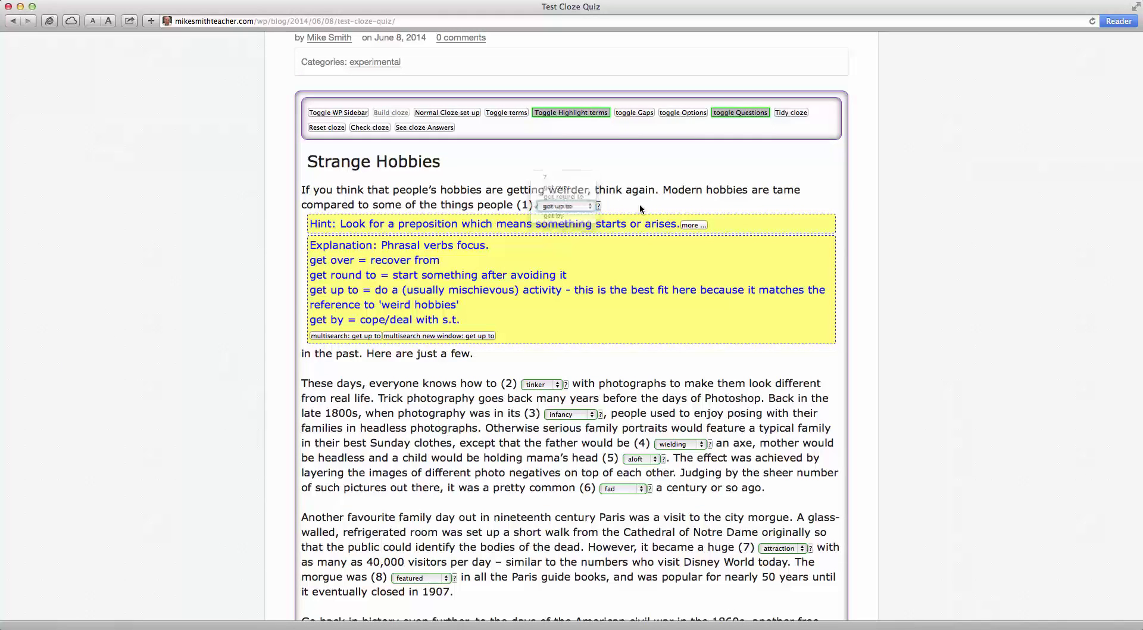
left_click(677, 113)
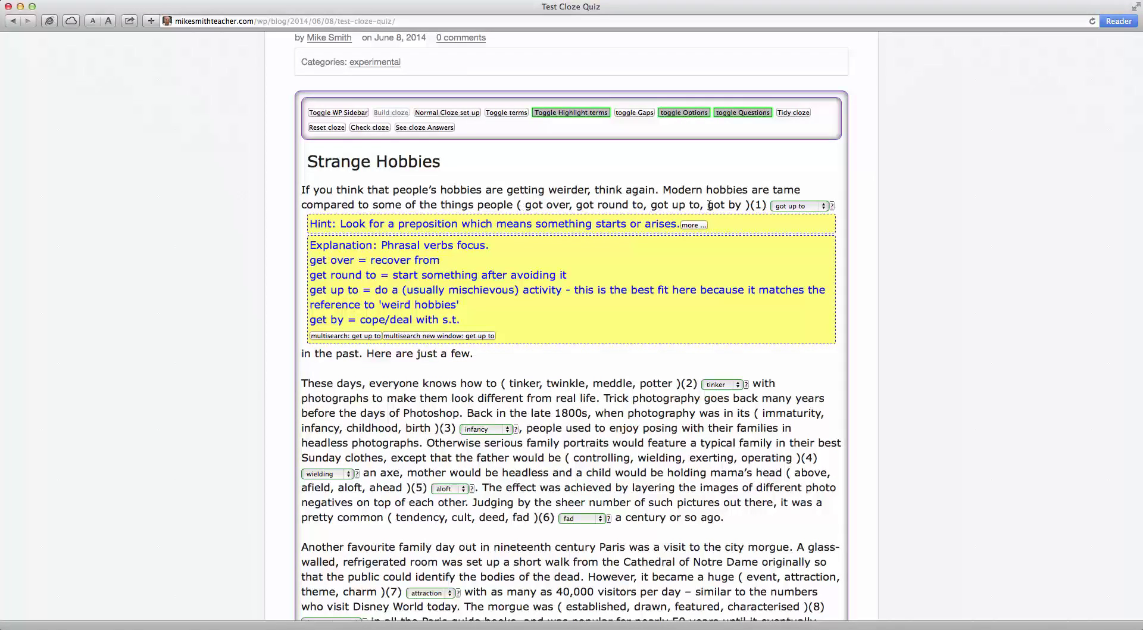
left_click(683, 112)
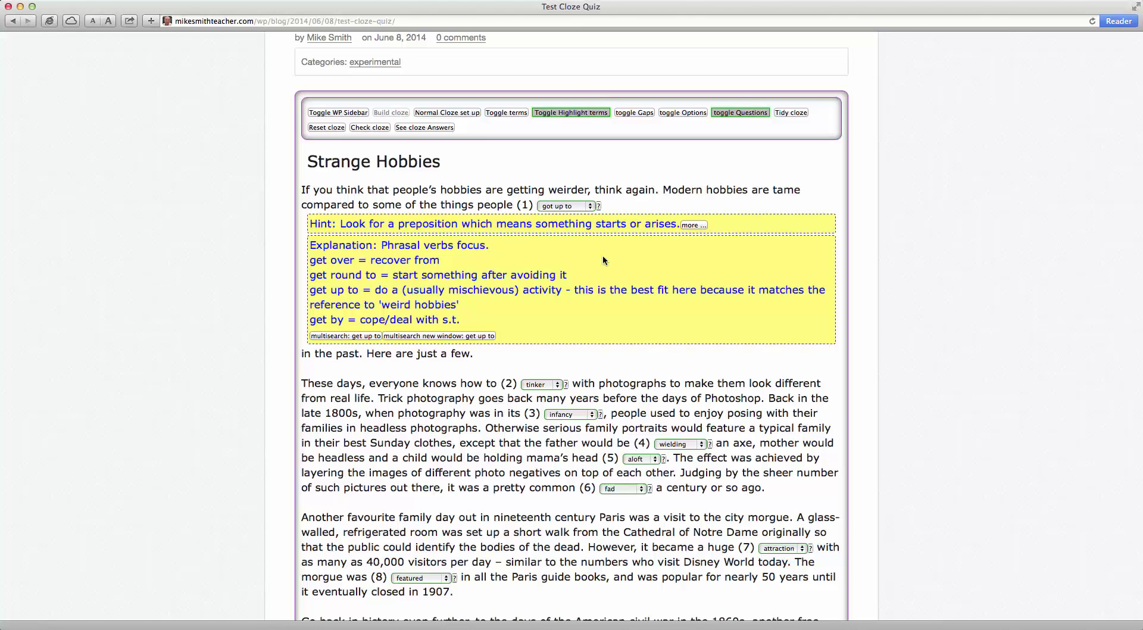
- Collapse gap (1)'s help and reveal the tinker gap's video hint and 'more ...' explanation
left_click(598, 206)
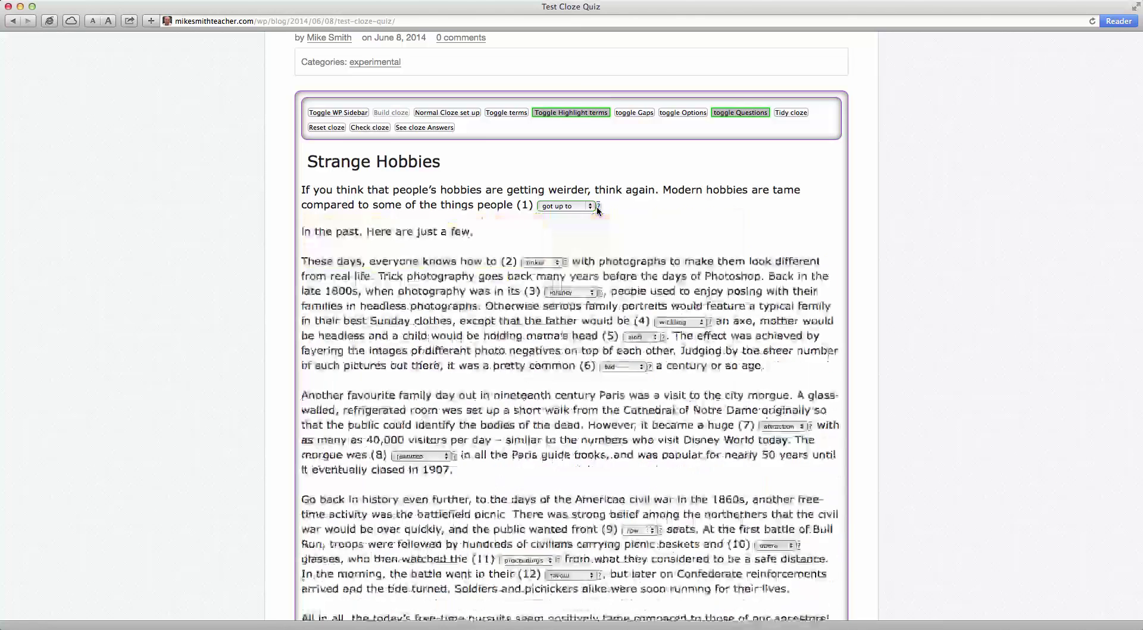
left_click(565, 236)
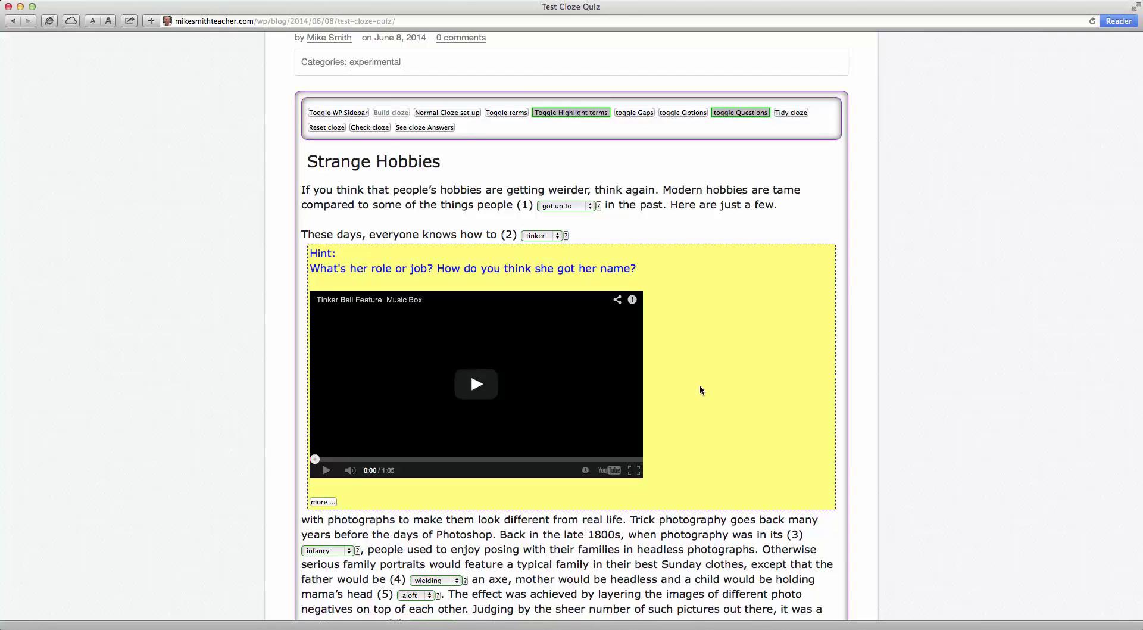
left_click(324, 502)
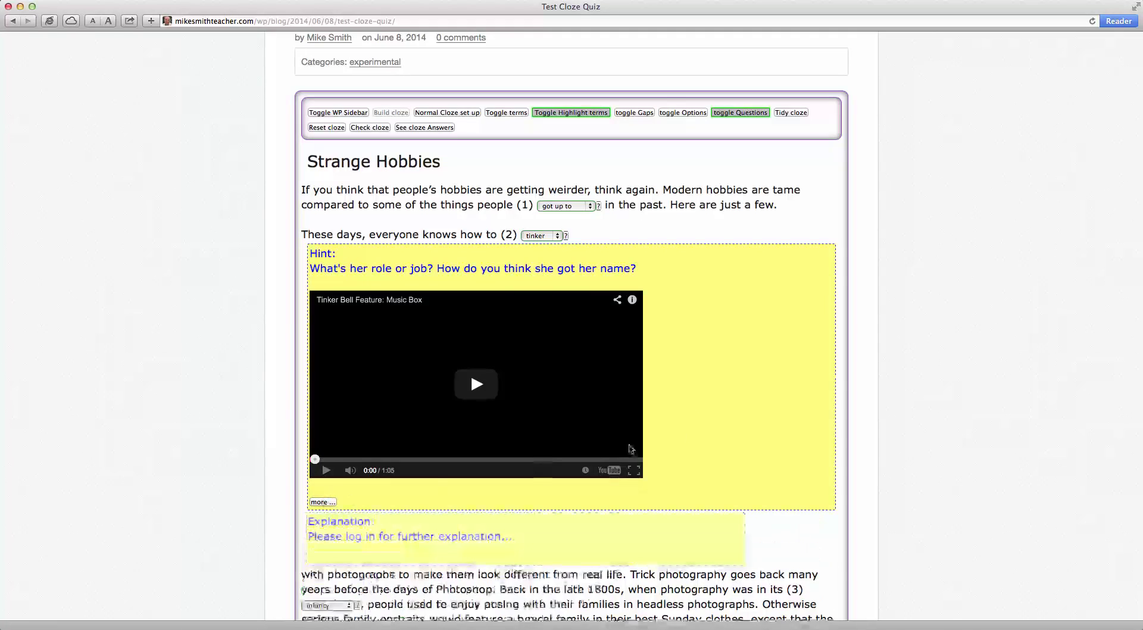
scroll(732, 416, "down", 2)
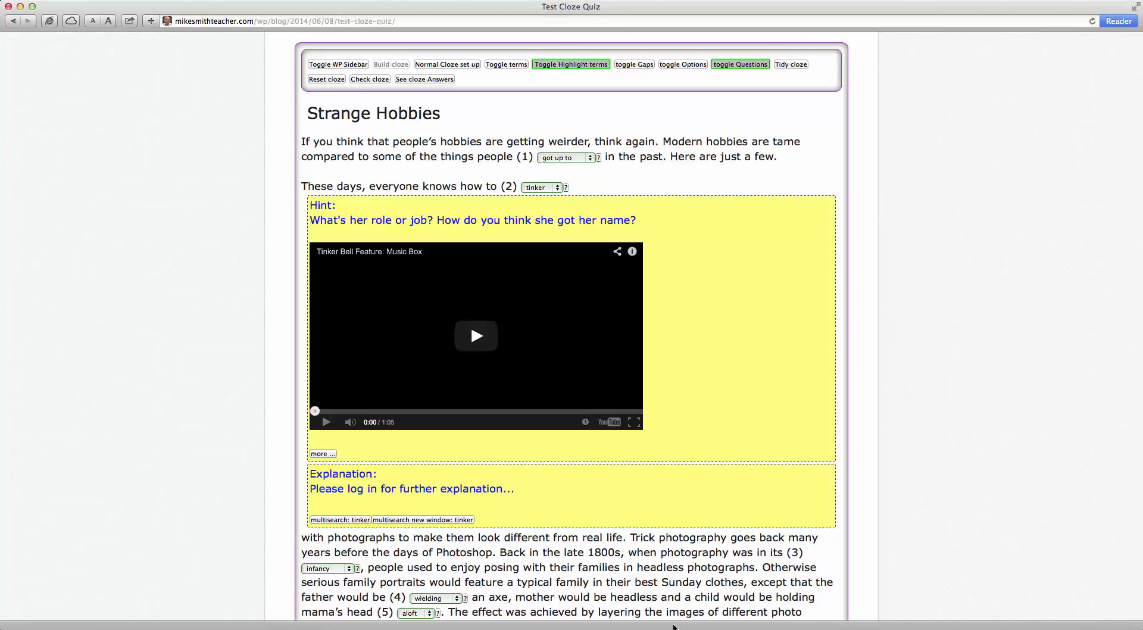
key("super+Tab")
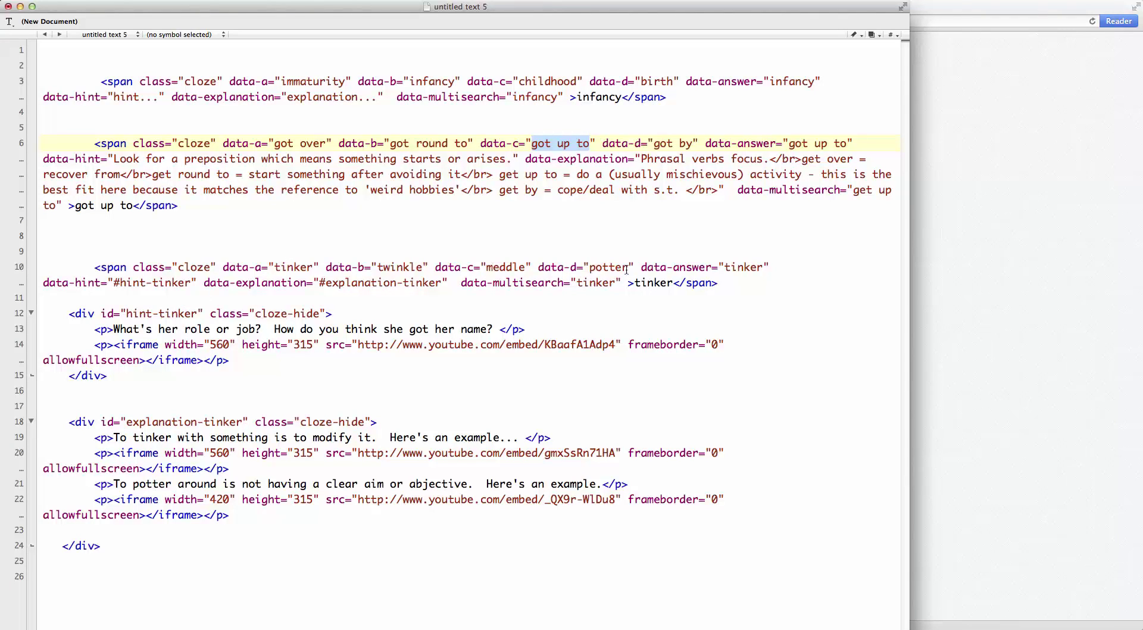
- Highlight the tinker display word, its data-answer value, and the #hint-tinker reference on line 10
double_click(653, 284)
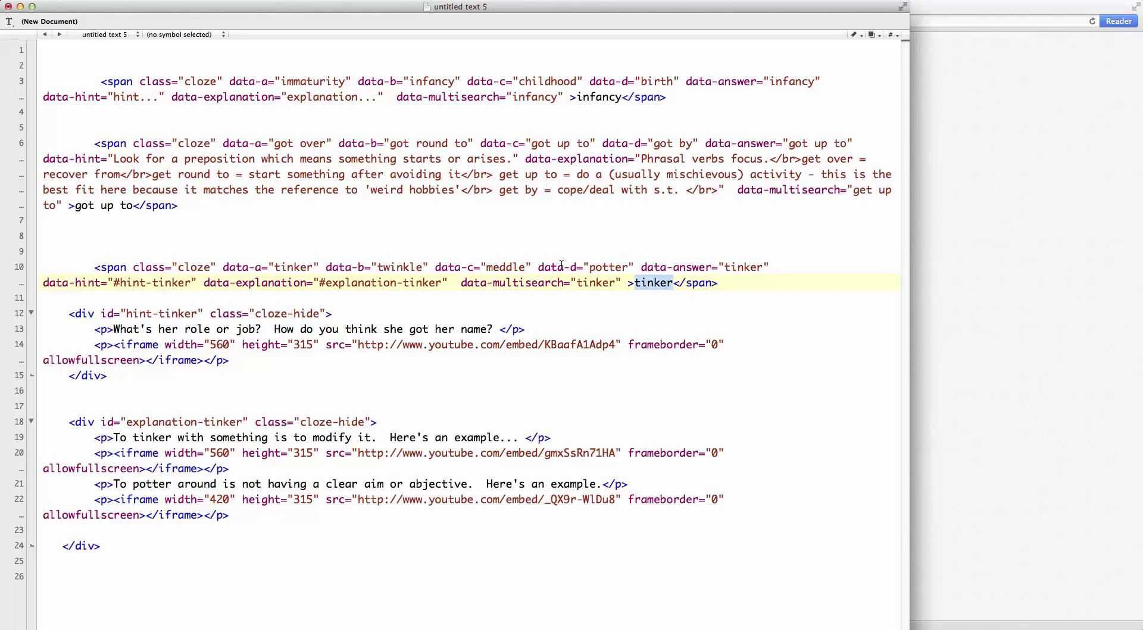
double_click(737, 268)
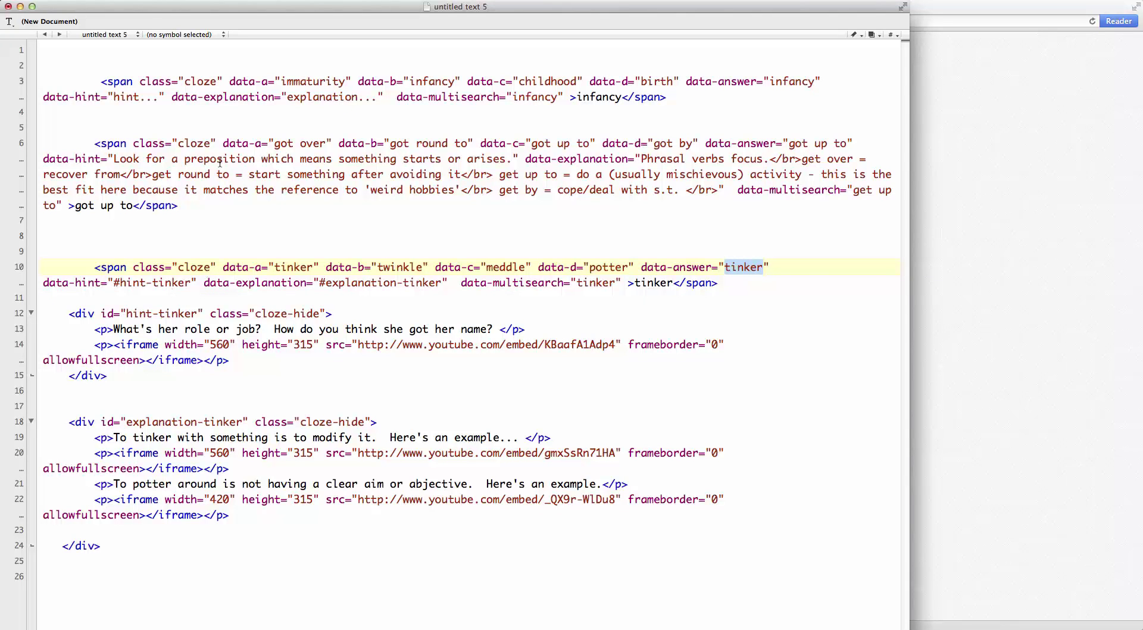
left_click_drag(112, 158, 312, 160)
left_click(138, 287)
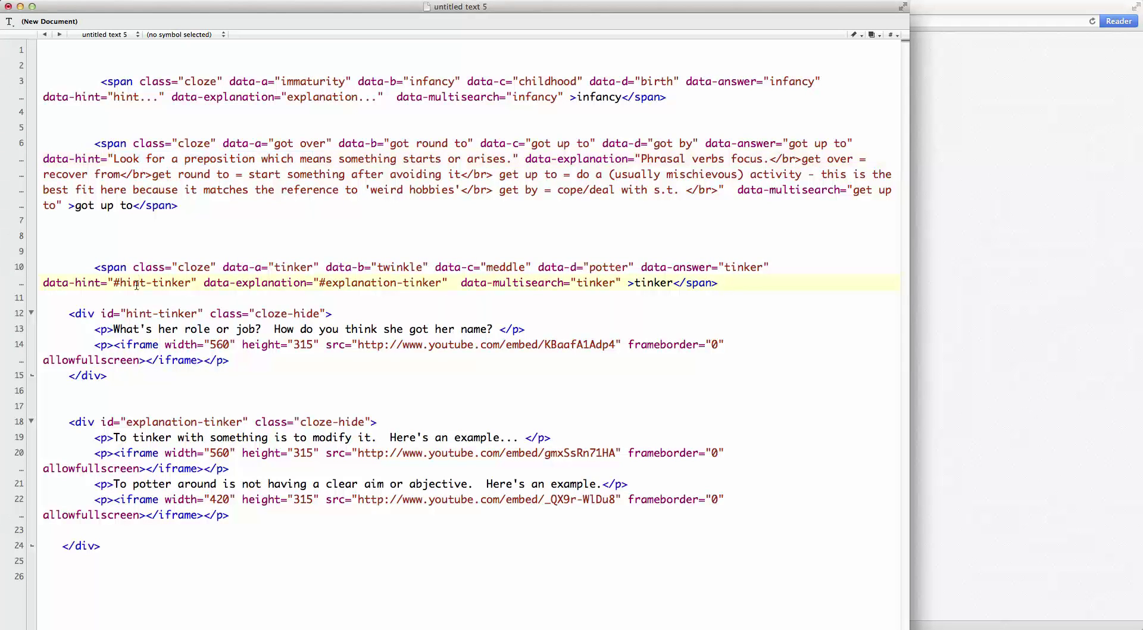
left_click_drag(114, 283, 194, 283)
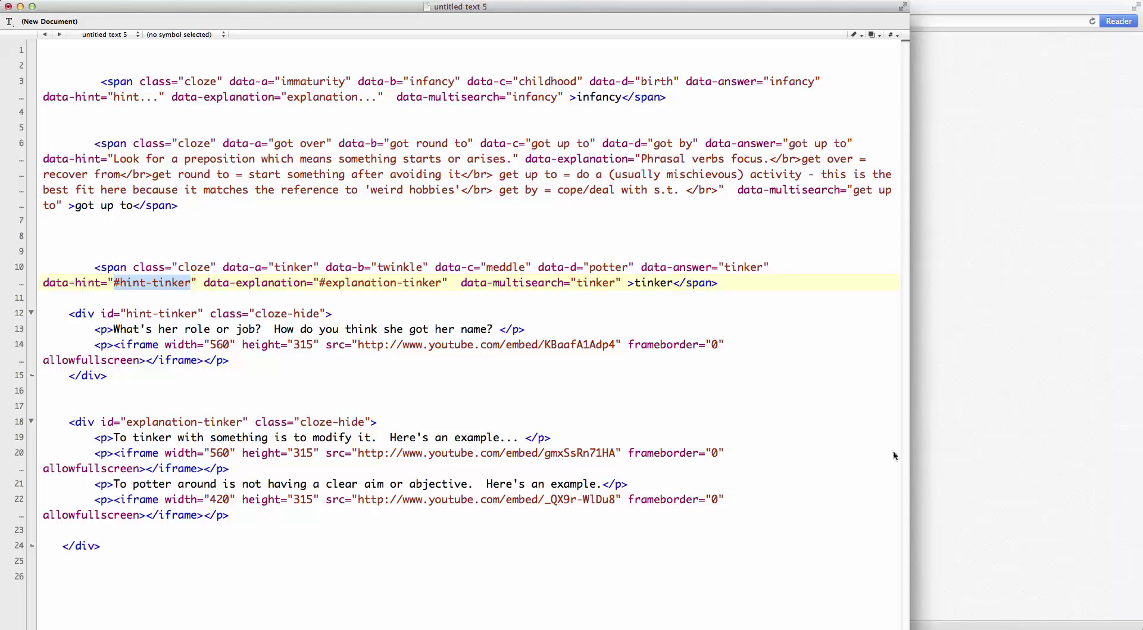
- Bring the Test Cloze Quiz page forward and close the tinker gap's hint panel
left_click(958, 480)
scroll(921, 332, "up", 3)
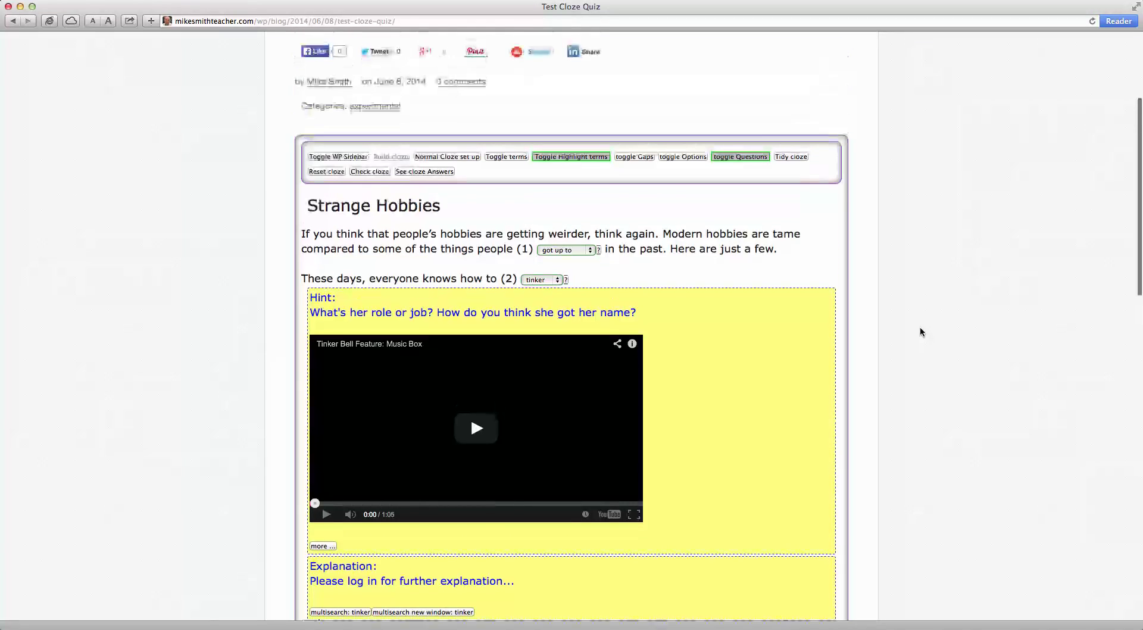
scroll(922, 332, "down", 2)
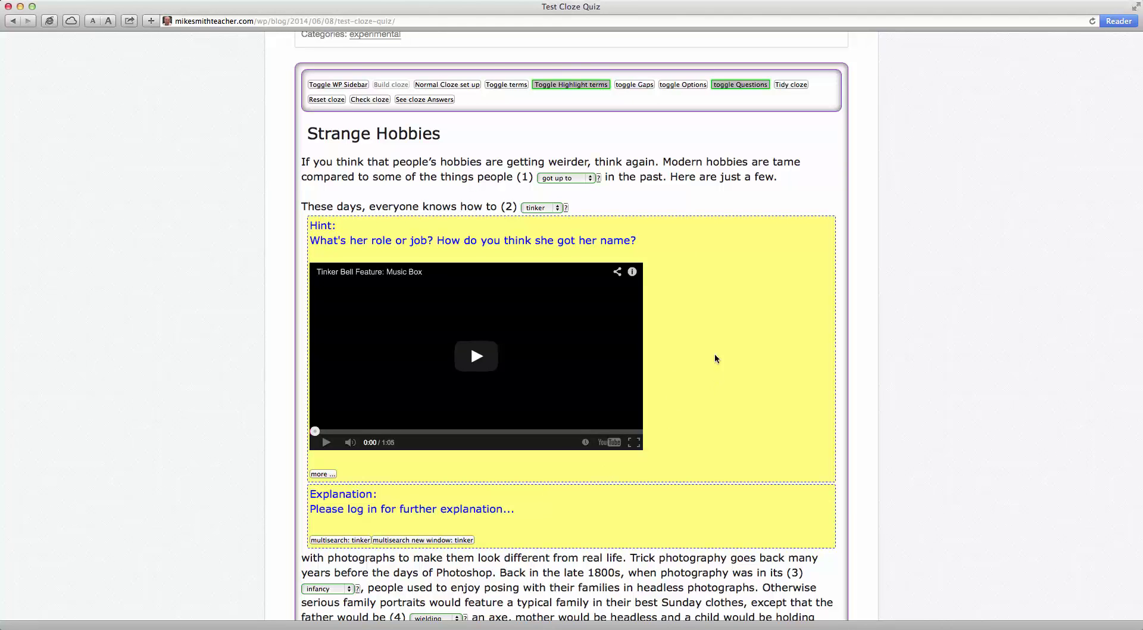
left_click(565, 209)
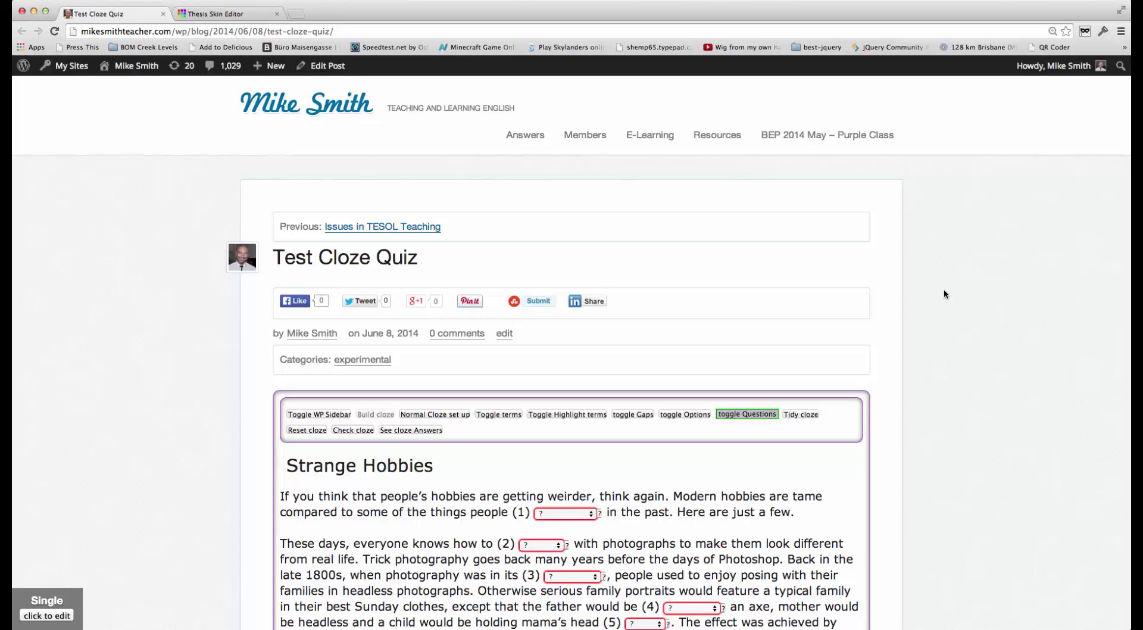
- Toggle the WP sidebar on so it appears beside the narrowed quiz text
left_click(315, 415)
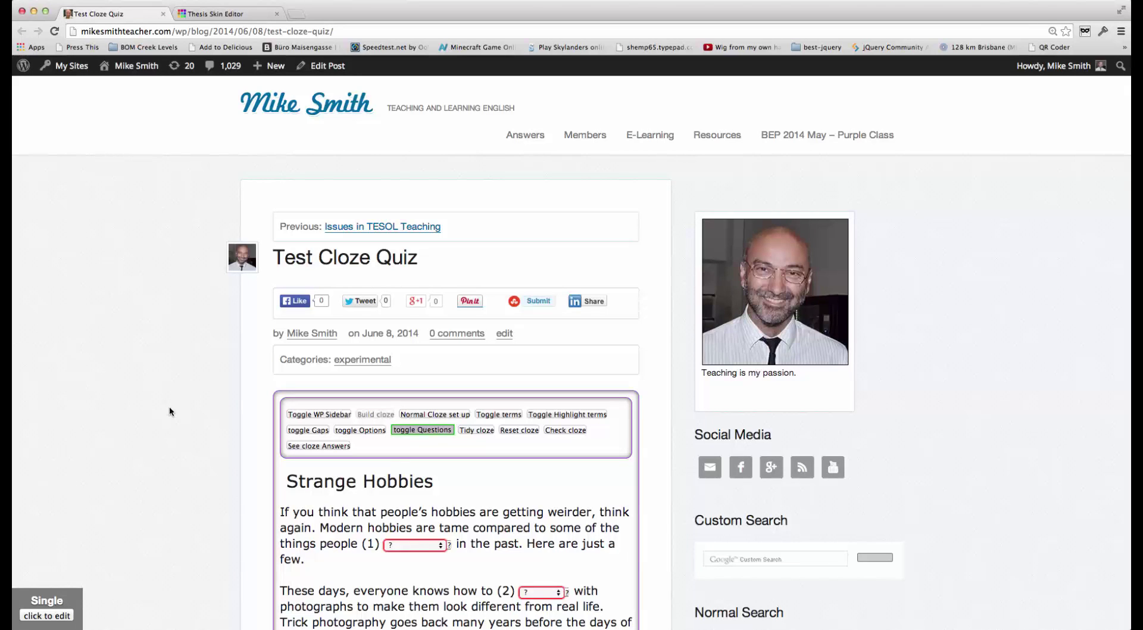
- Review the cloze() footer script in the Single template's JavaScript settings, then close them with OK
left_click(223, 13)
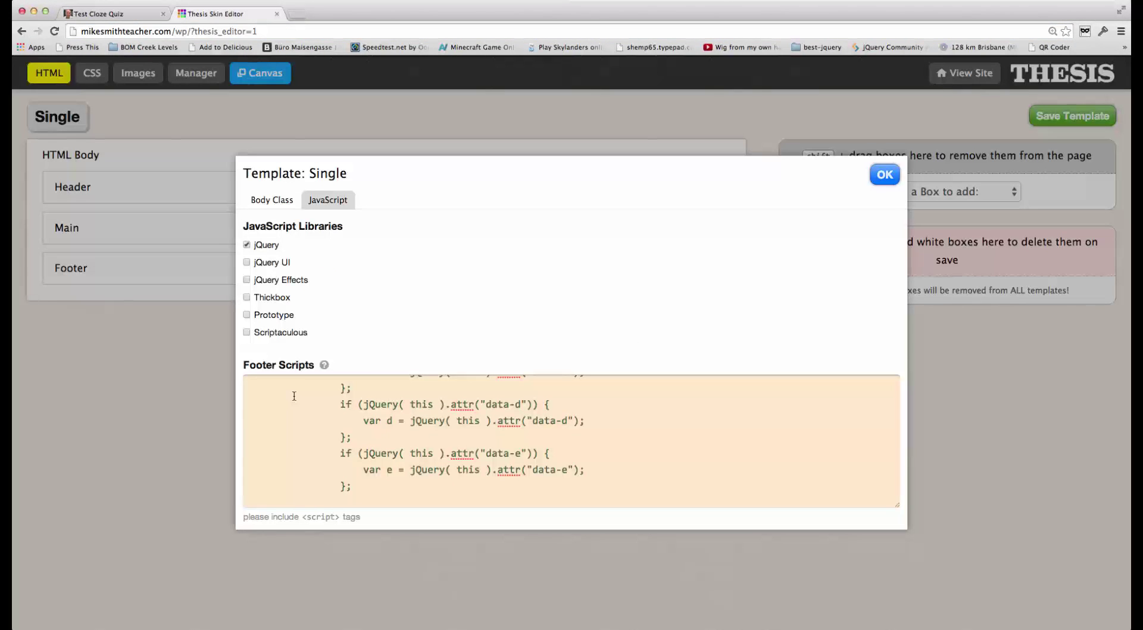
scroll(406, 409, "up", 15)
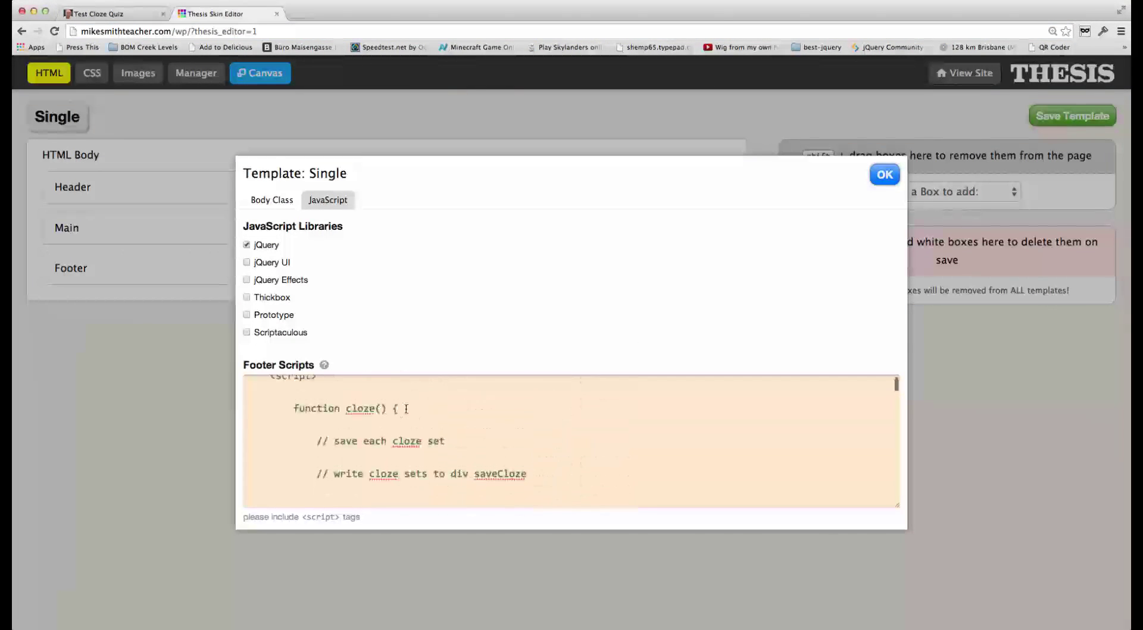
scroll(406, 408, "down", 10)
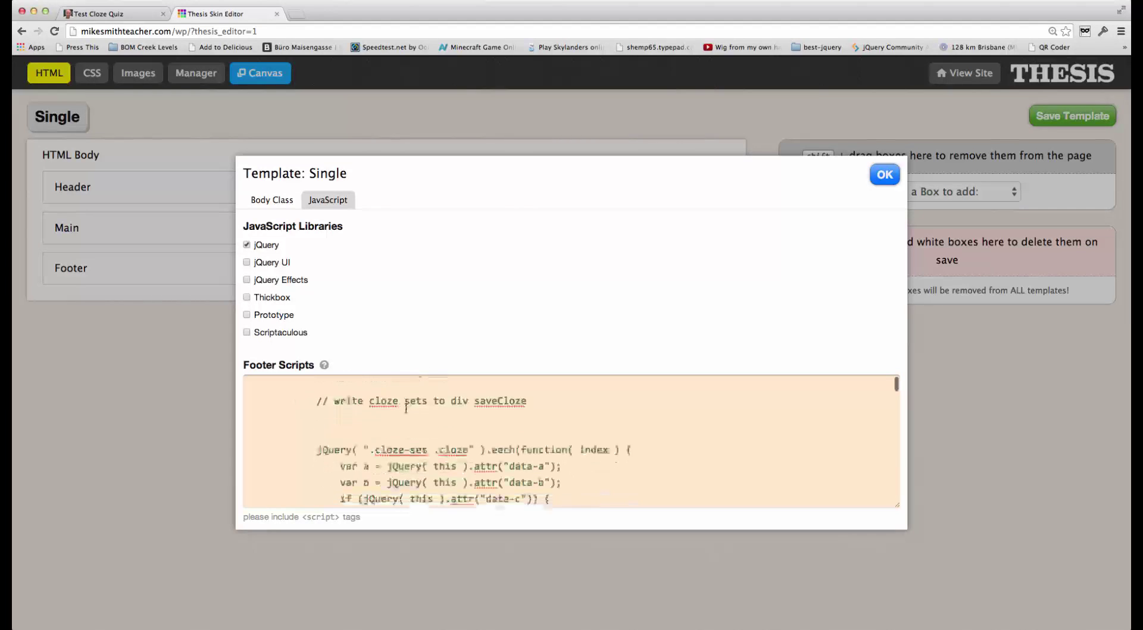
scroll(406, 408, "down", 10)
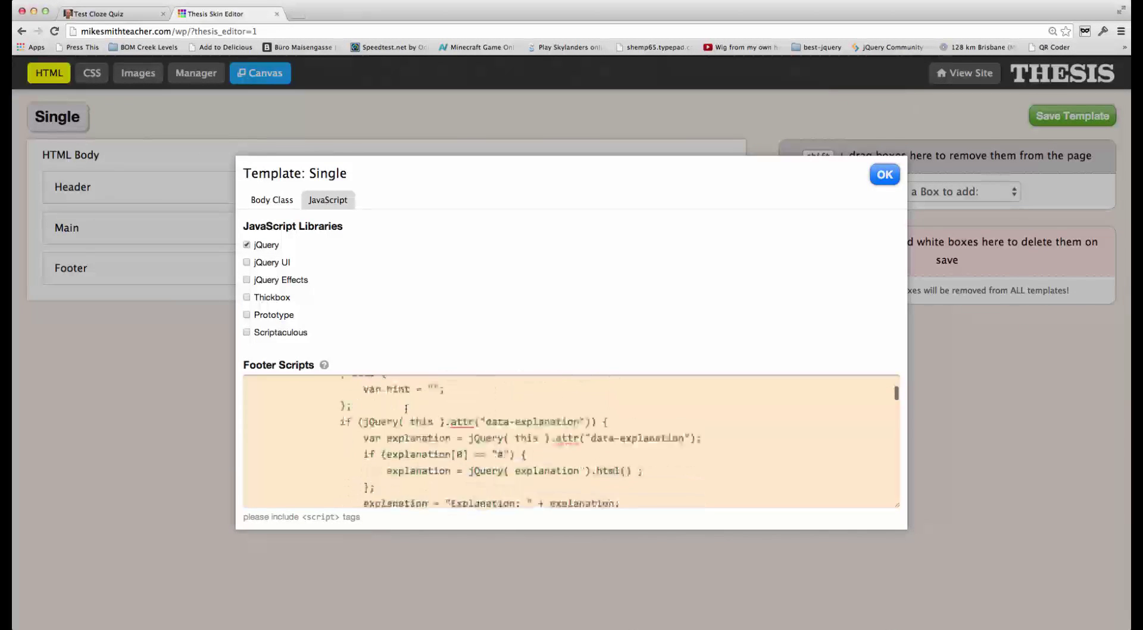
scroll(406, 409, "down", 5)
scroll(406, 408, "up", 20)
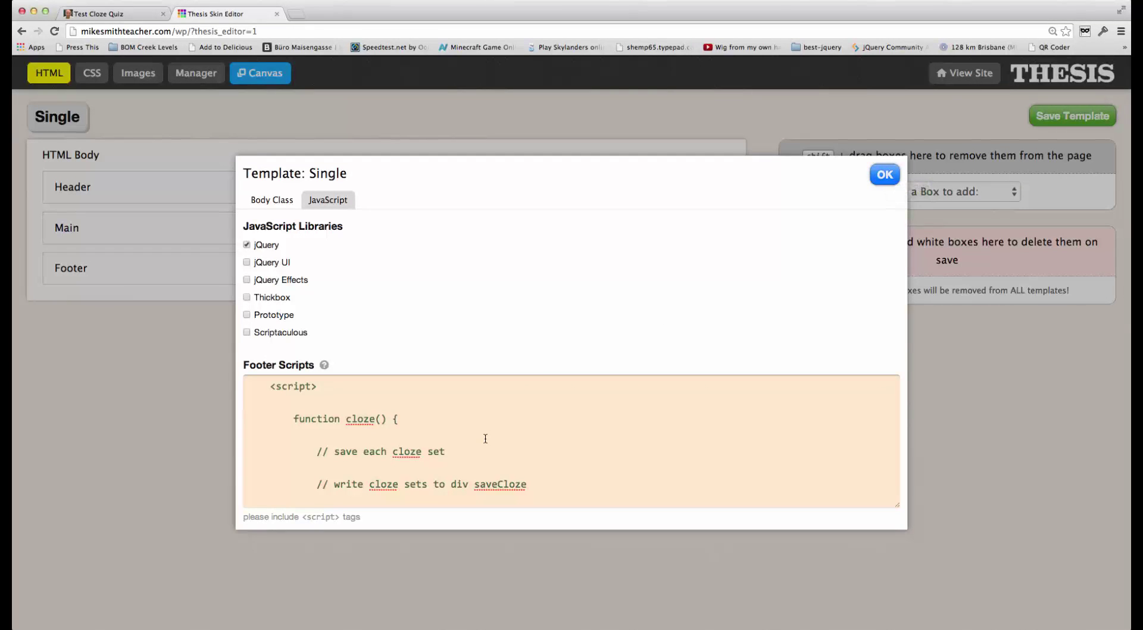
scroll(486, 439, "down", 2)
scroll(486, 439, "up", 2)
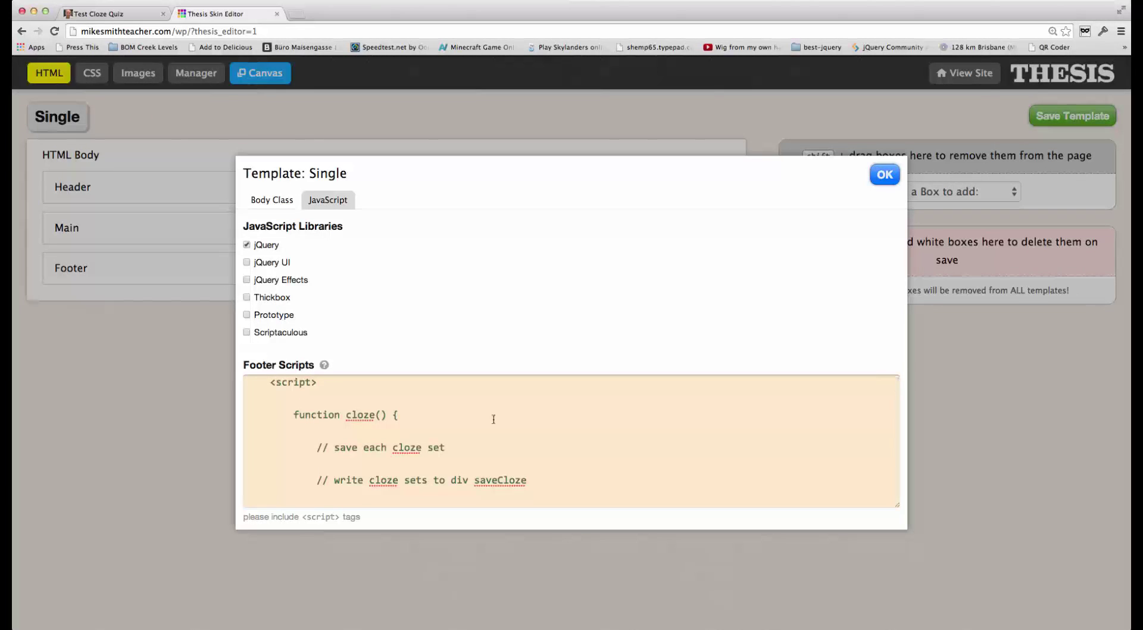
left_click(883, 177)
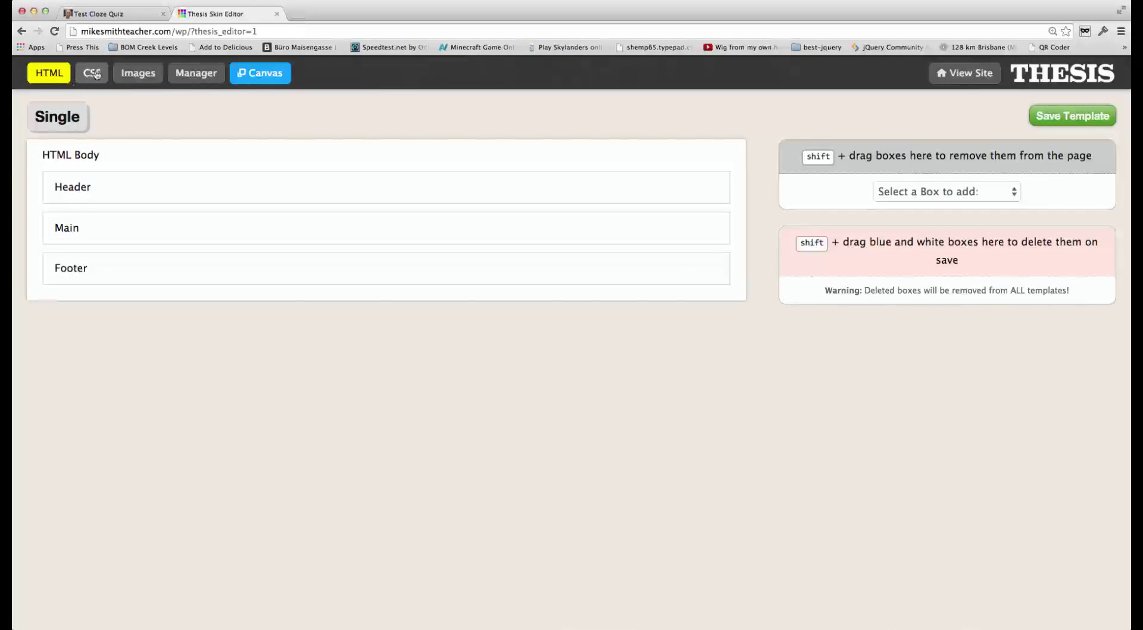
- Scroll the Skin CSS down to the /* Cloze Styles*/ rules near line 1013
left_click(92, 73)
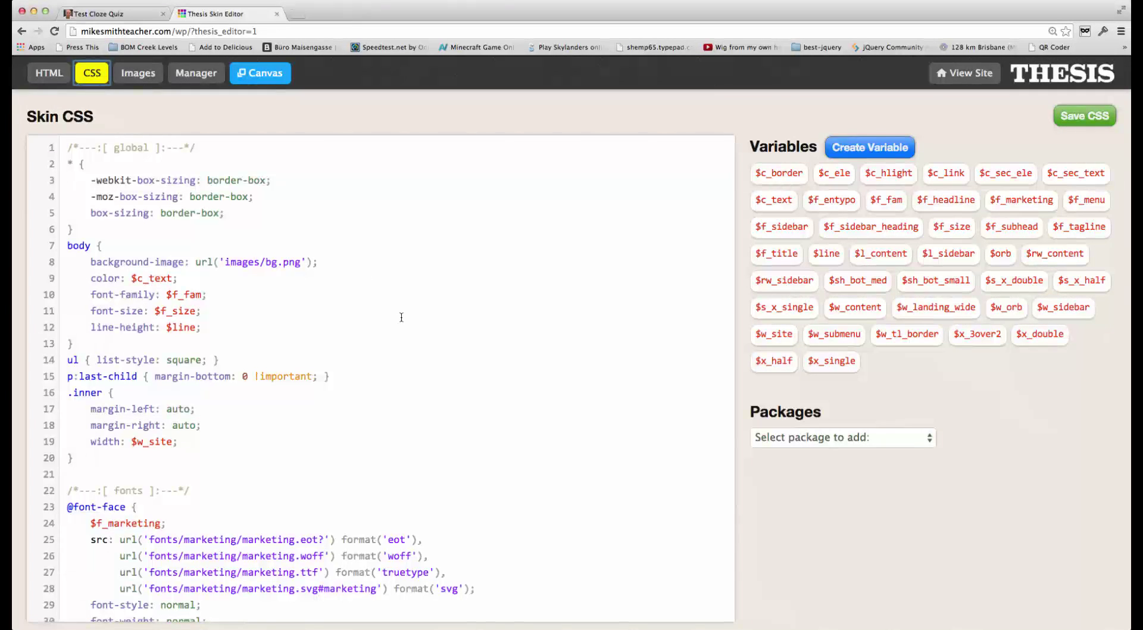
scroll(401, 317, "down", 5)
scroll(402, 317, "down", 20)
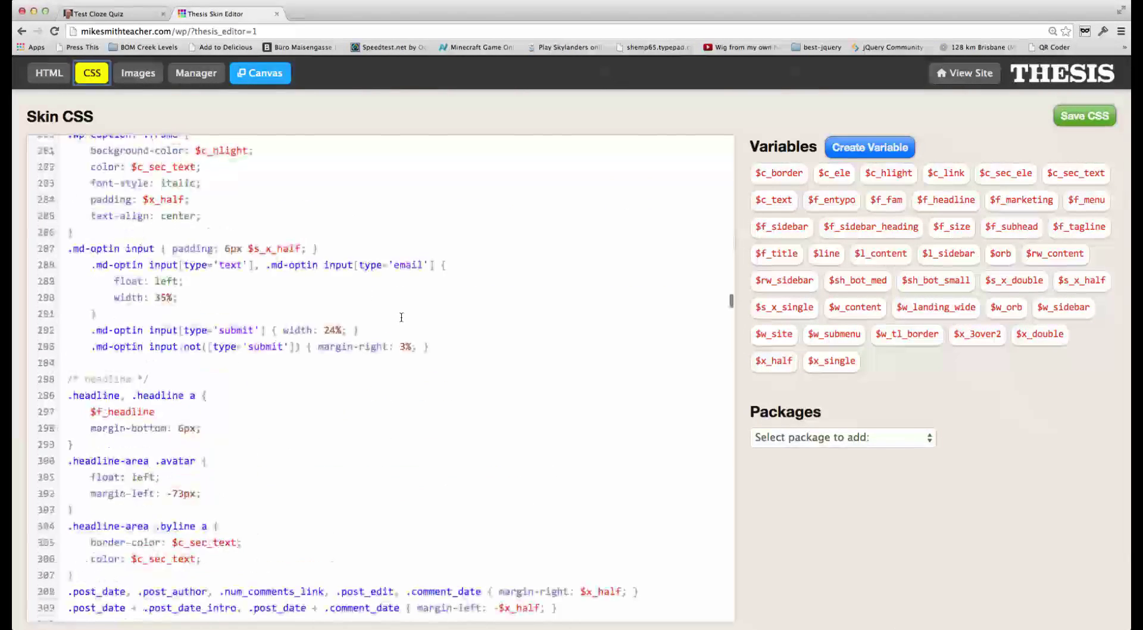
scroll(402, 317, "down", 15)
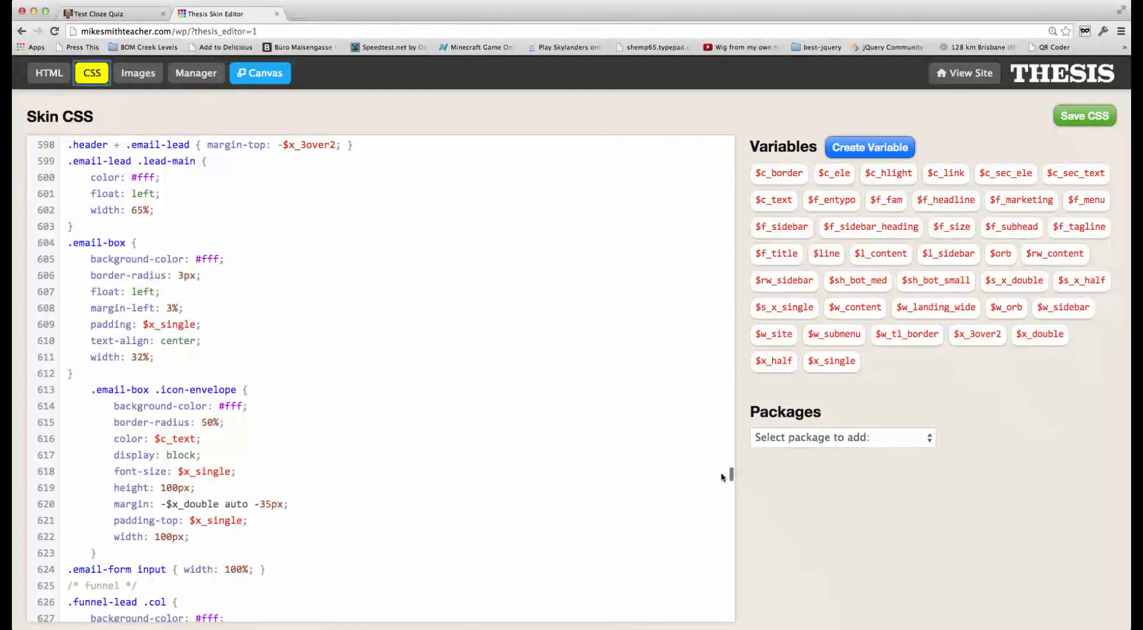
scroll(633, 467, "down", 20)
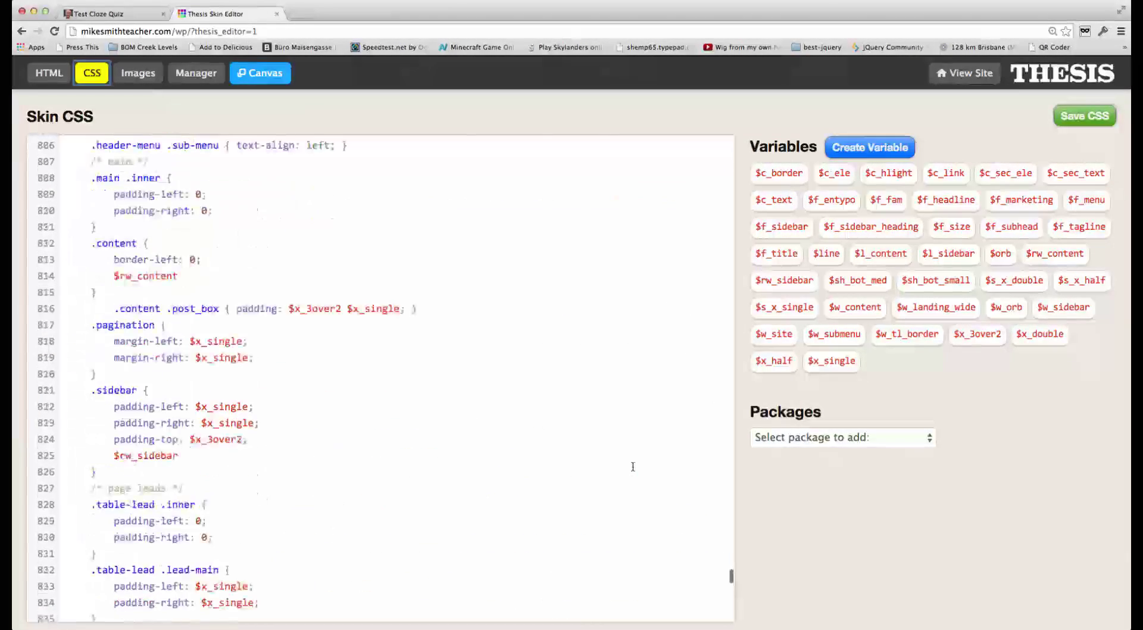
scroll(633, 467, "down", 8)
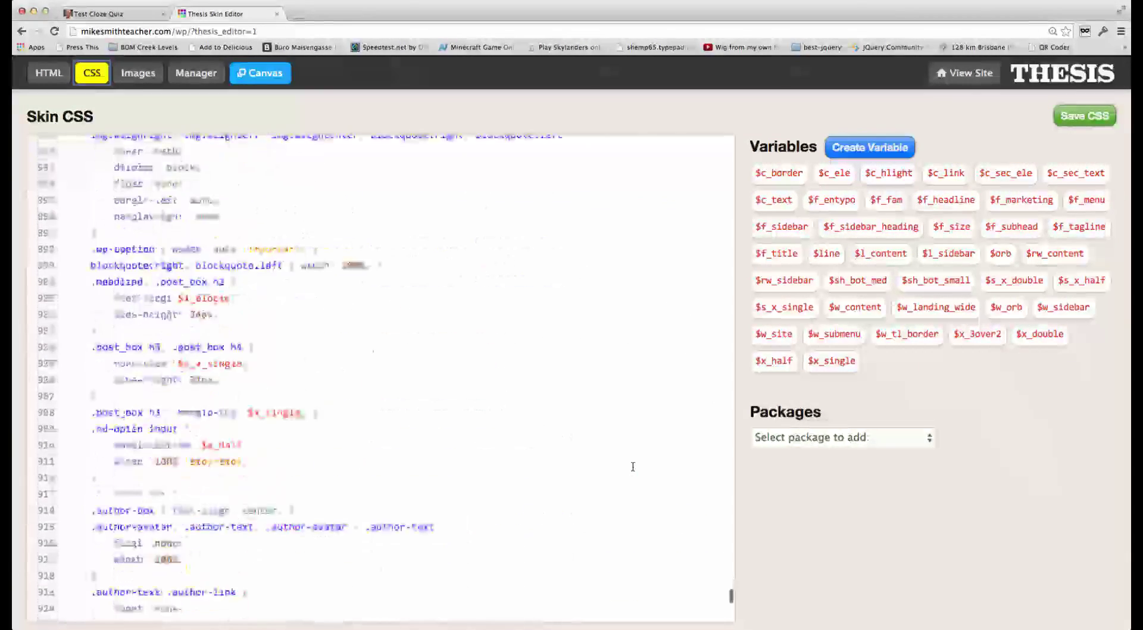
scroll(633, 467, "down", 10)
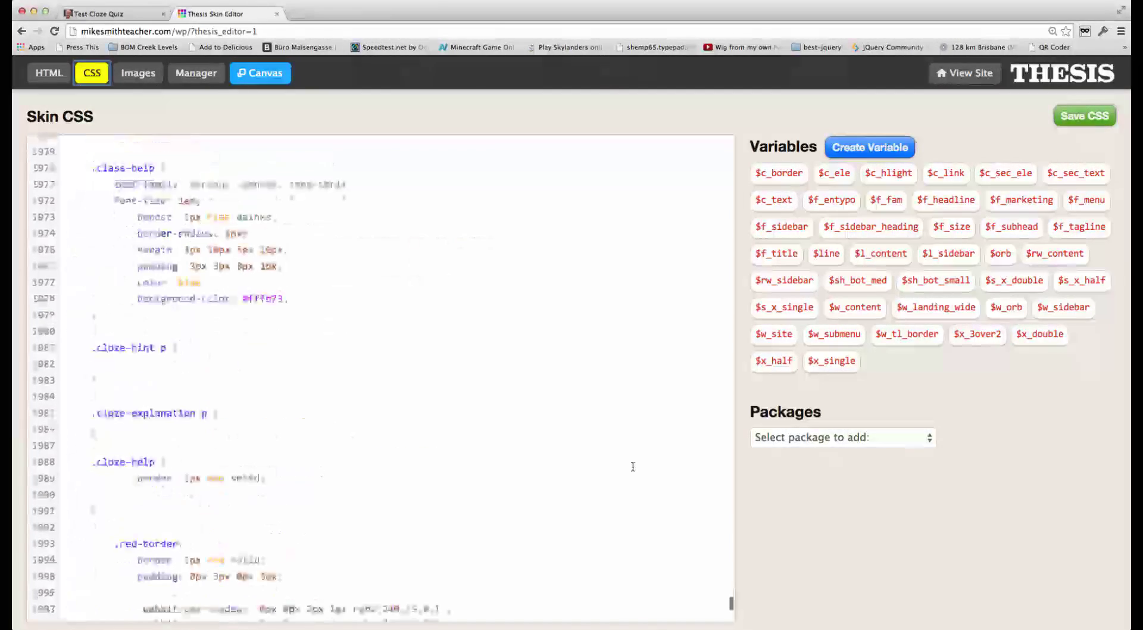
scroll(633, 467, "up", 3)
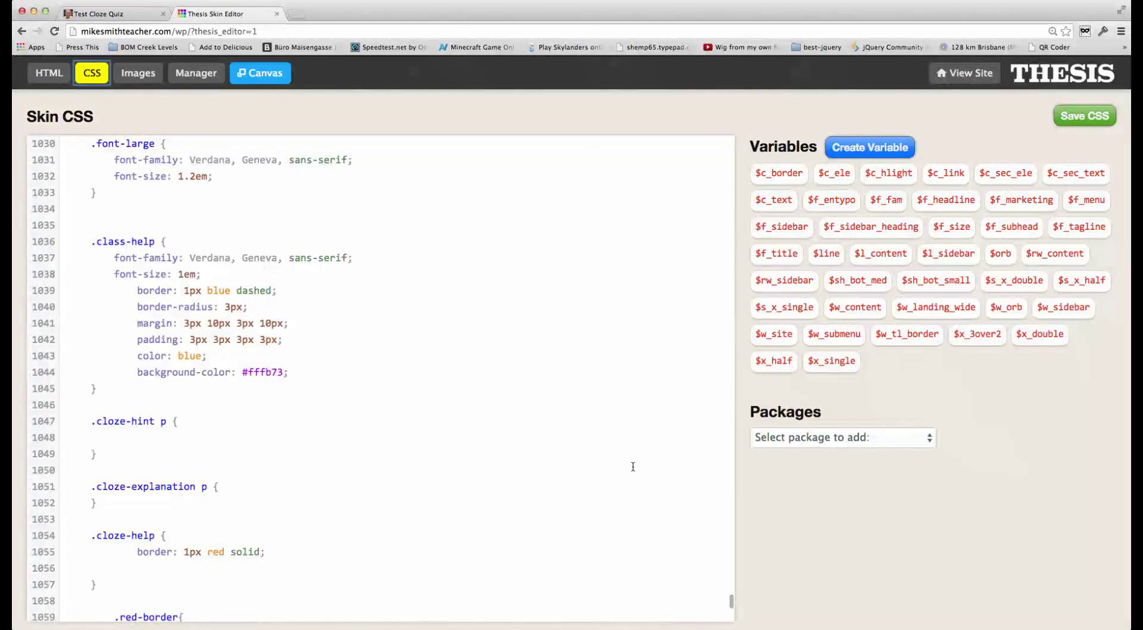
scroll(633, 466, "up", 4)
scroll(633, 466, "up", 3)
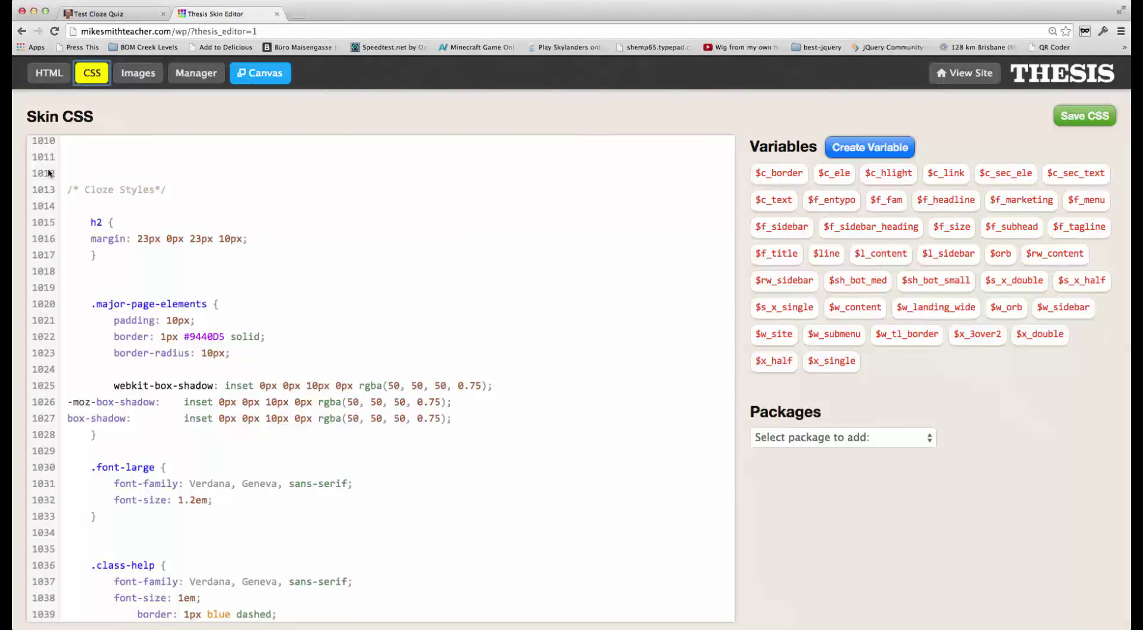
left_click(81, 186)
- Toggle the WP sidebar off for a full-width quiz, then open and close gap 1's dropdown unanswered
left_click(116, 14)
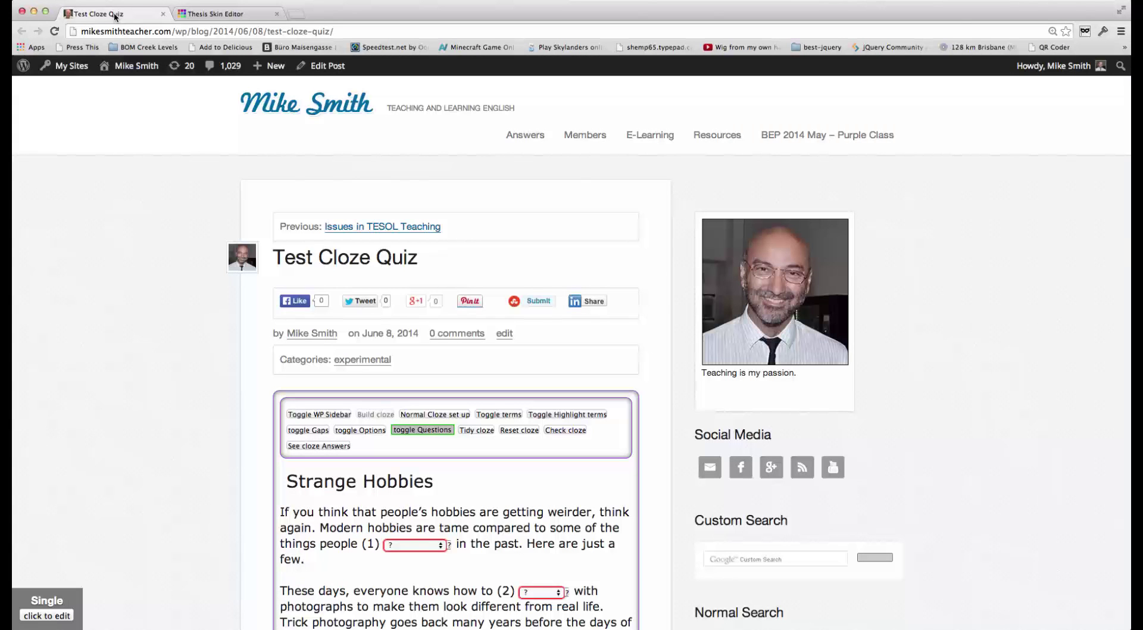
scroll(160, 406, "down", 5)
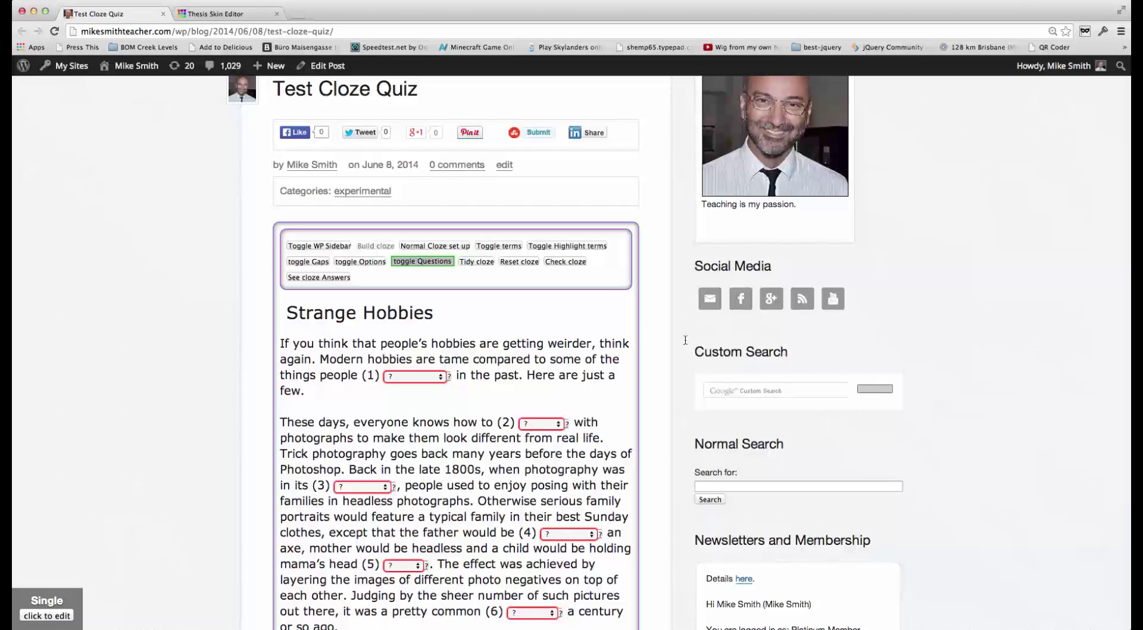
left_click(328, 246)
left_click(329, 246)
left_click(326, 246)
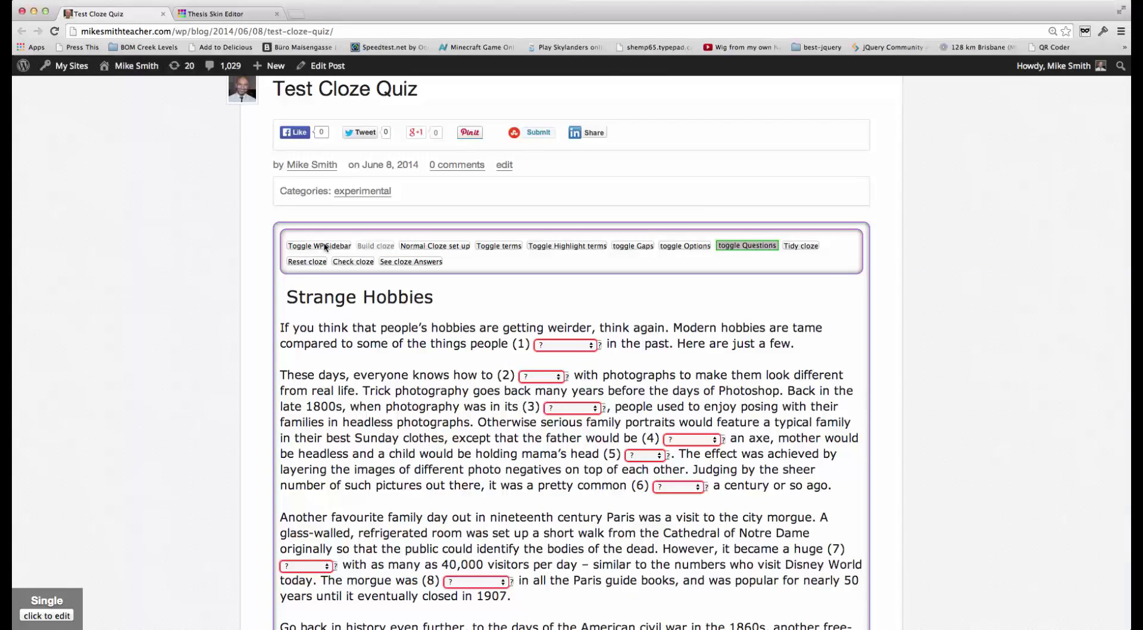
left_click(326, 246)
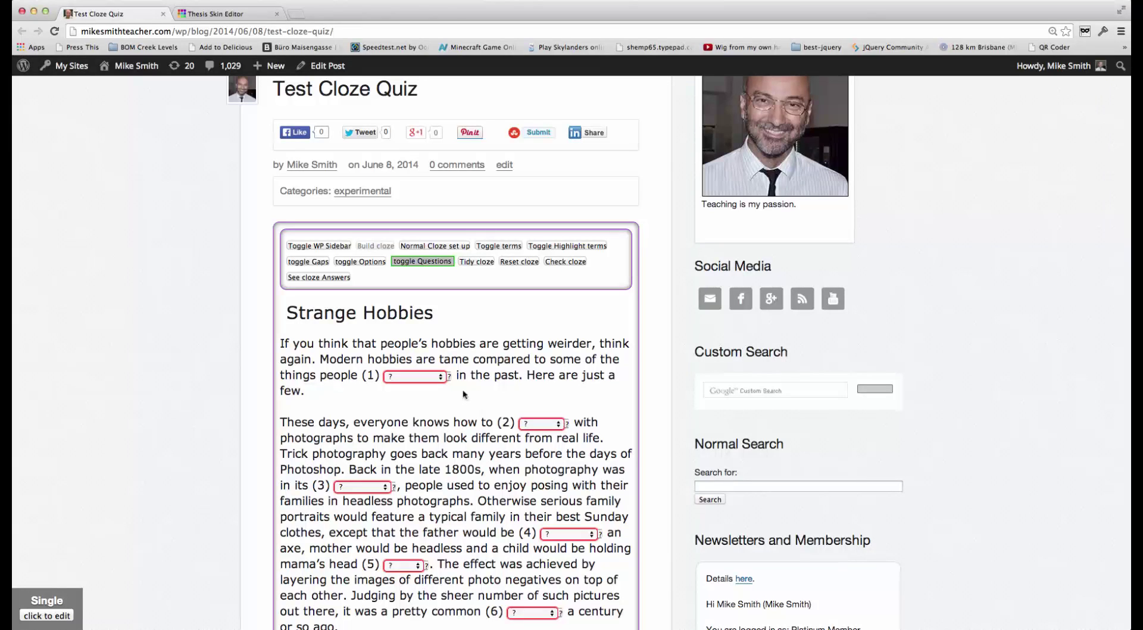
left_click(318, 245)
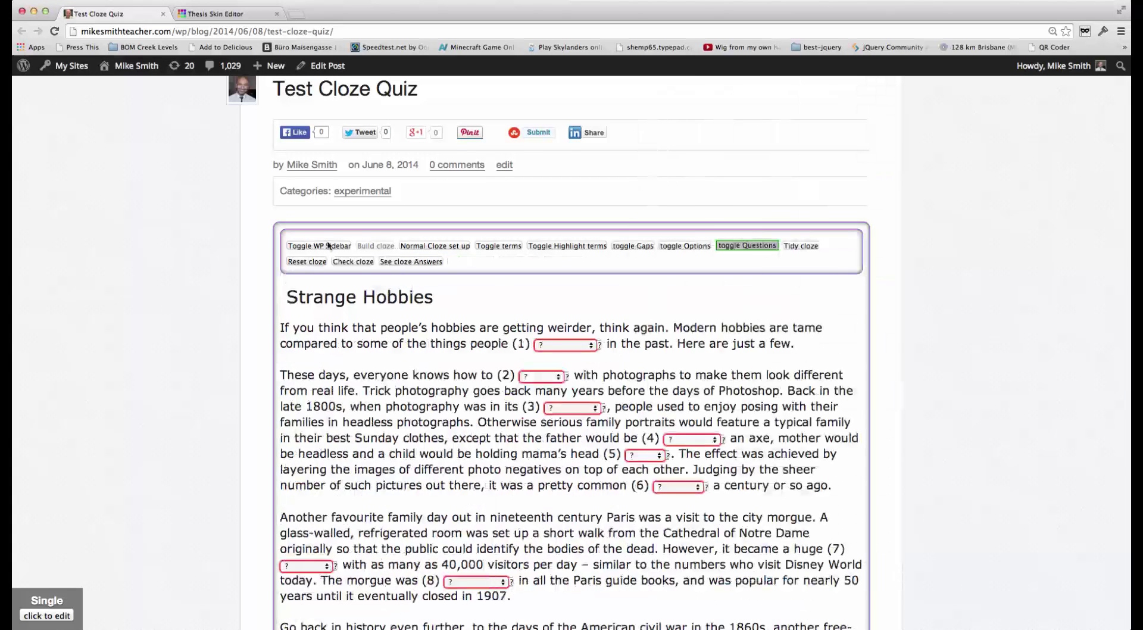
left_click(593, 345)
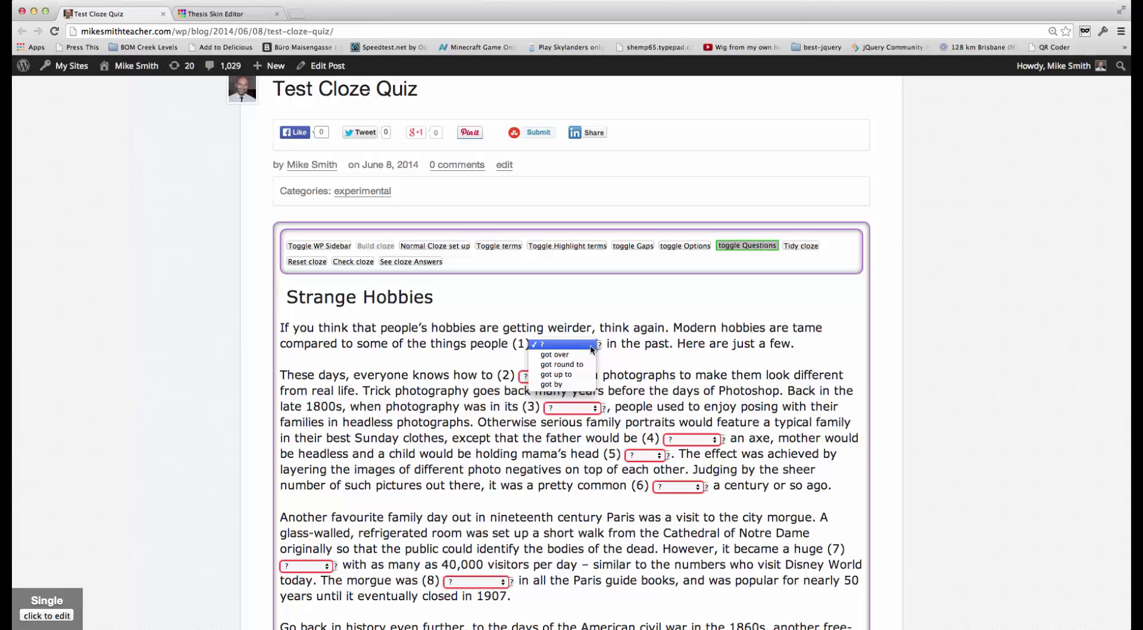
left_click(590, 345)
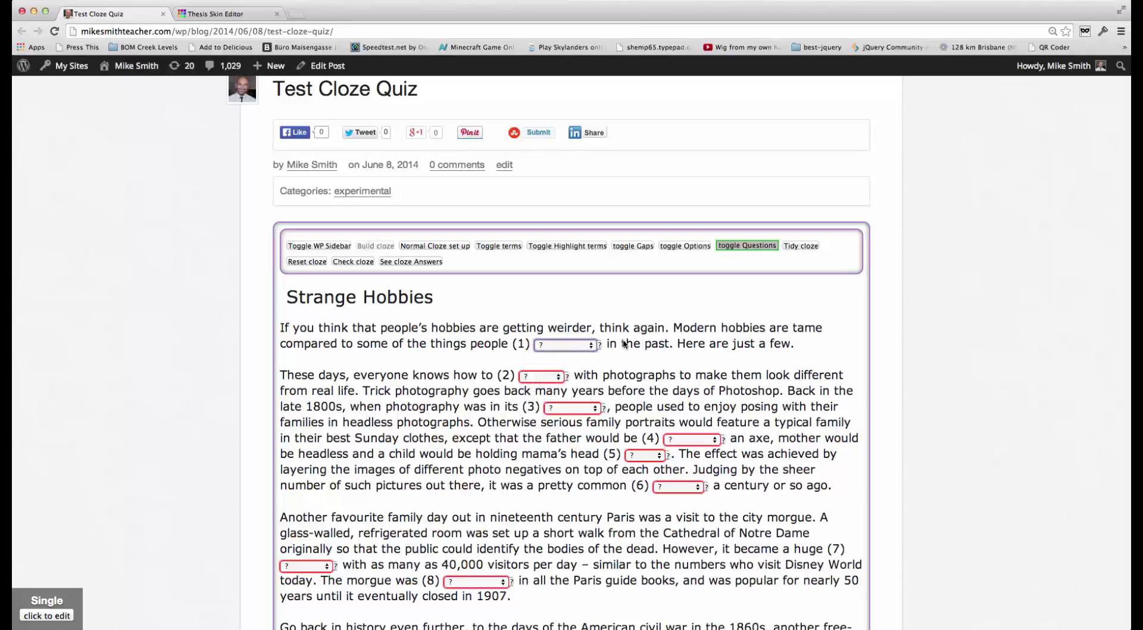